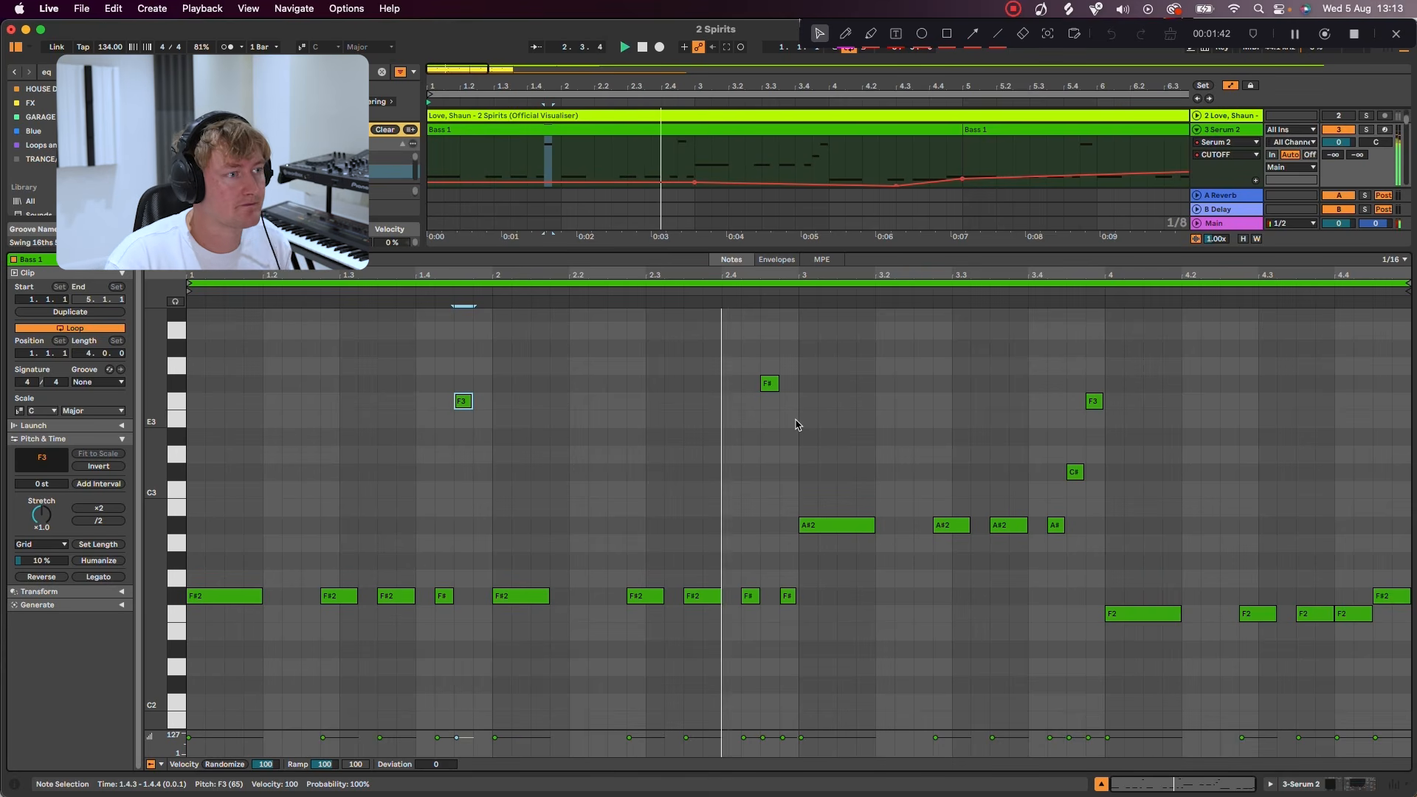
Look over the bass clip's notes, highlighting the A#2 notes in bar 3 and the F#2 notes in bar 2
scroll(796, 424, down, 1)
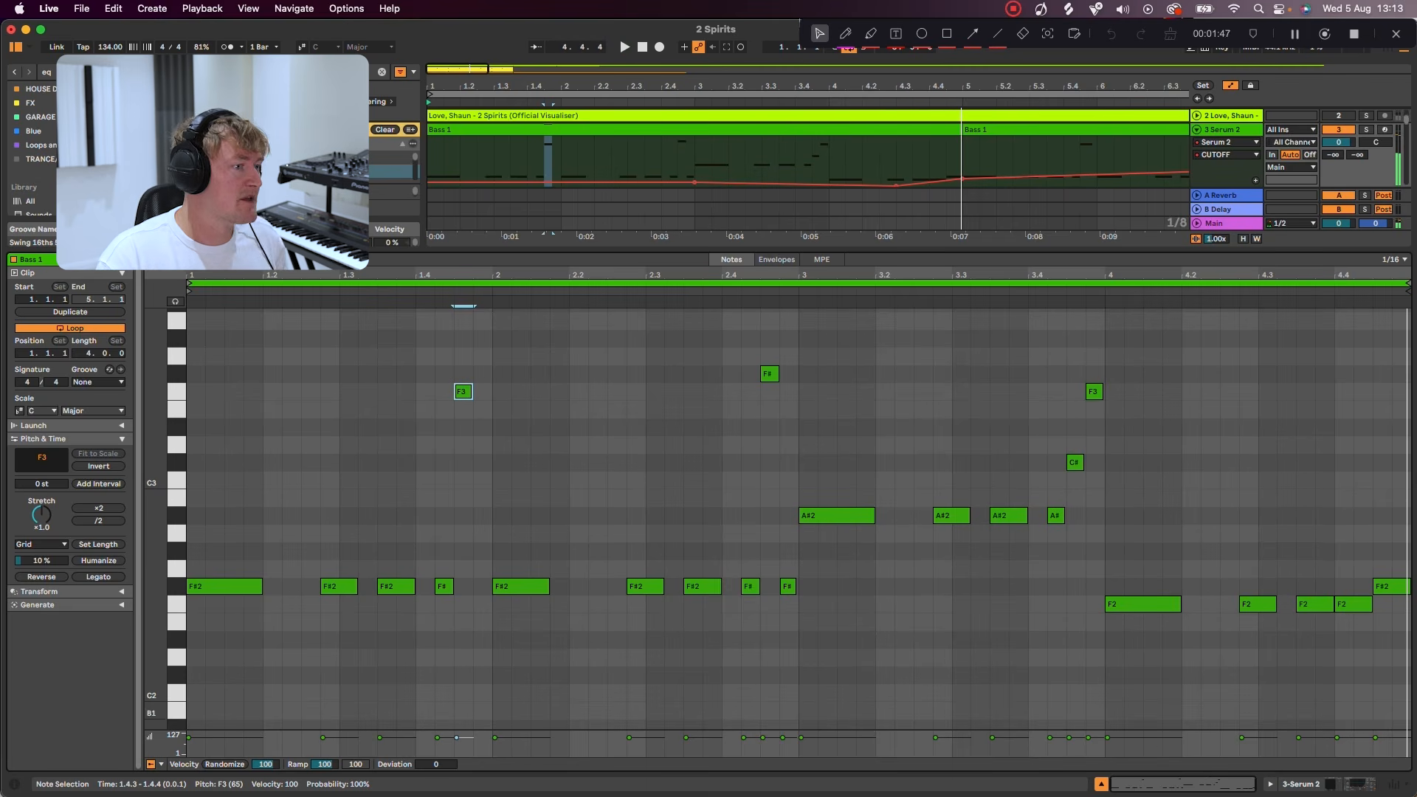
drag(299, 629, 485, 616)
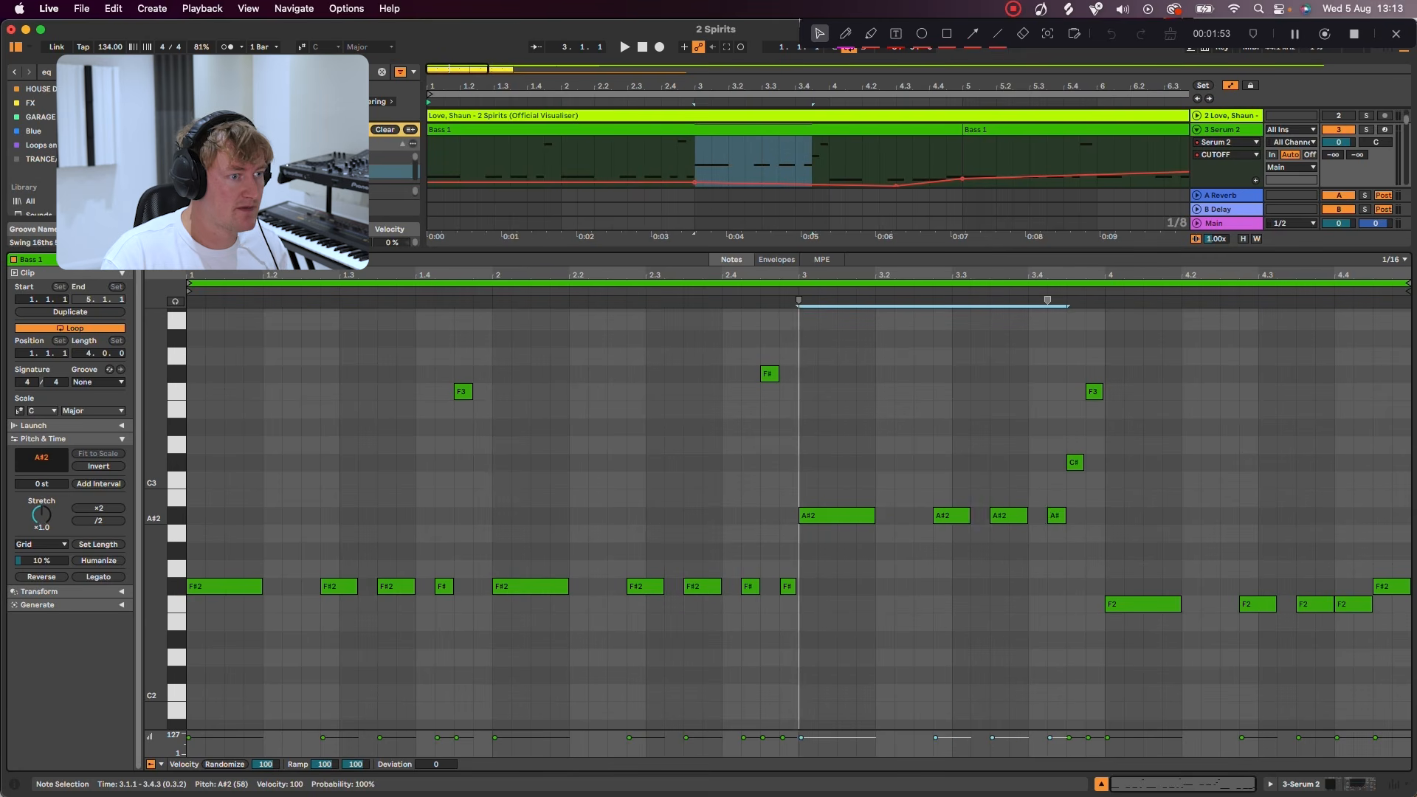
drag(837, 515, 1124, 604)
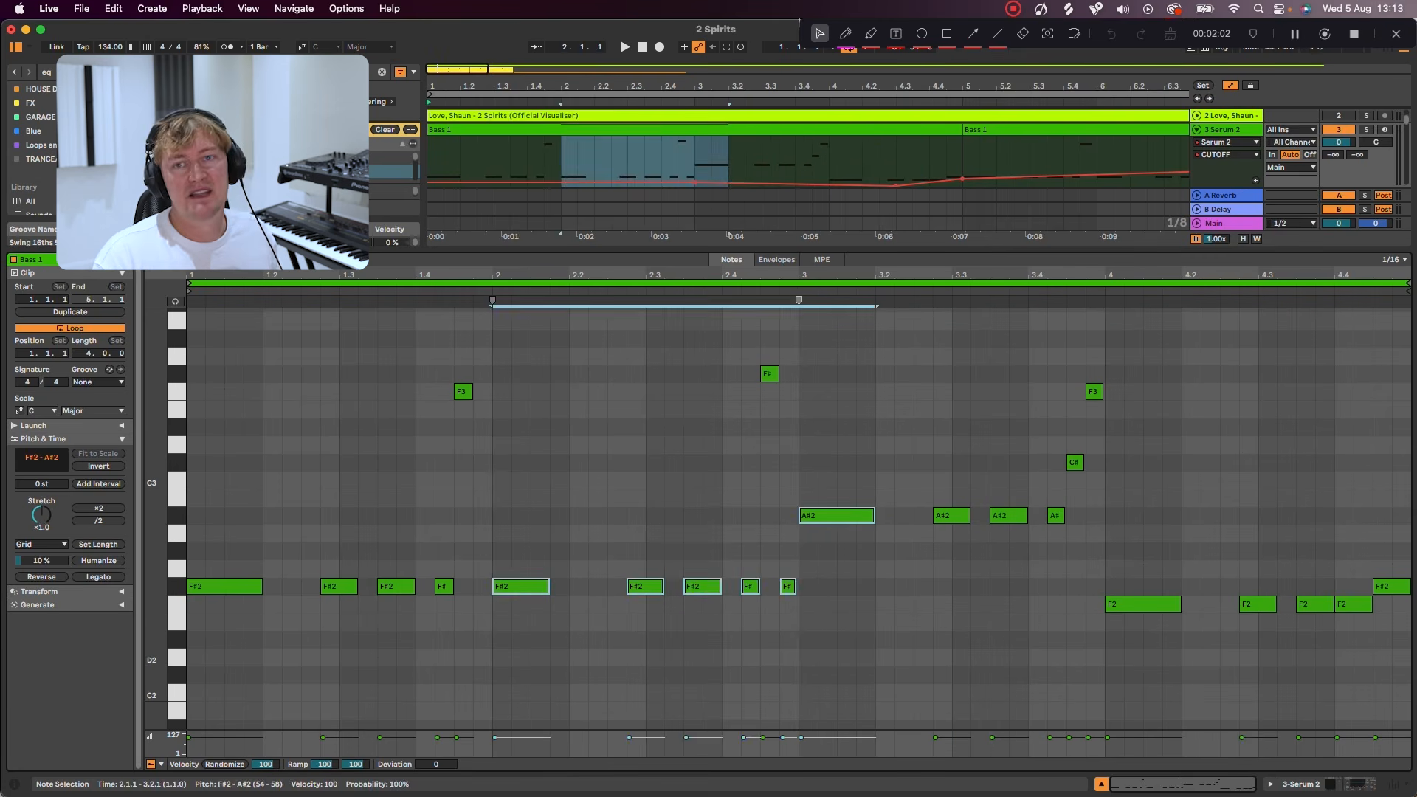
click(798, 302)
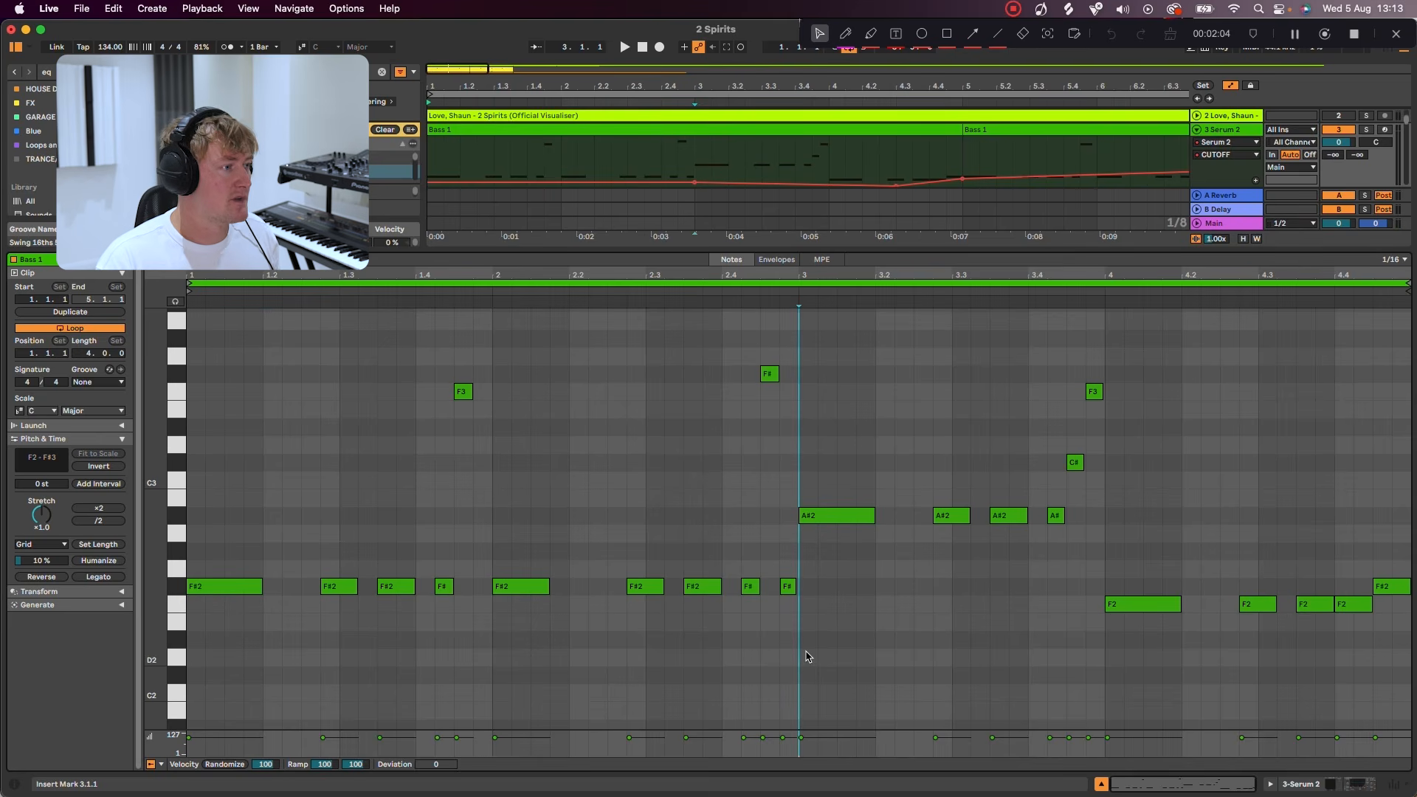
drag(802, 651, 527, 508)
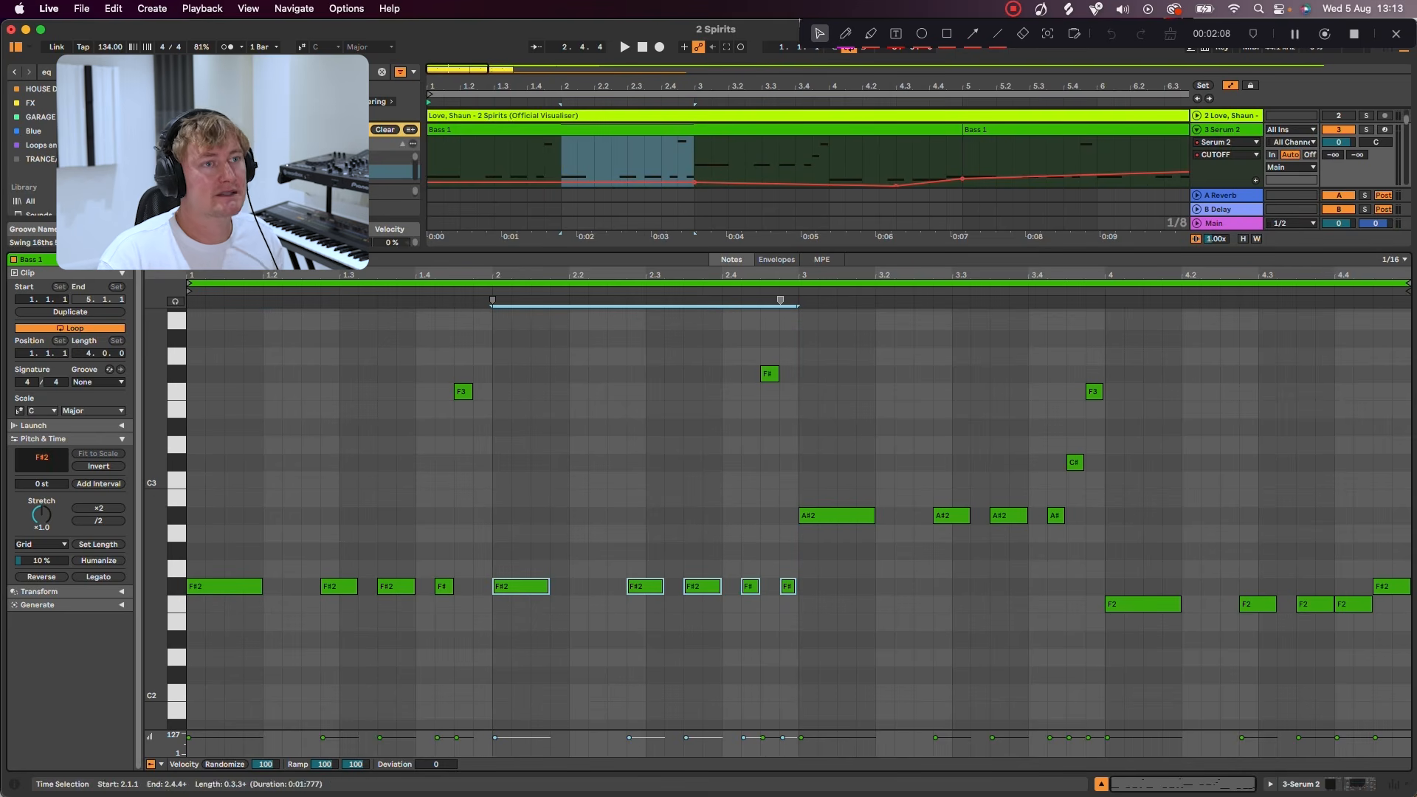
Open the Serum 2 instrument on the bass track and sweep its Cutoff macro up and back down to audition it
key(shift+Tab)
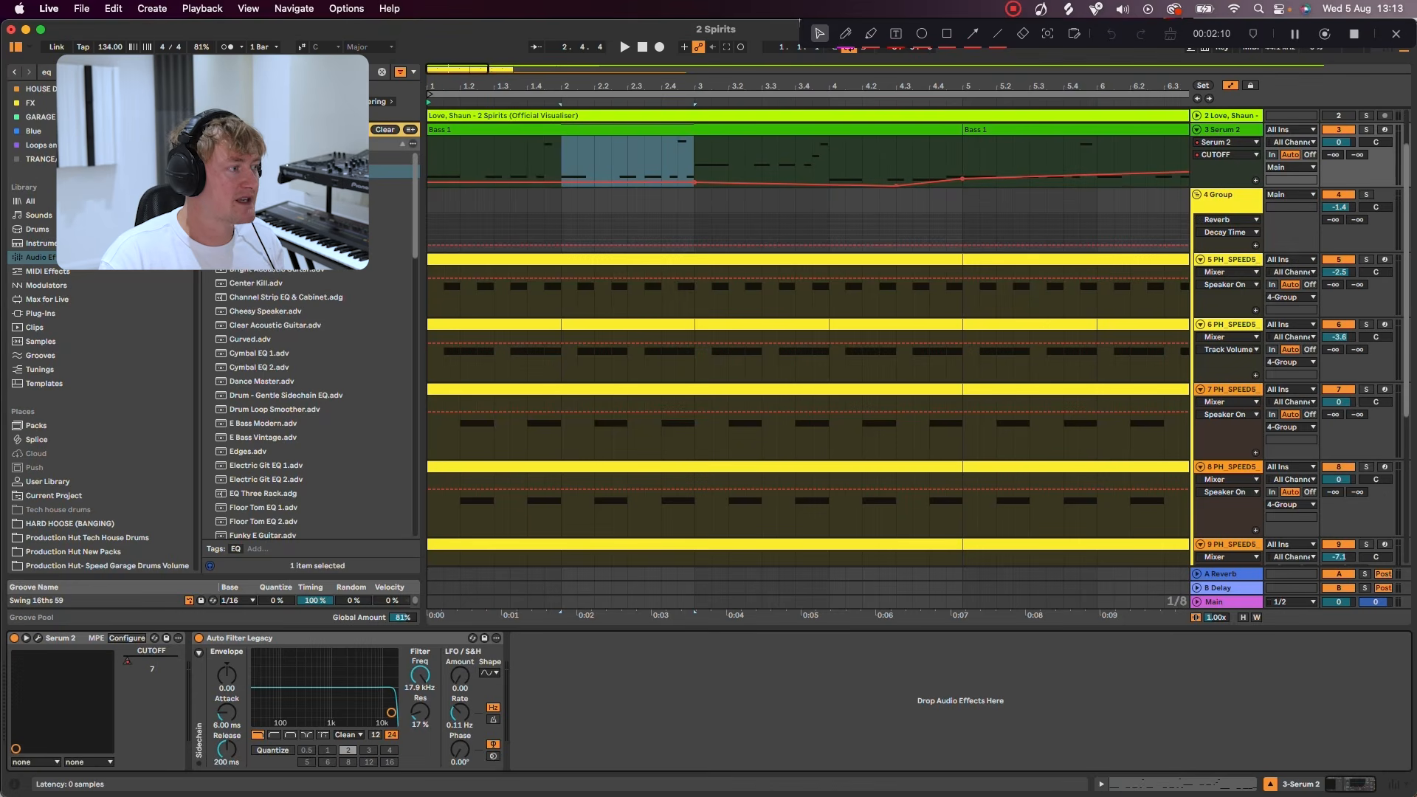
click(39, 643)
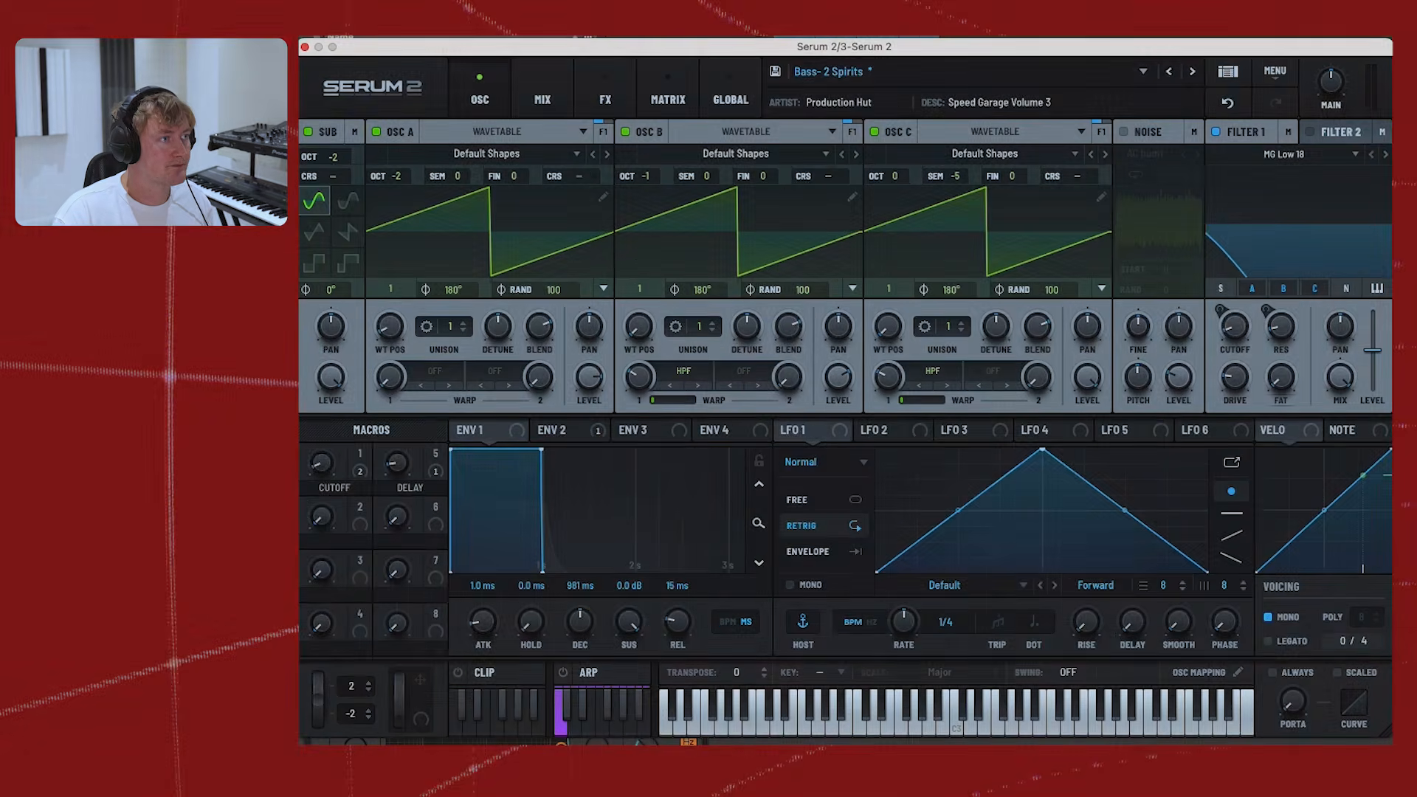
mouse_move(322, 462)
mouse_down()
mouse_move(322, 417)
mouse_move(322, 453)
mouse_up()
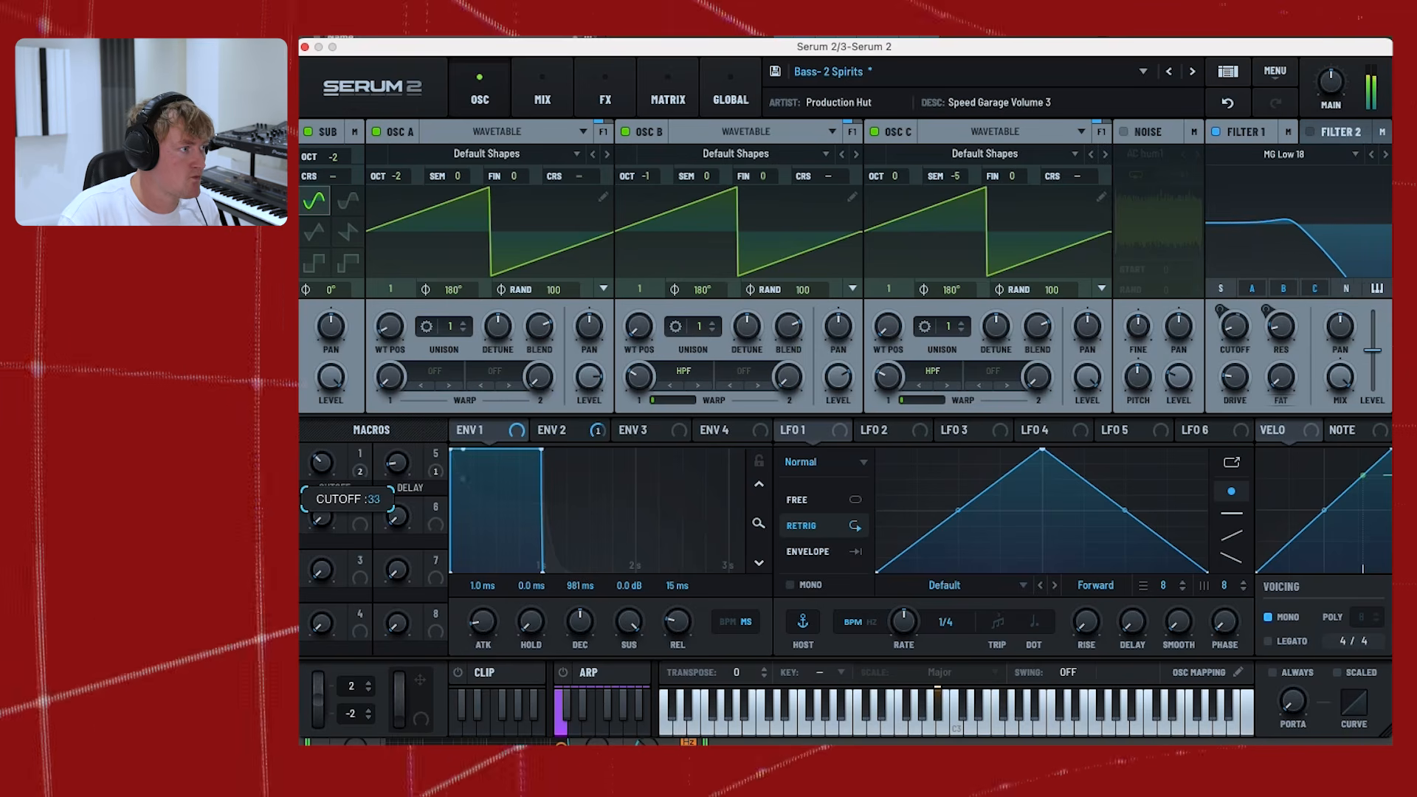
drag(322, 434, 322, 481)
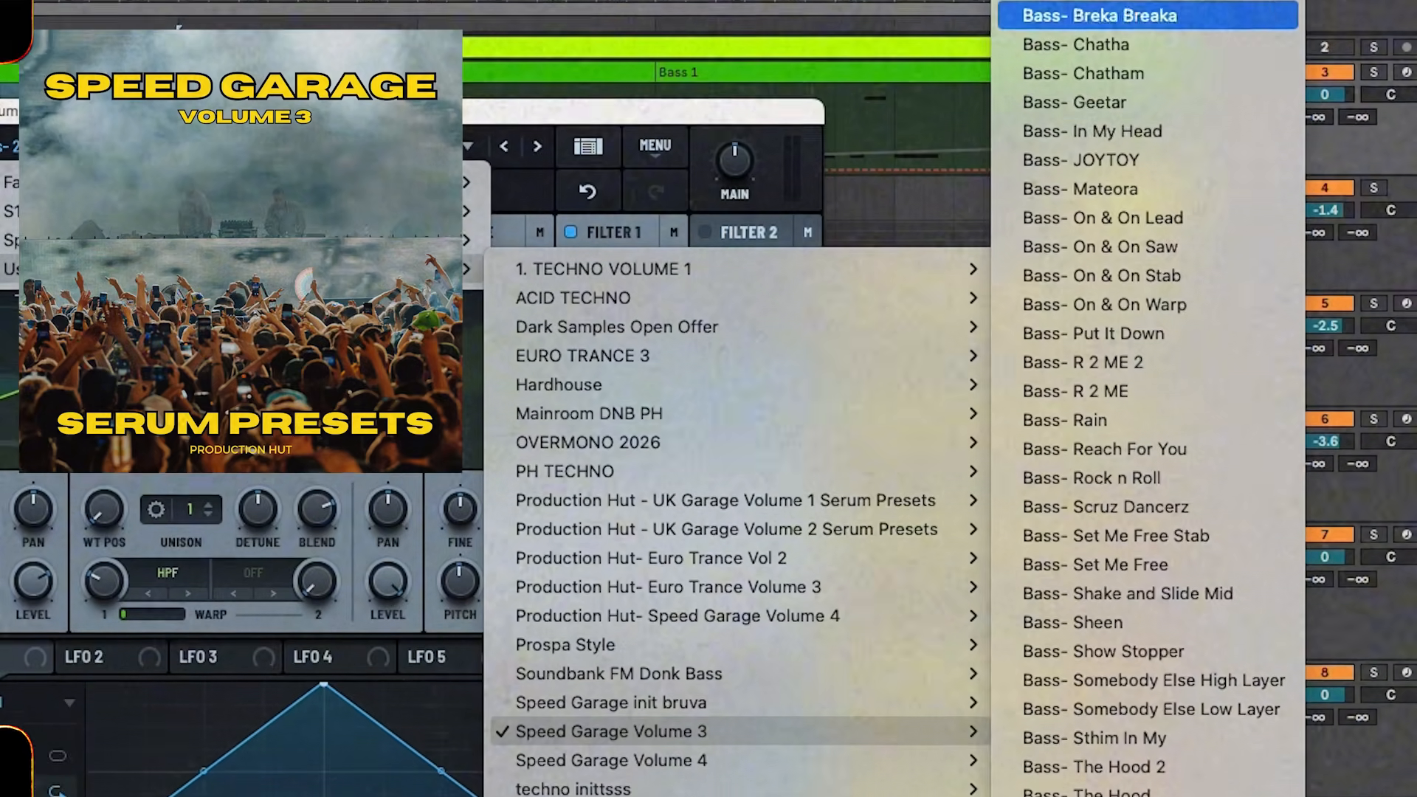
Browse the bass presets in the Speed Garage Volume 3 folder
scroll(1156, 338, down, 8)
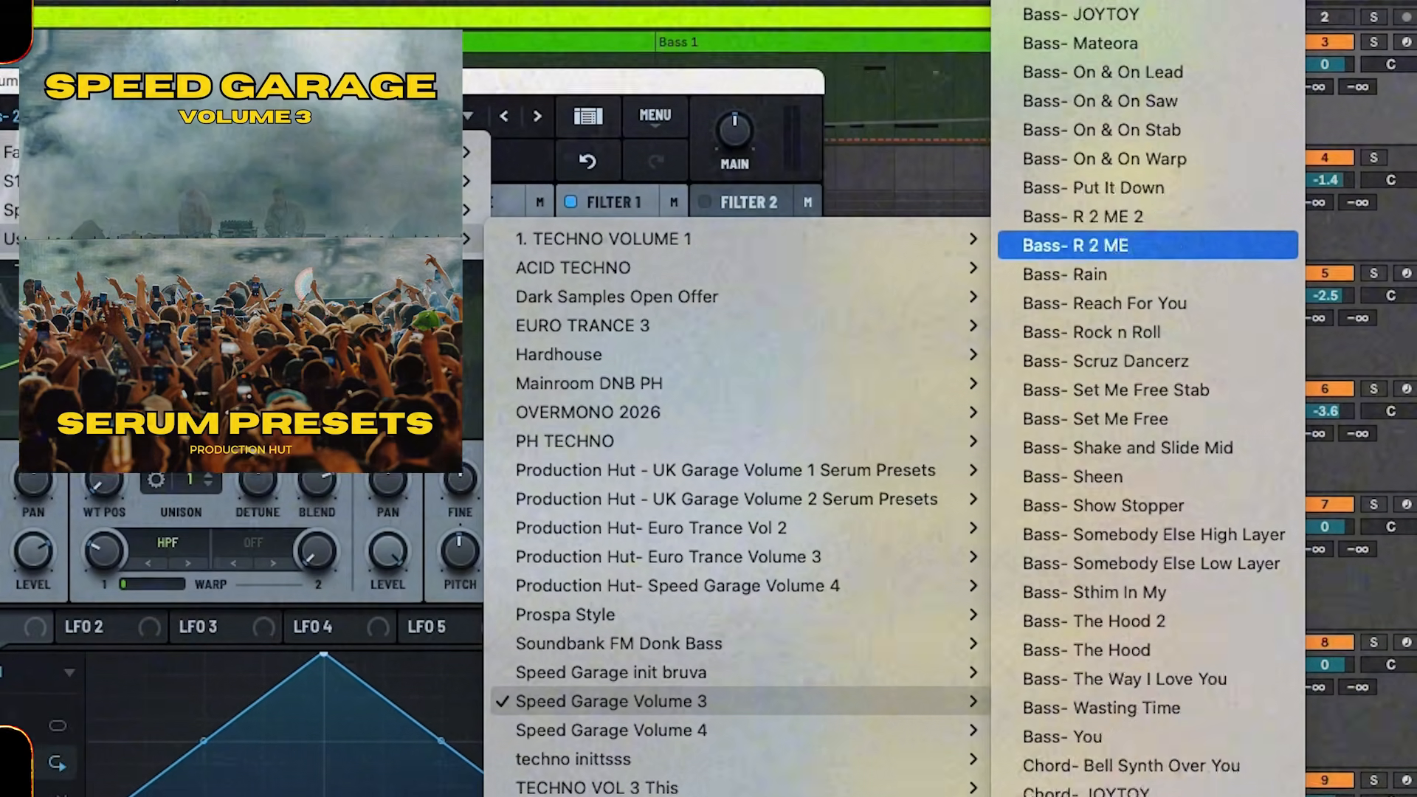
scroll(1156, 215, down, 6)
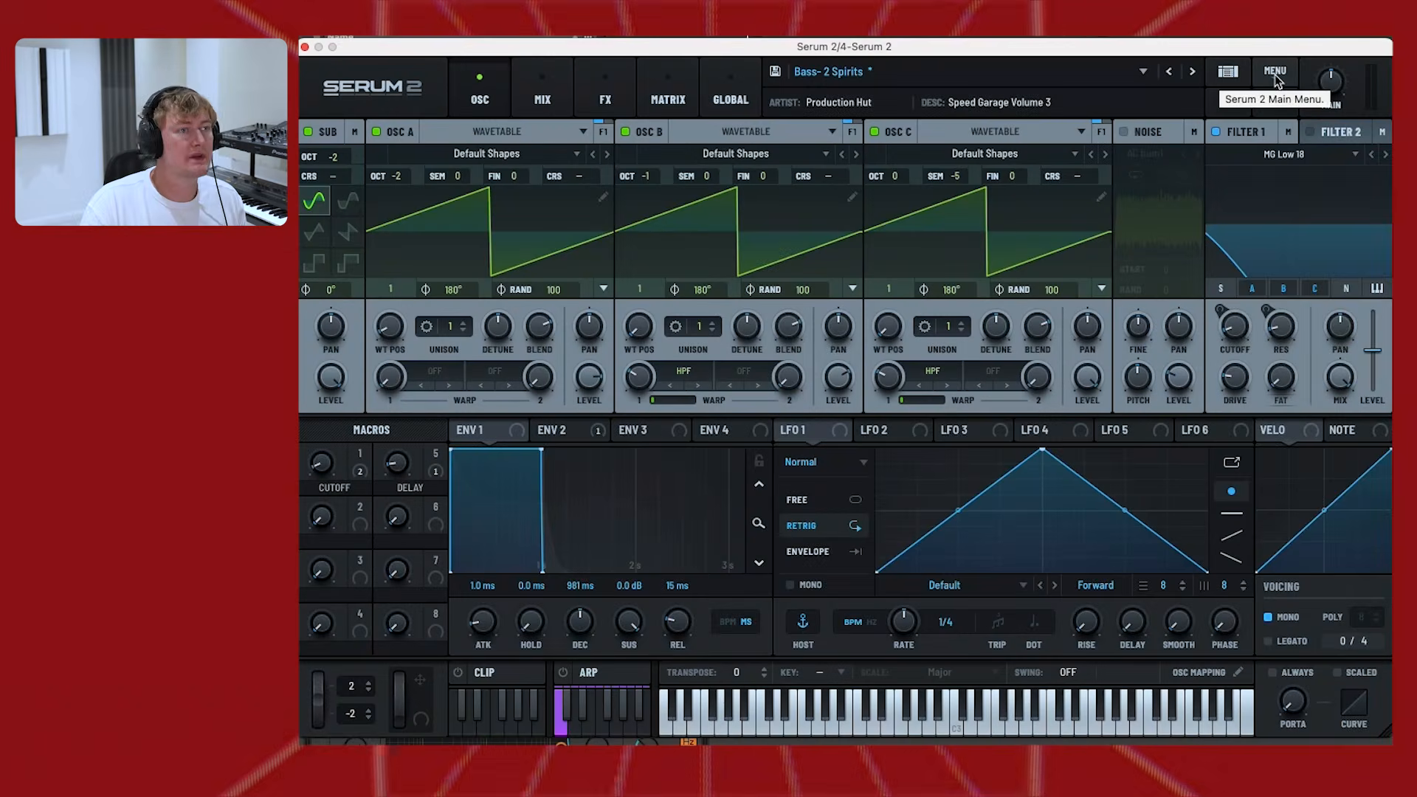
Initialize the Serum 2 preset and enable the sub oscillator at octave -2
click(1275, 72)
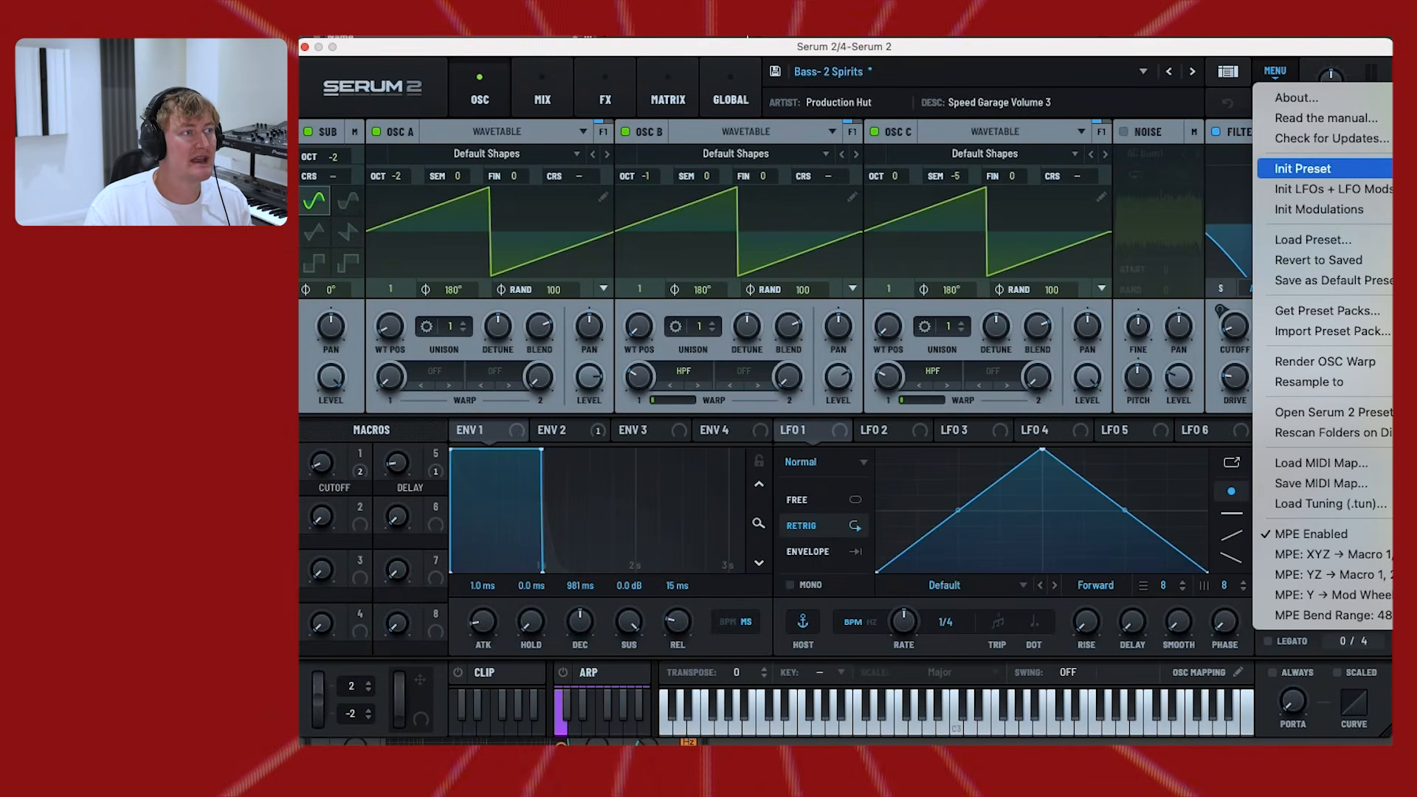
click(1303, 168)
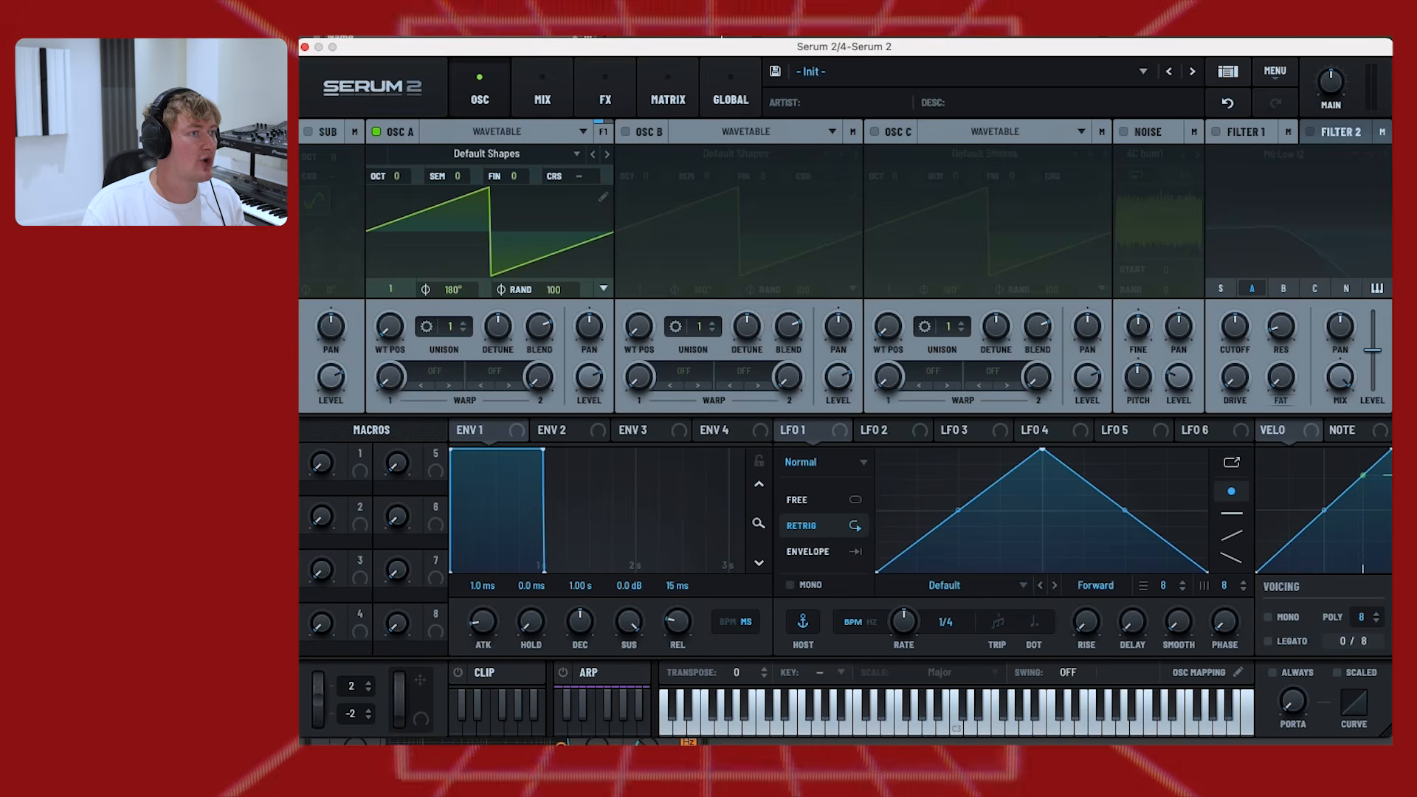
click(312, 132)
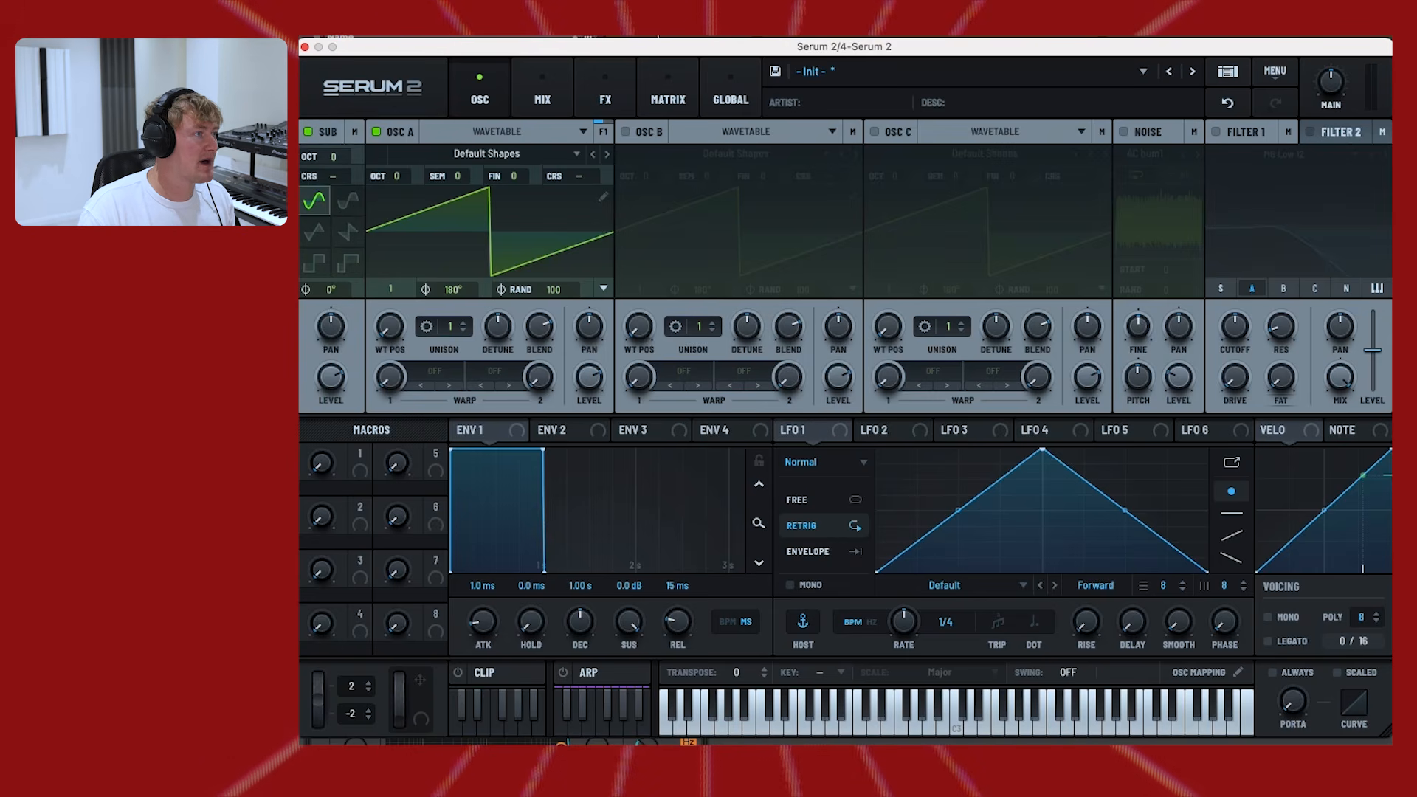
drag(334, 156, 333, 186)
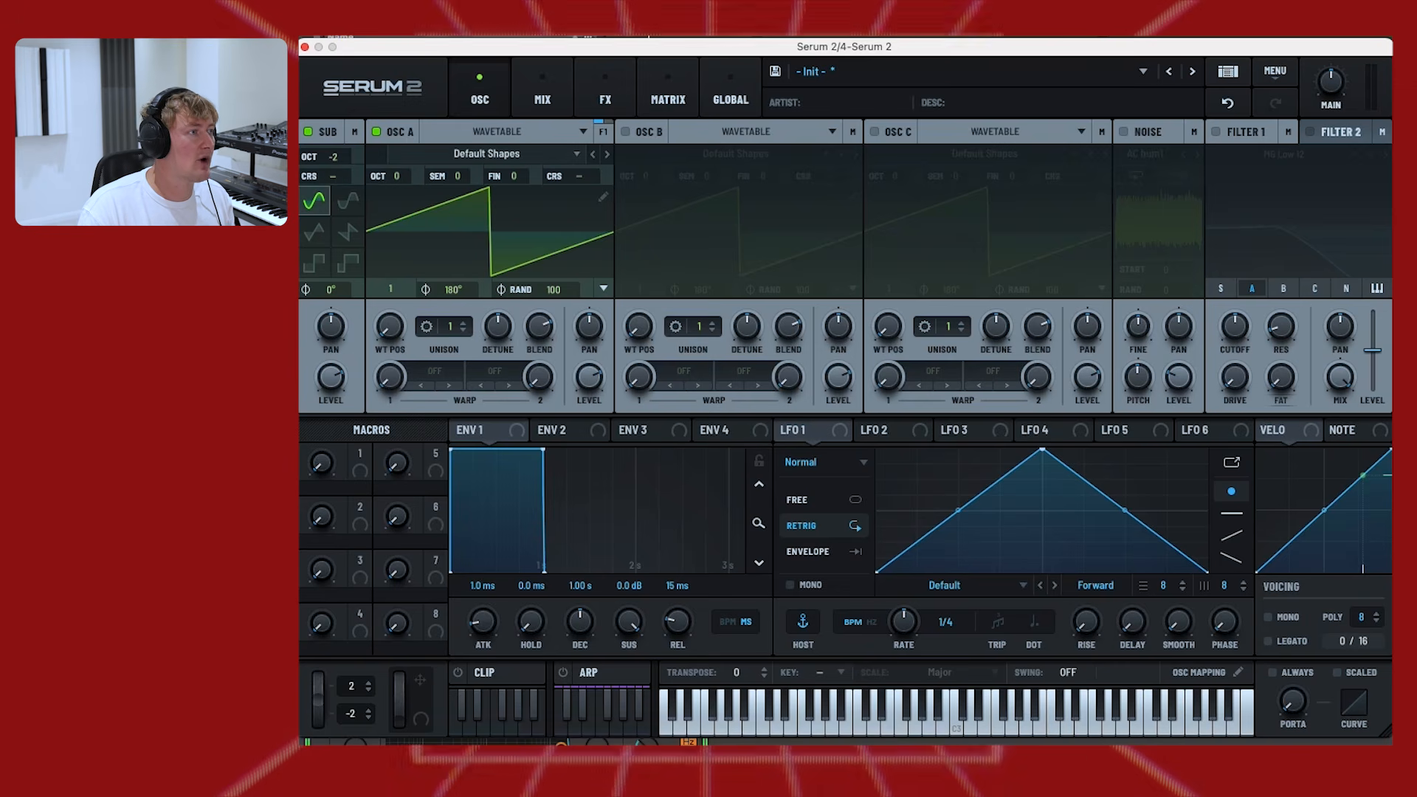
Set oscillator A to octave -2 and enable oscillator B with Default Shapes at octave -1
drag(397, 177, 397, 190)
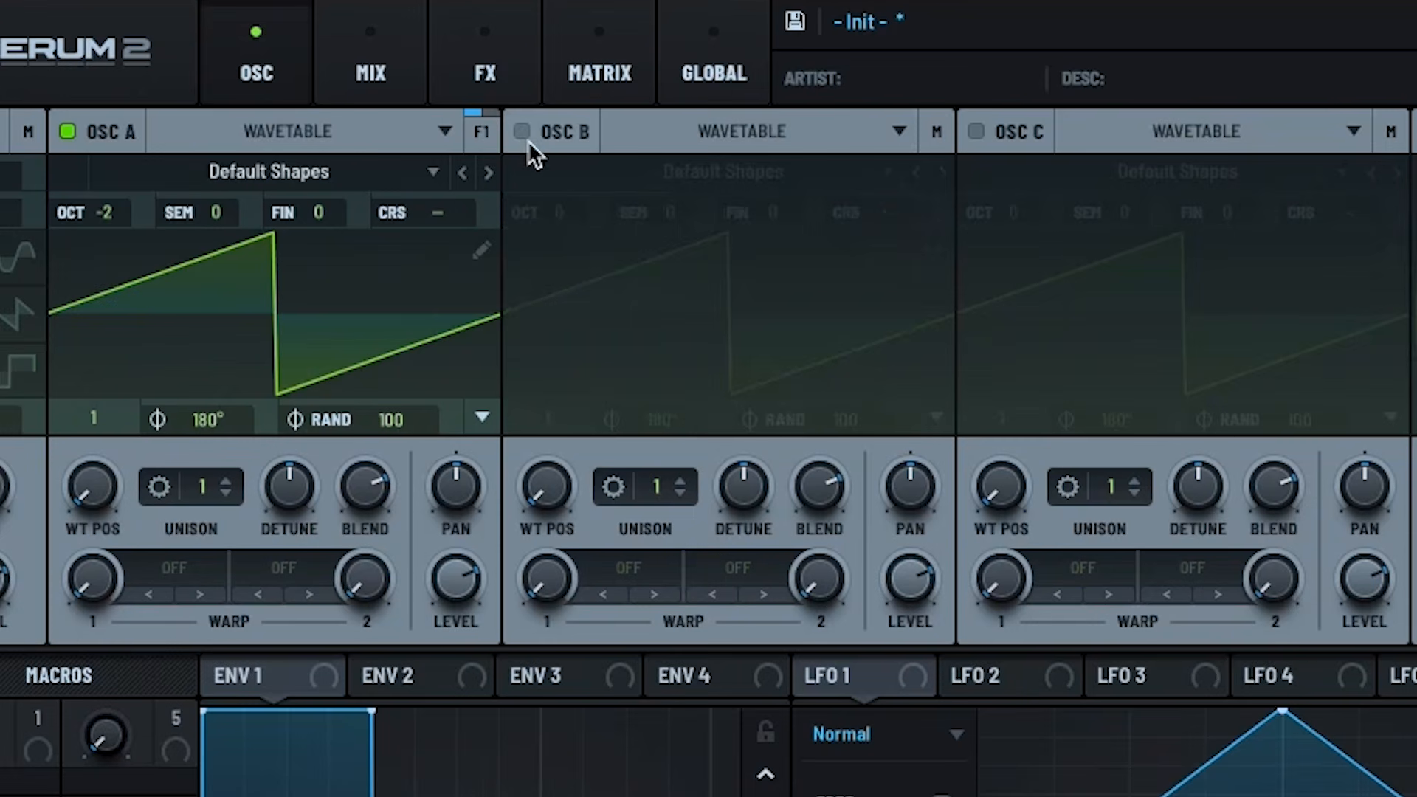
click(525, 136)
click(723, 171)
key(Escape)
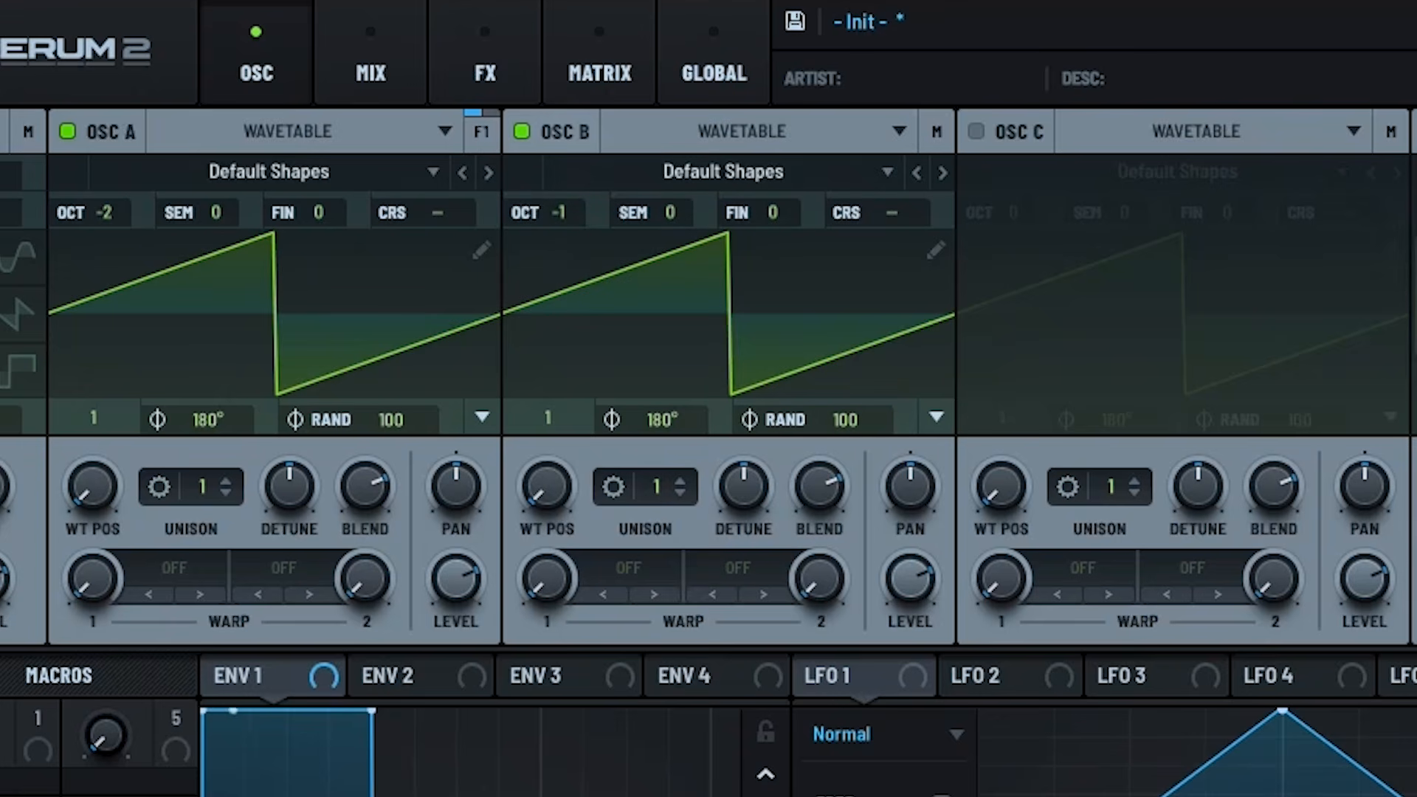
click(529, 134)
click(529, 135)
Enable oscillator C at -5 semitones and set its first warp to the HPF filter
click(975, 131)
mouse_move(1123, 213)
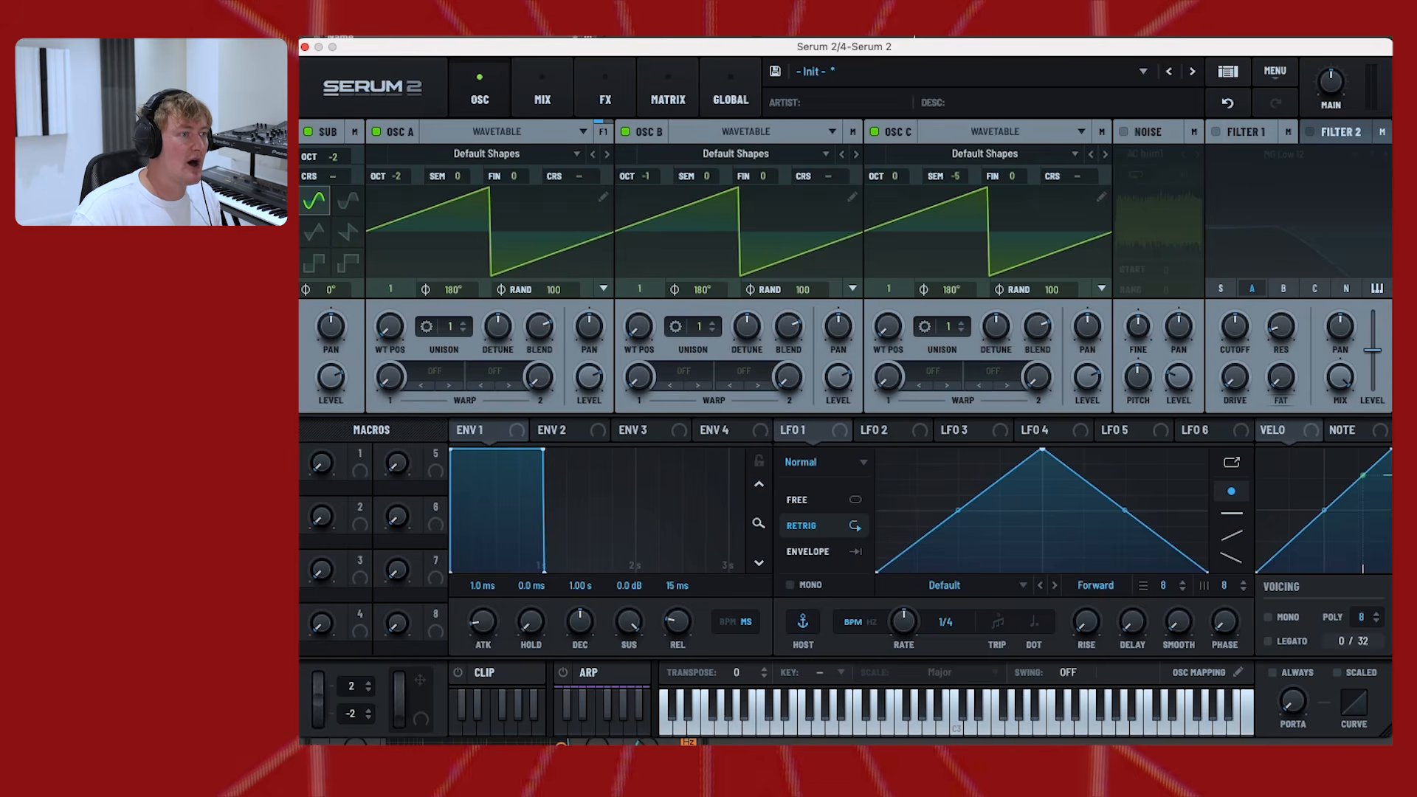
click(932, 371)
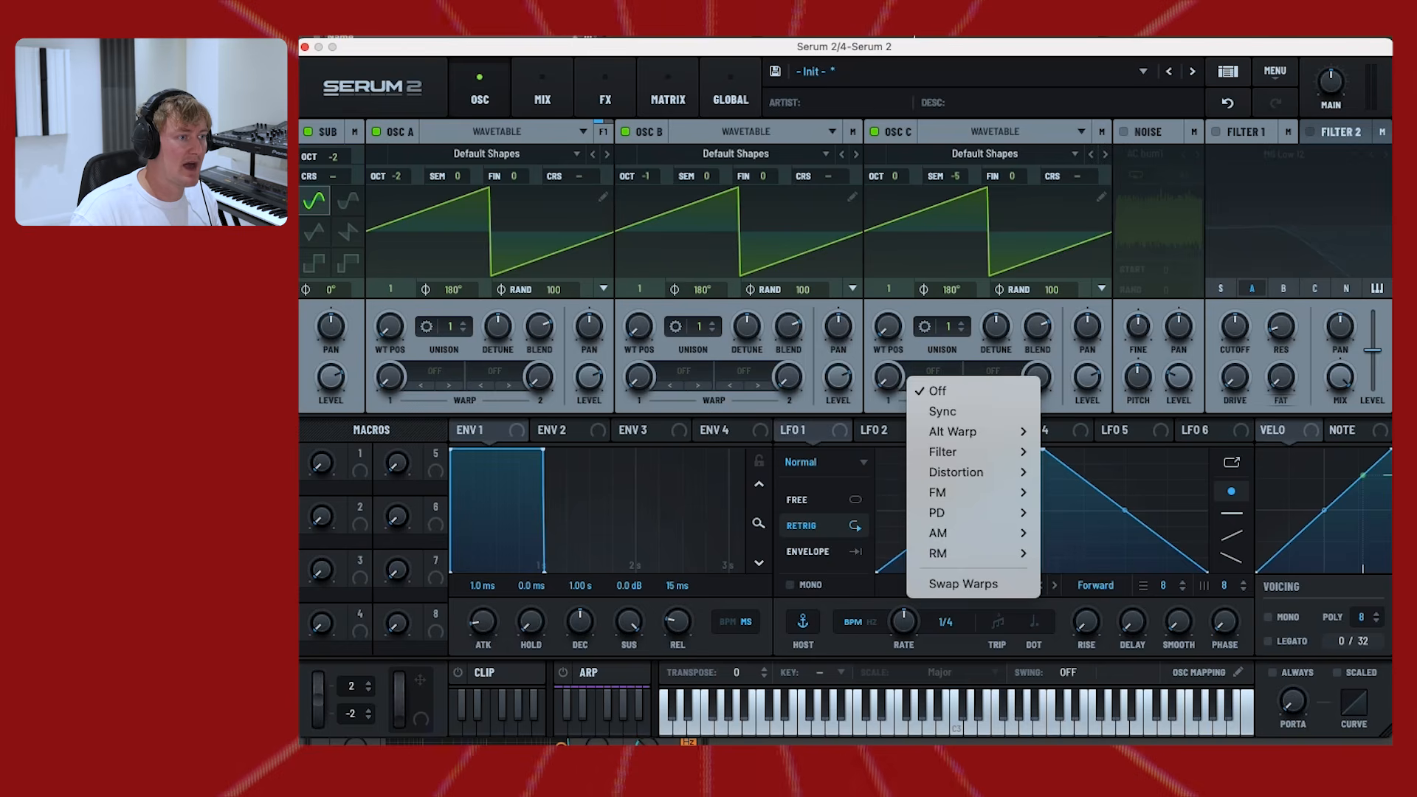
mouse_move(951, 452)
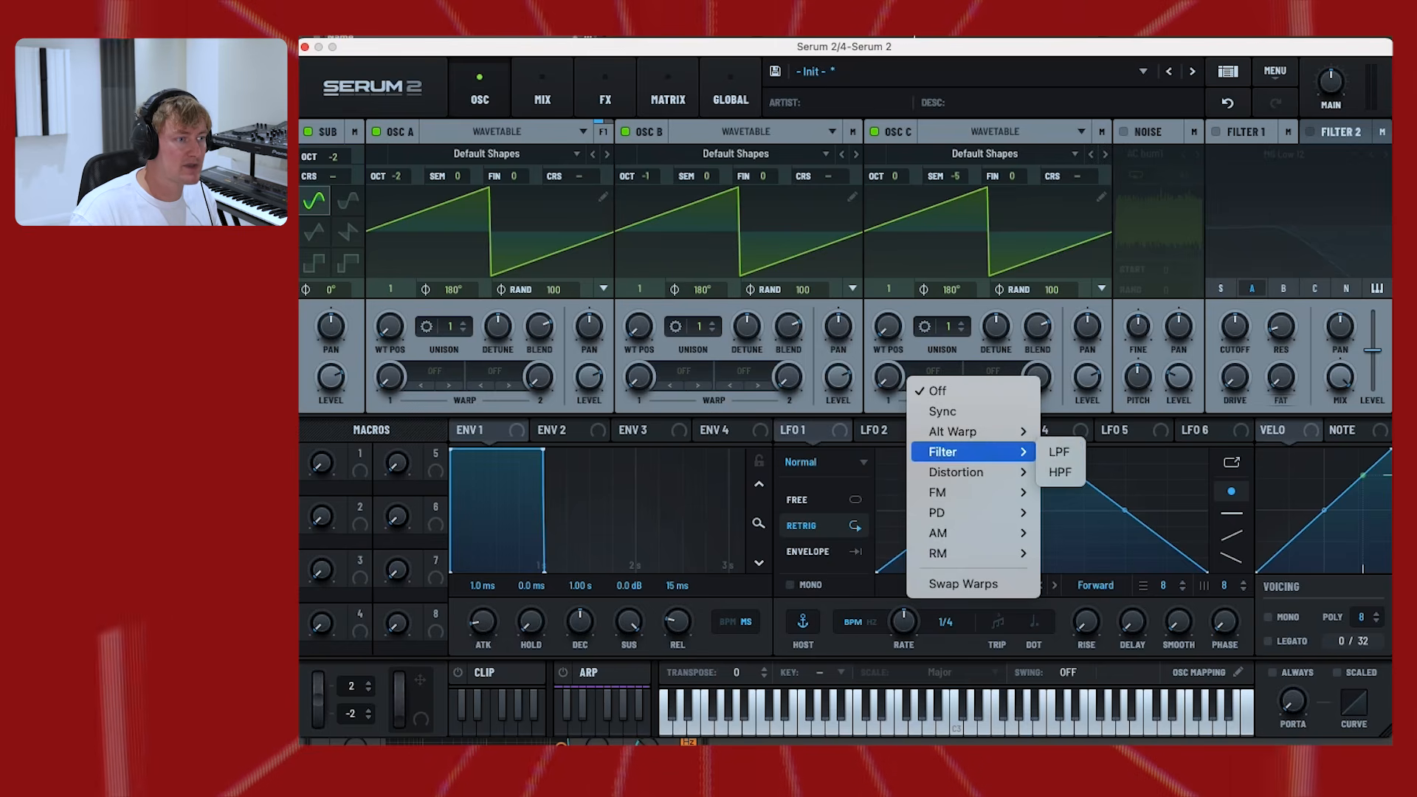
click(1059, 471)
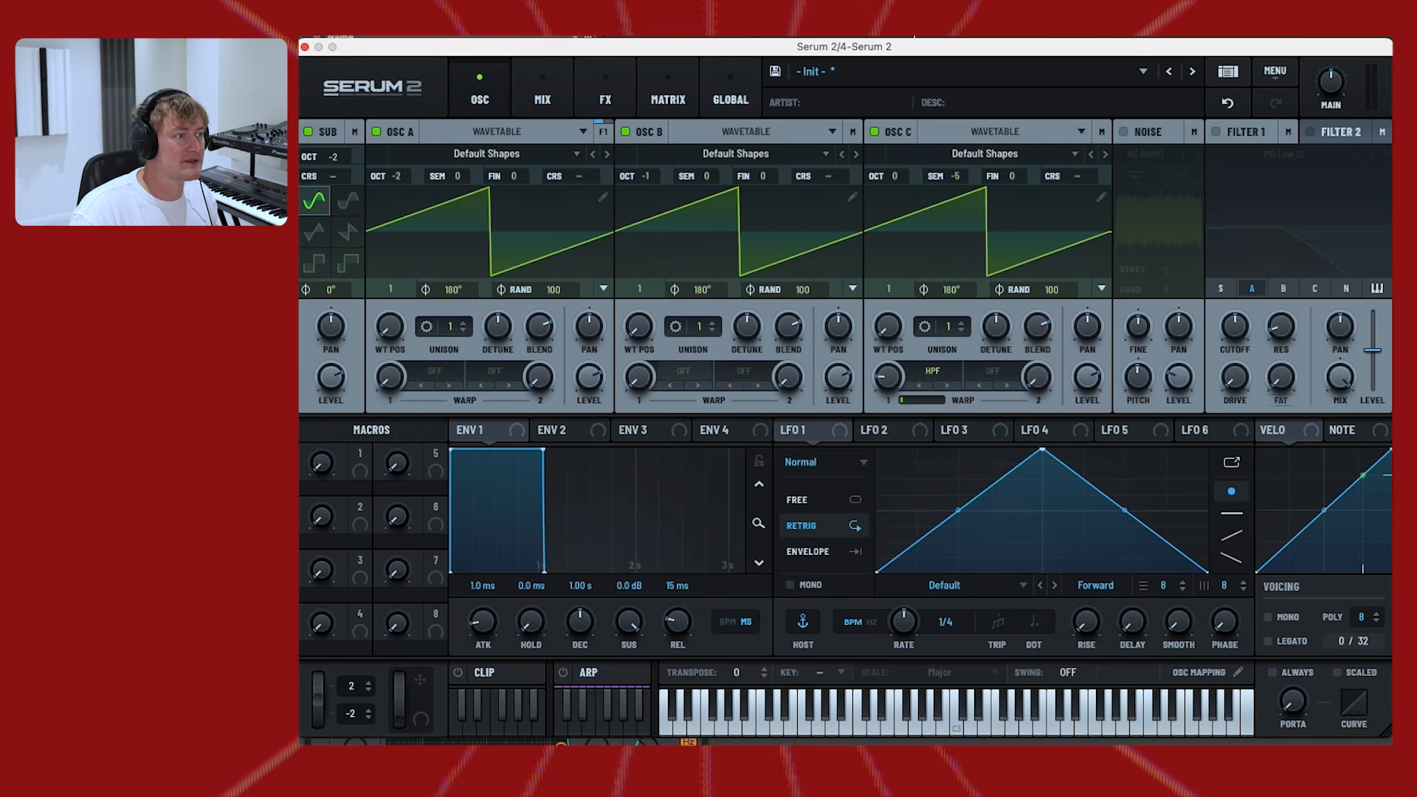
Set oscillator B's first warp to the HPF filter with an amount of about 19%
click(683, 373)
mouse_move(709, 431)
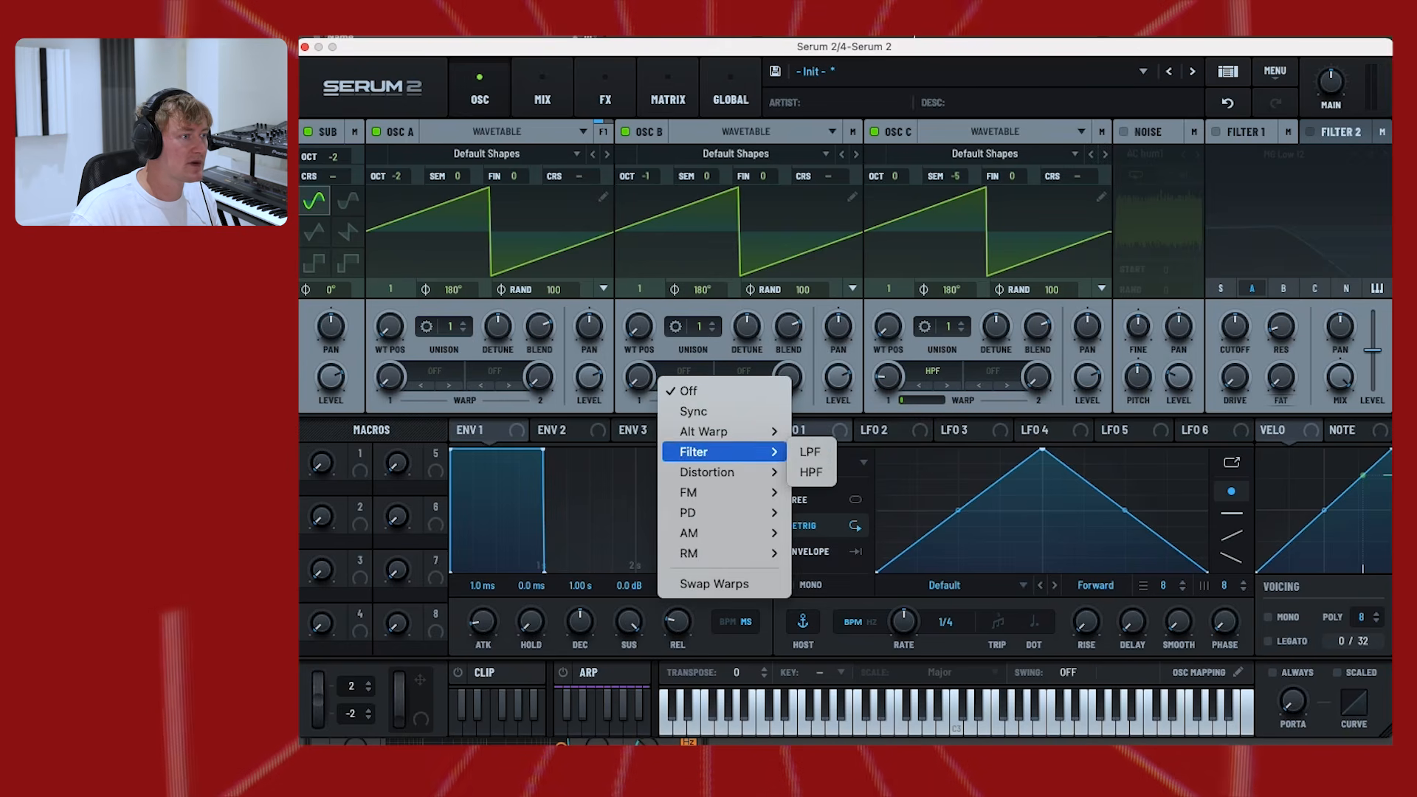
click(811, 472)
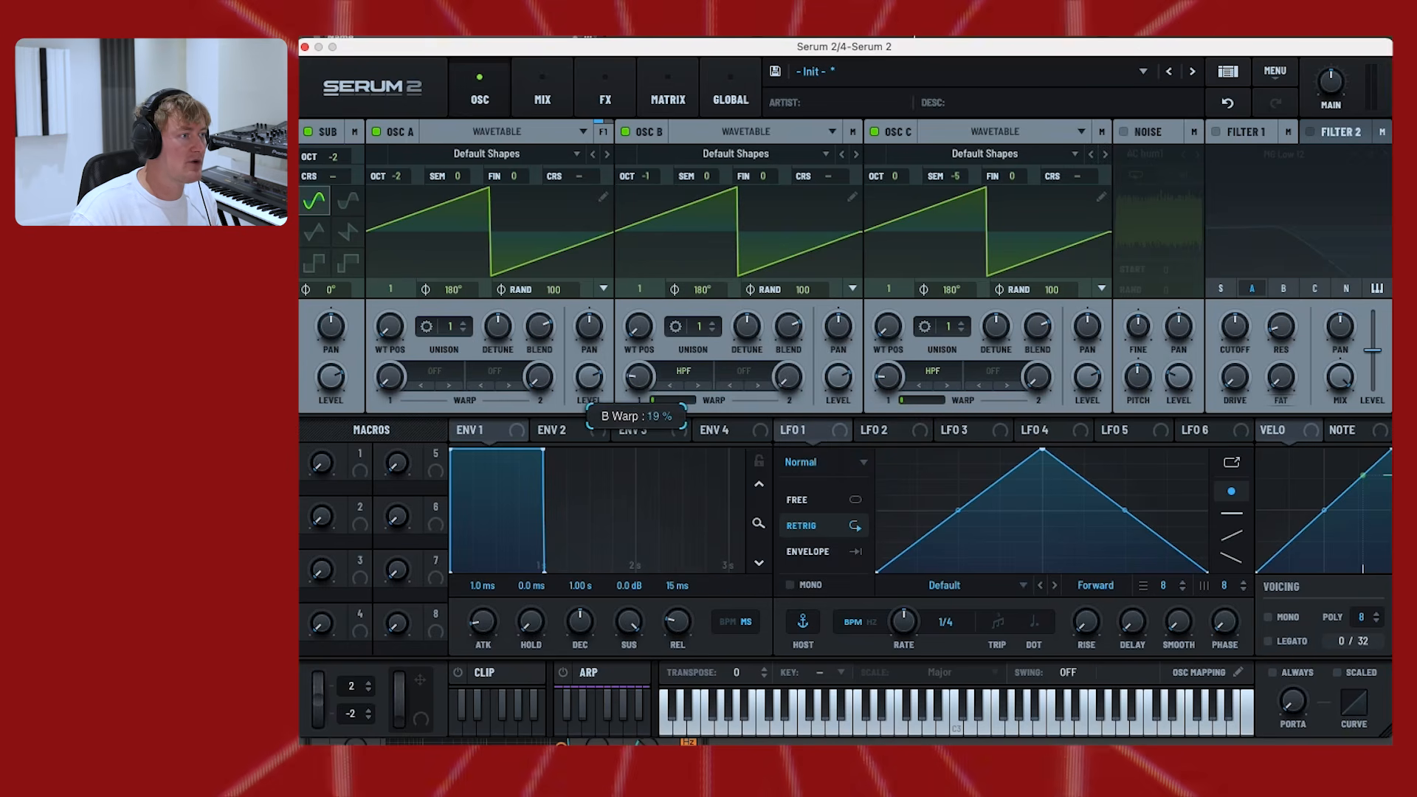
drag(638, 377, 639, 376)
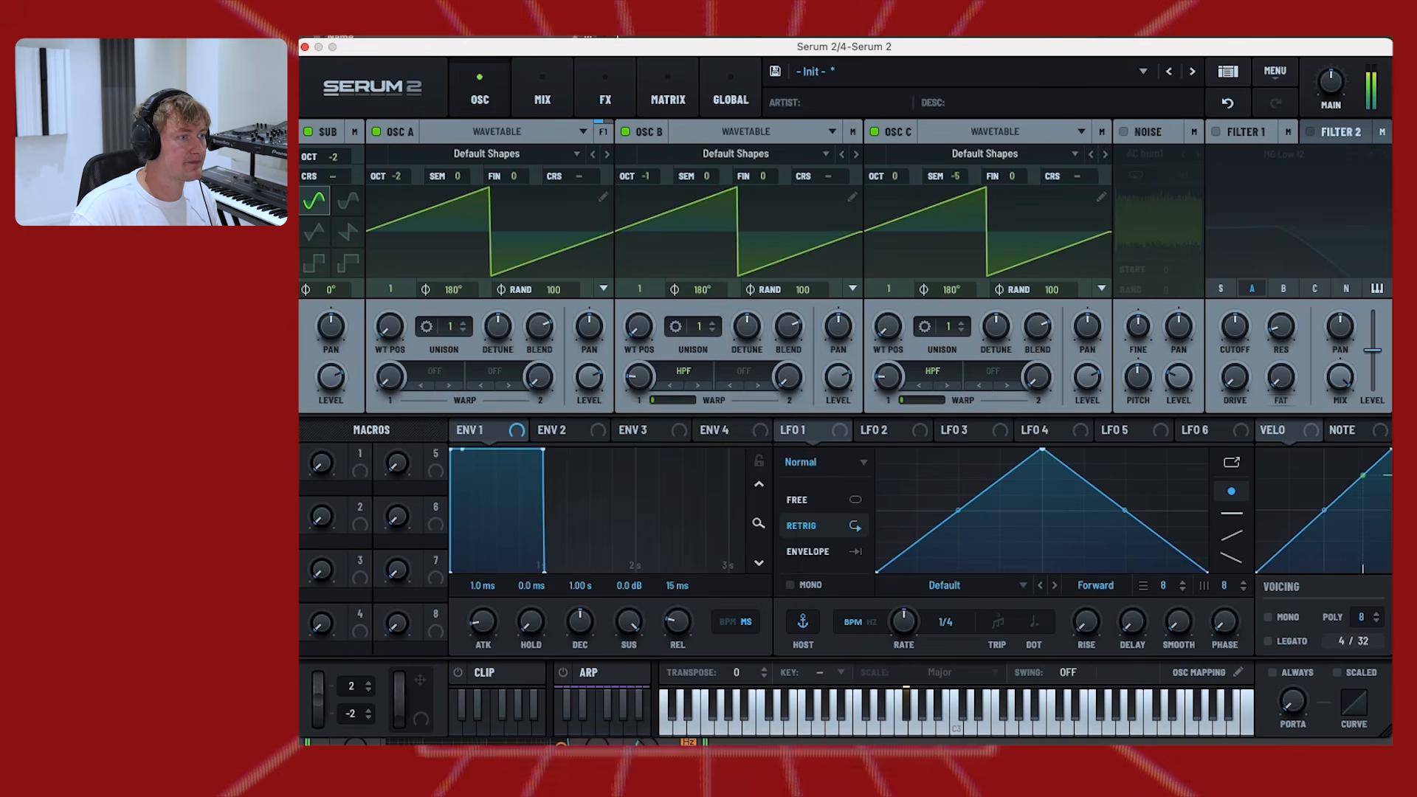
Sweep the HPF warp amounts of oscillators B and C, switching oscillator A off to compare, and bring B to about 14%
drag(887, 377, 888, 354)
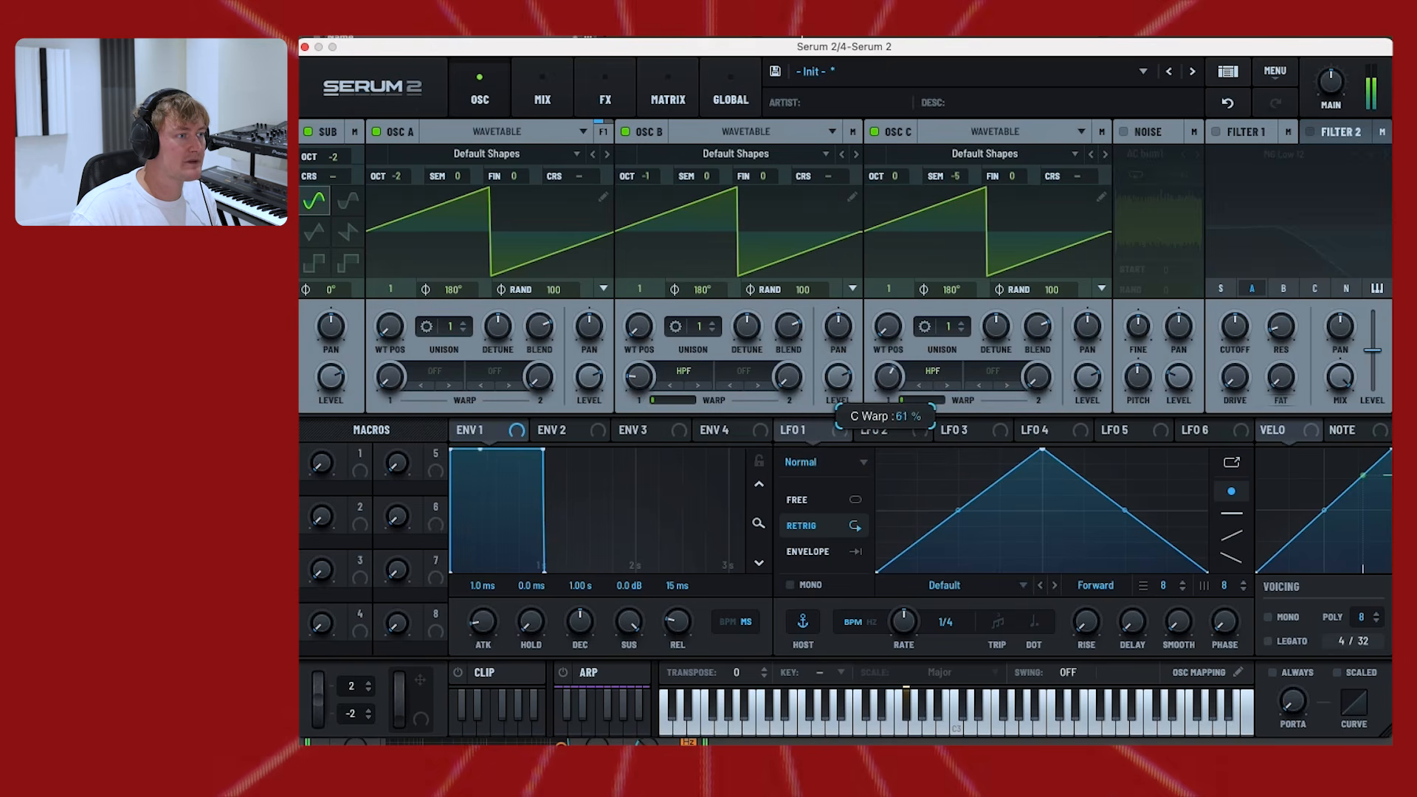
drag(639, 377, 639, 334)
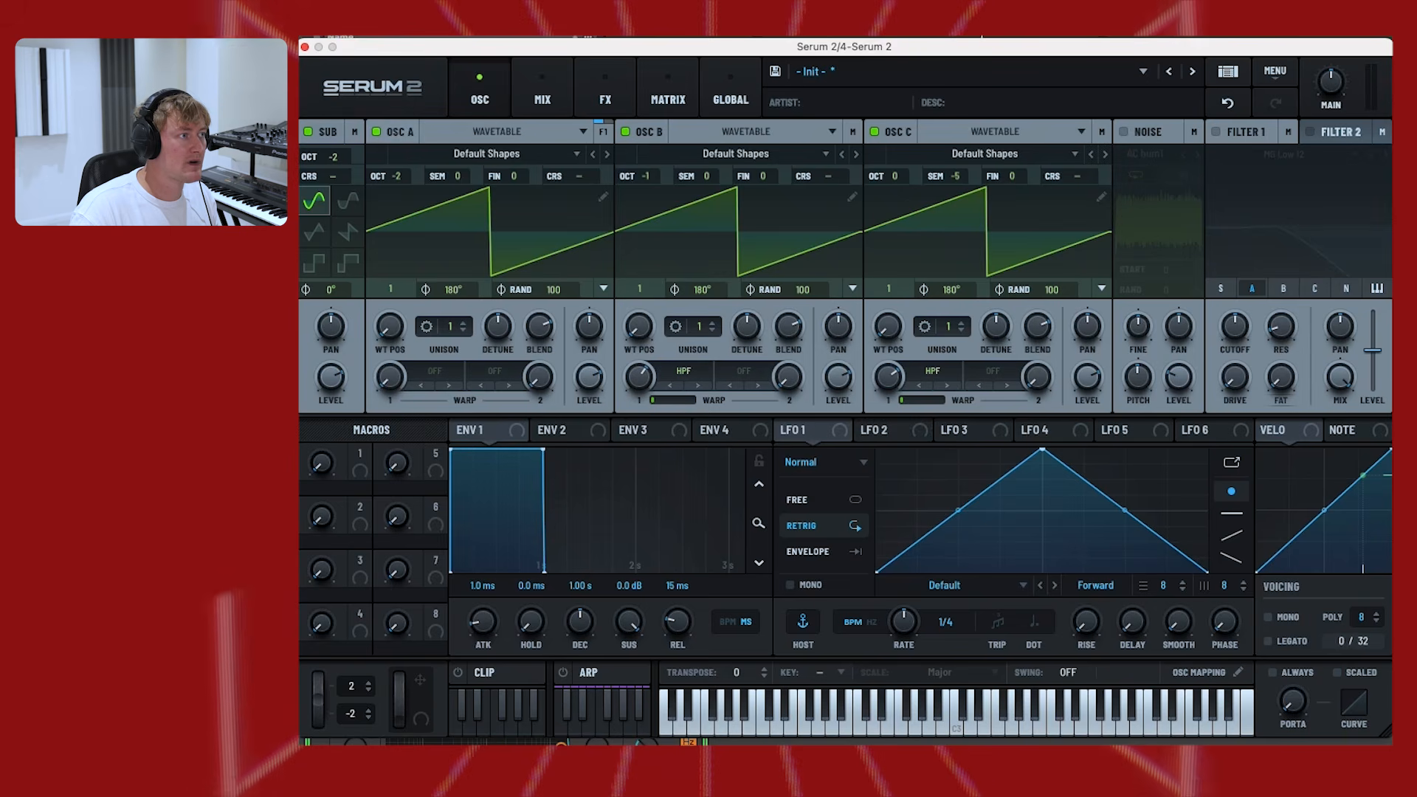
click(376, 132)
key(space)
drag(639, 377, 639, 424)
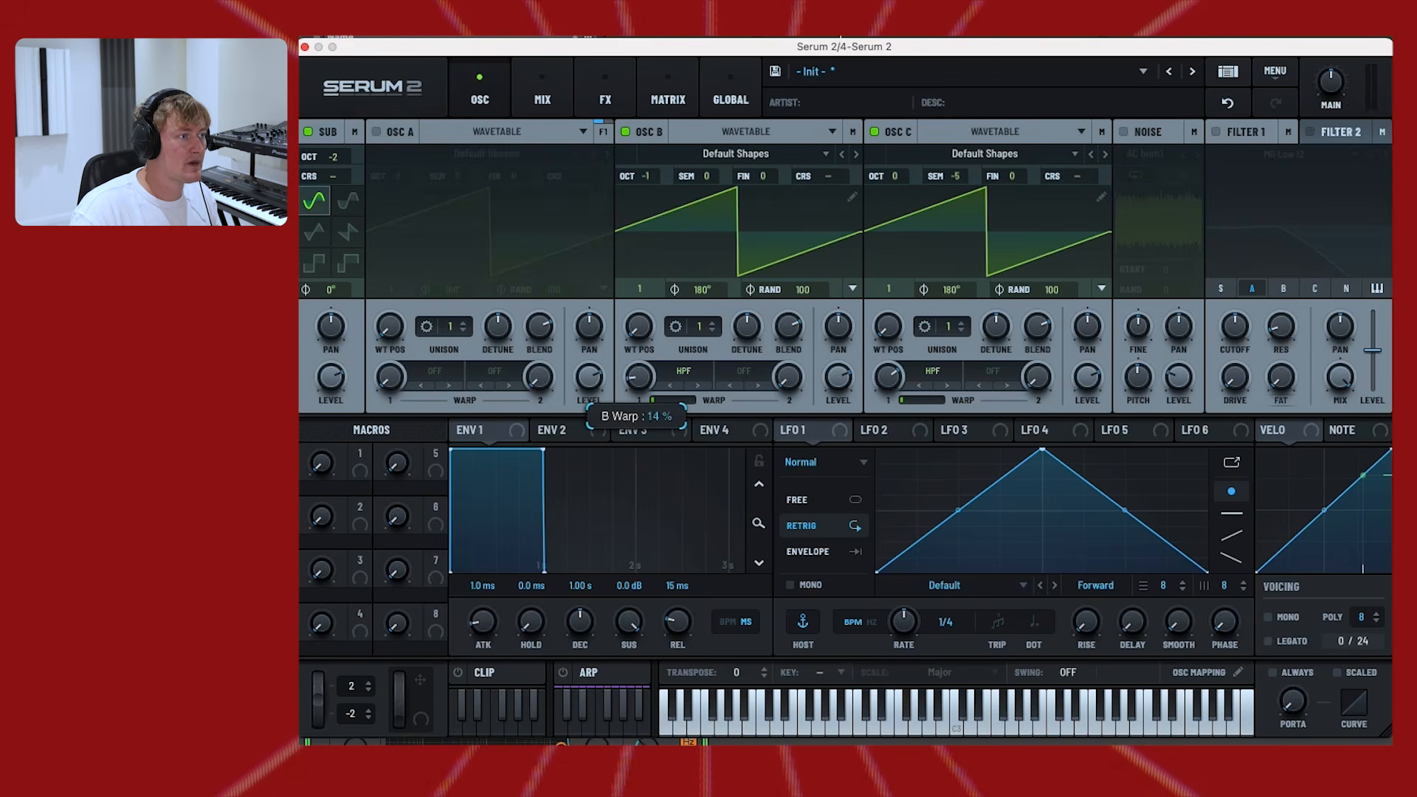
drag(889, 377, 888, 430)
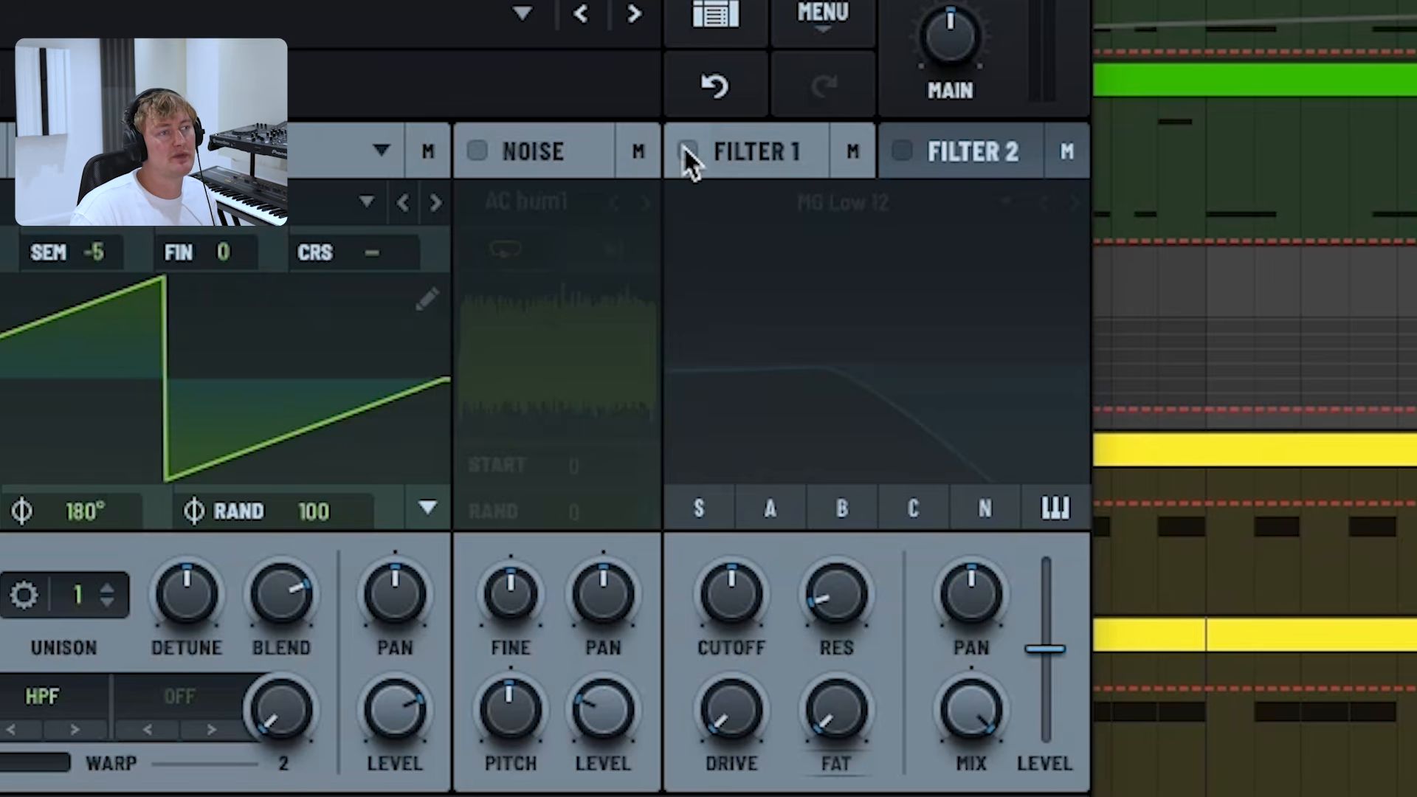
Enable Filter 1, set its type to MG Low 18 and route oscillators A, B and C through it
click(685, 151)
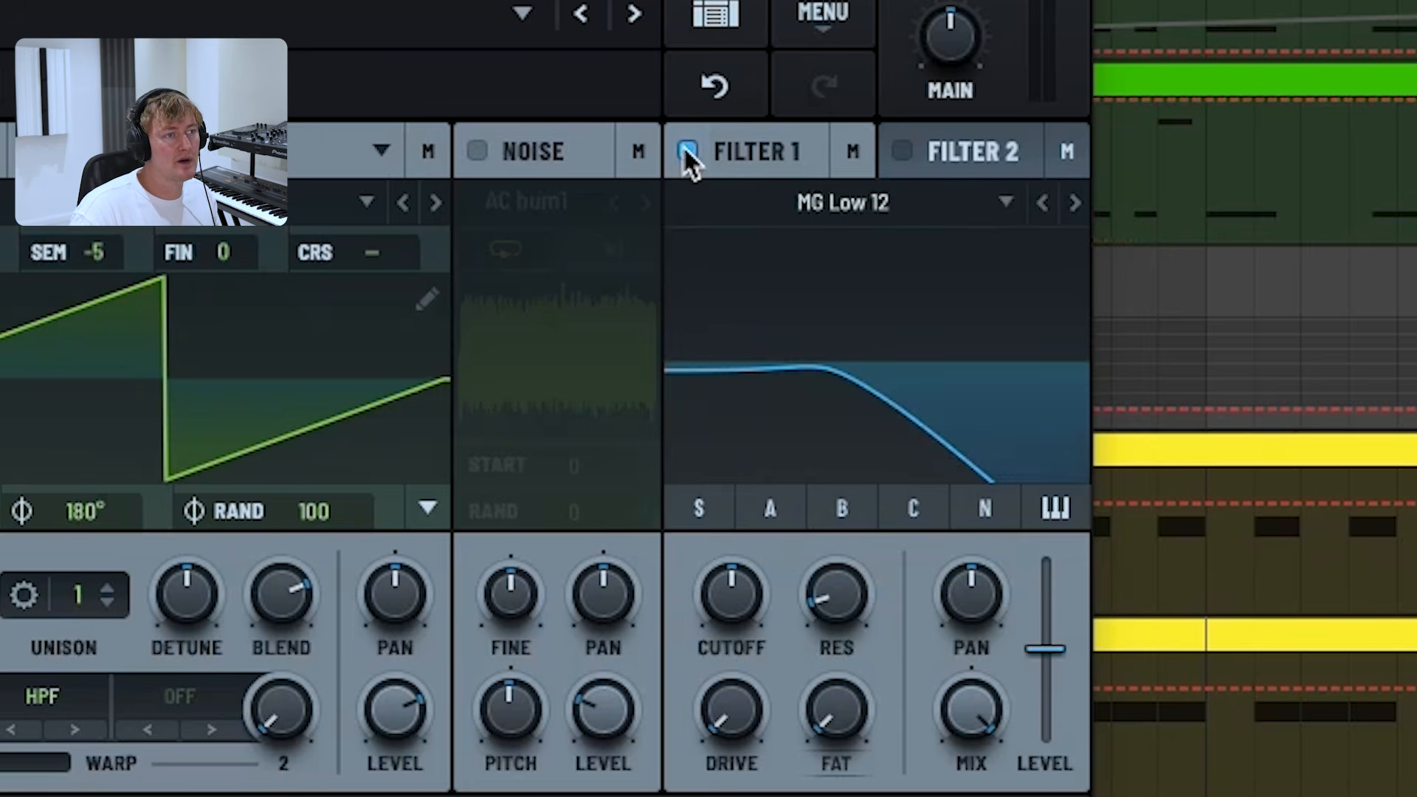
click(841, 202)
mouse_move(775, 250)
click(1115, 341)
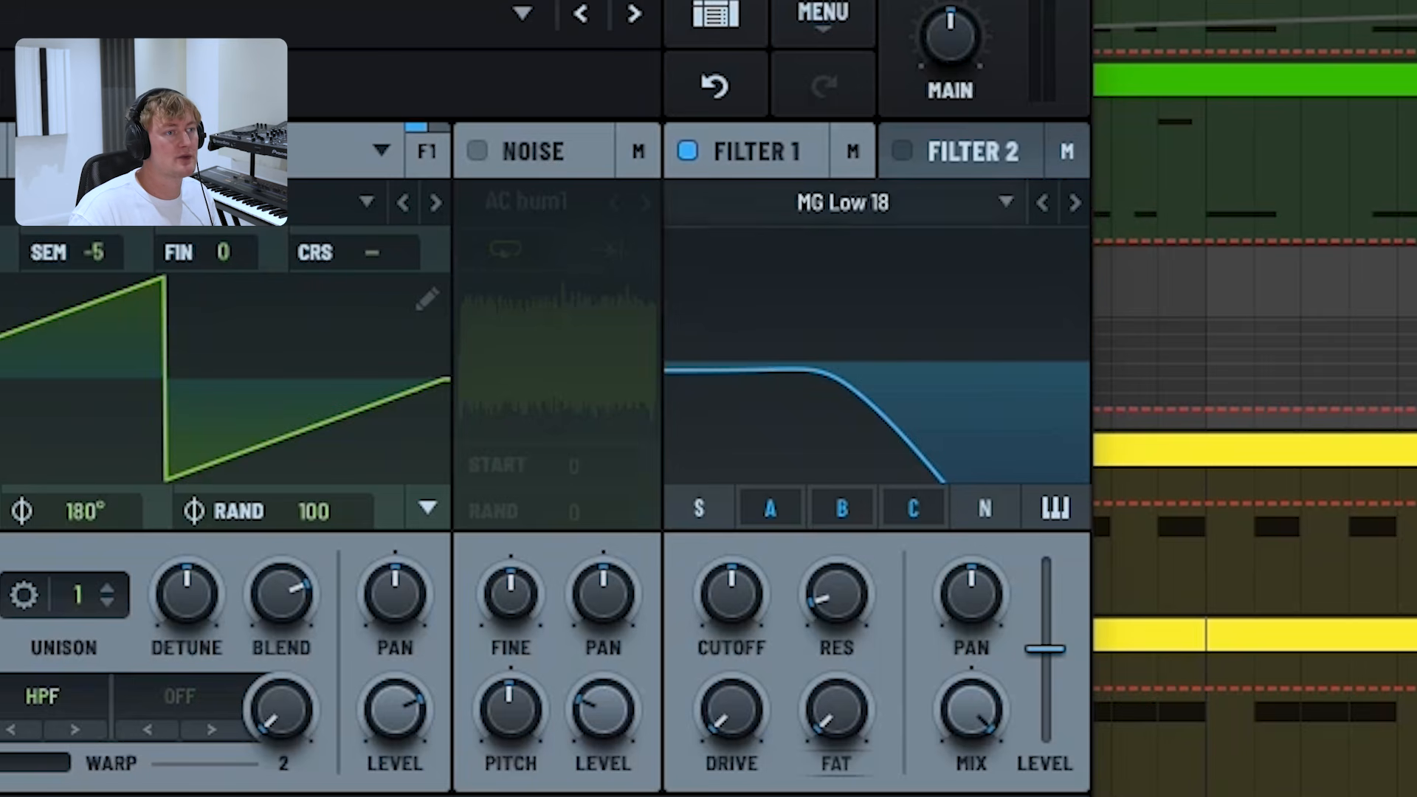
Sweep Filter 1's cutoff, try the sub routed through the filter and bypassing it, and lower the cutoff below 70 Hz
mouse_move(759, 579)
mouse_down()
mouse_move(759, 546)
mouse_move(760, 598)
mouse_up()
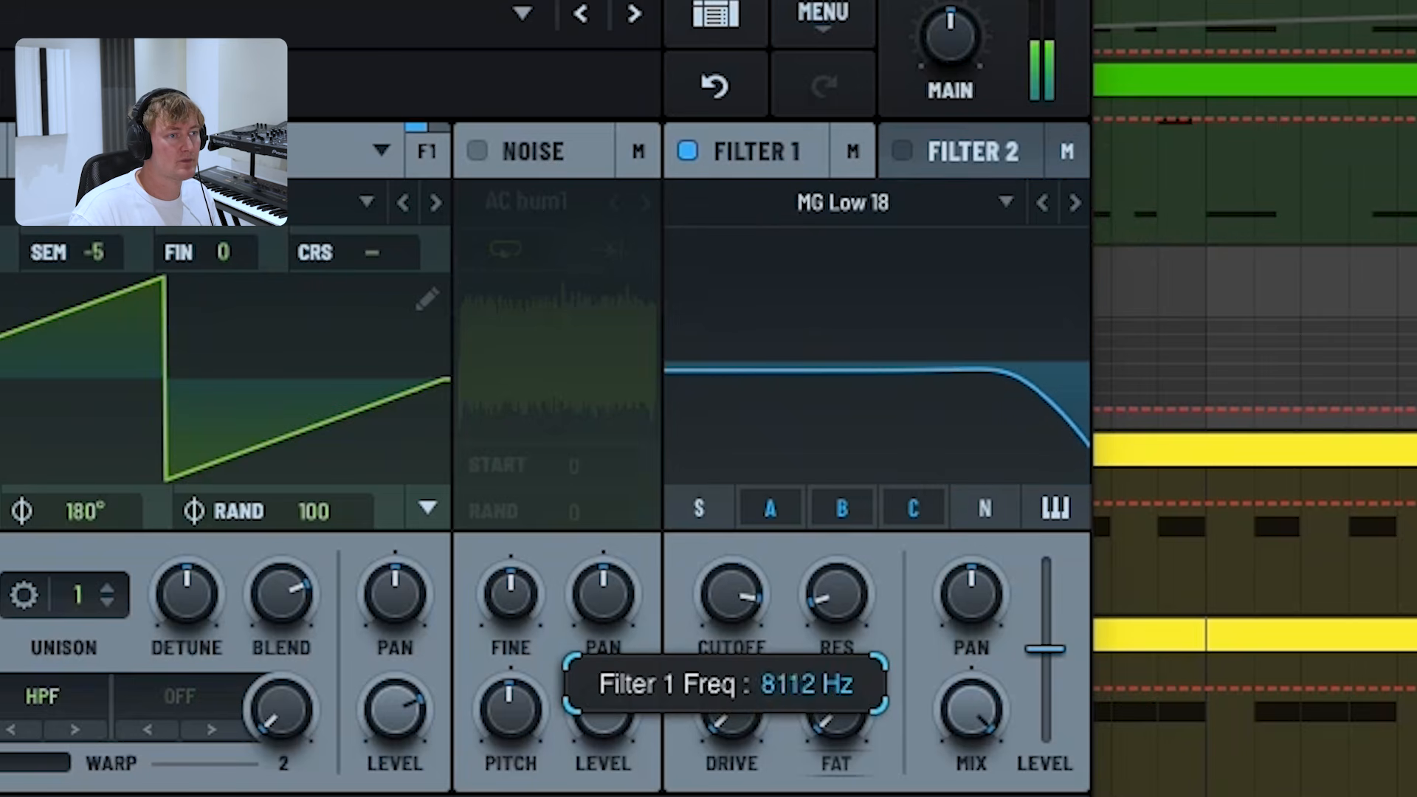
mouse_move(1234, 326)
mouse_down()
mouse_move(1235, 342)
mouse_move(1235, 317)
mouse_up()
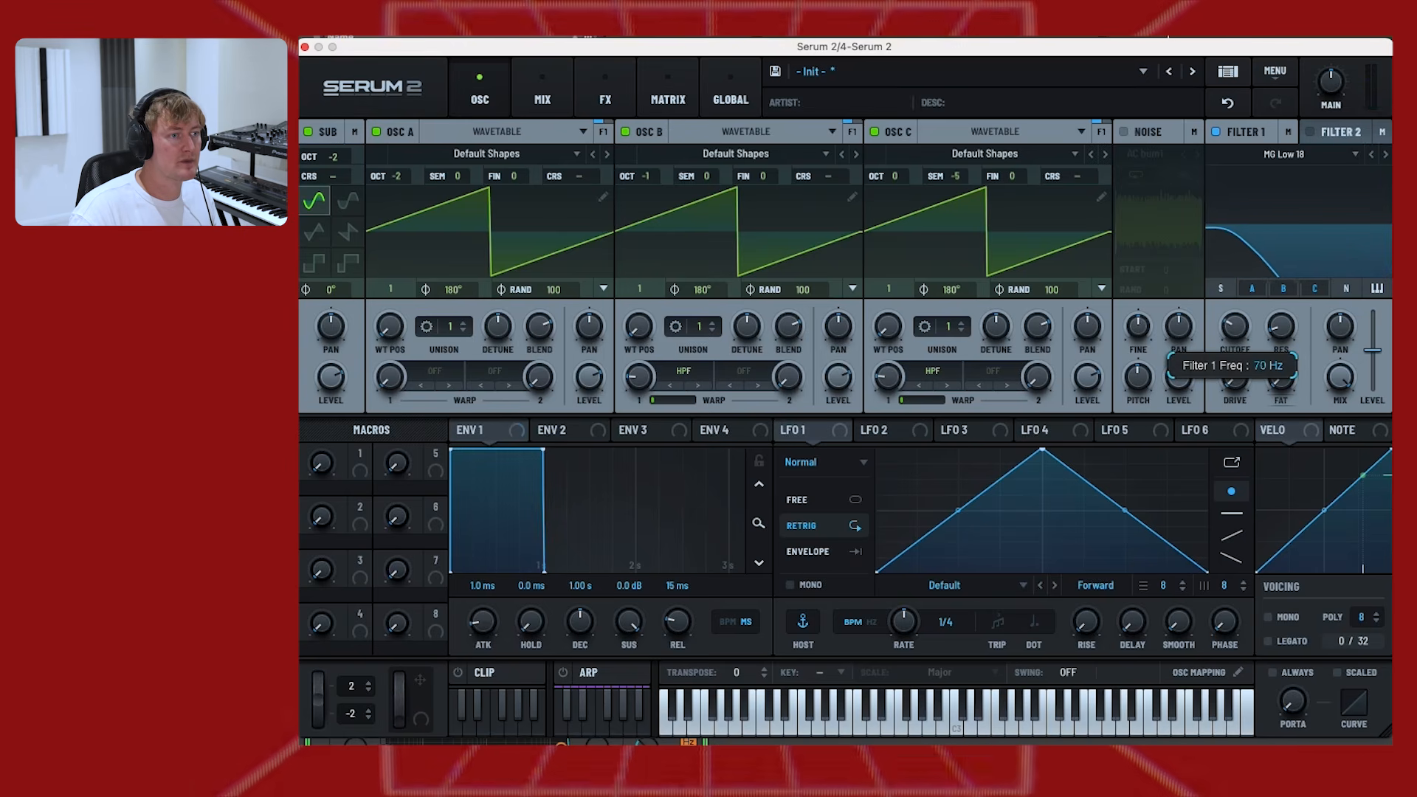
click(1221, 290)
click(1221, 288)
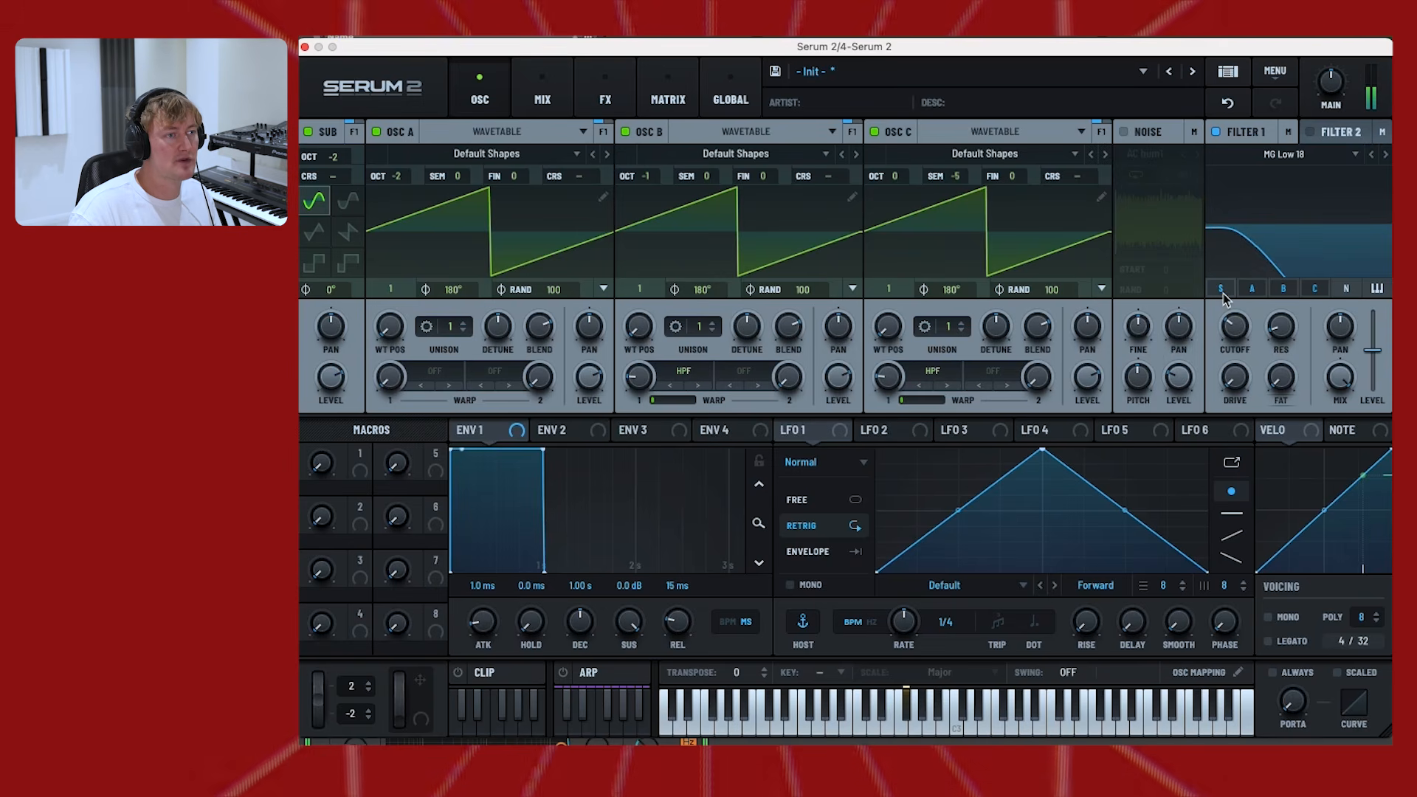
mouse_move(1234, 326)
mouse_down()
mouse_move(1235, 292)
mouse_move(1234, 346)
mouse_up()
mouse_move(1234, 326)
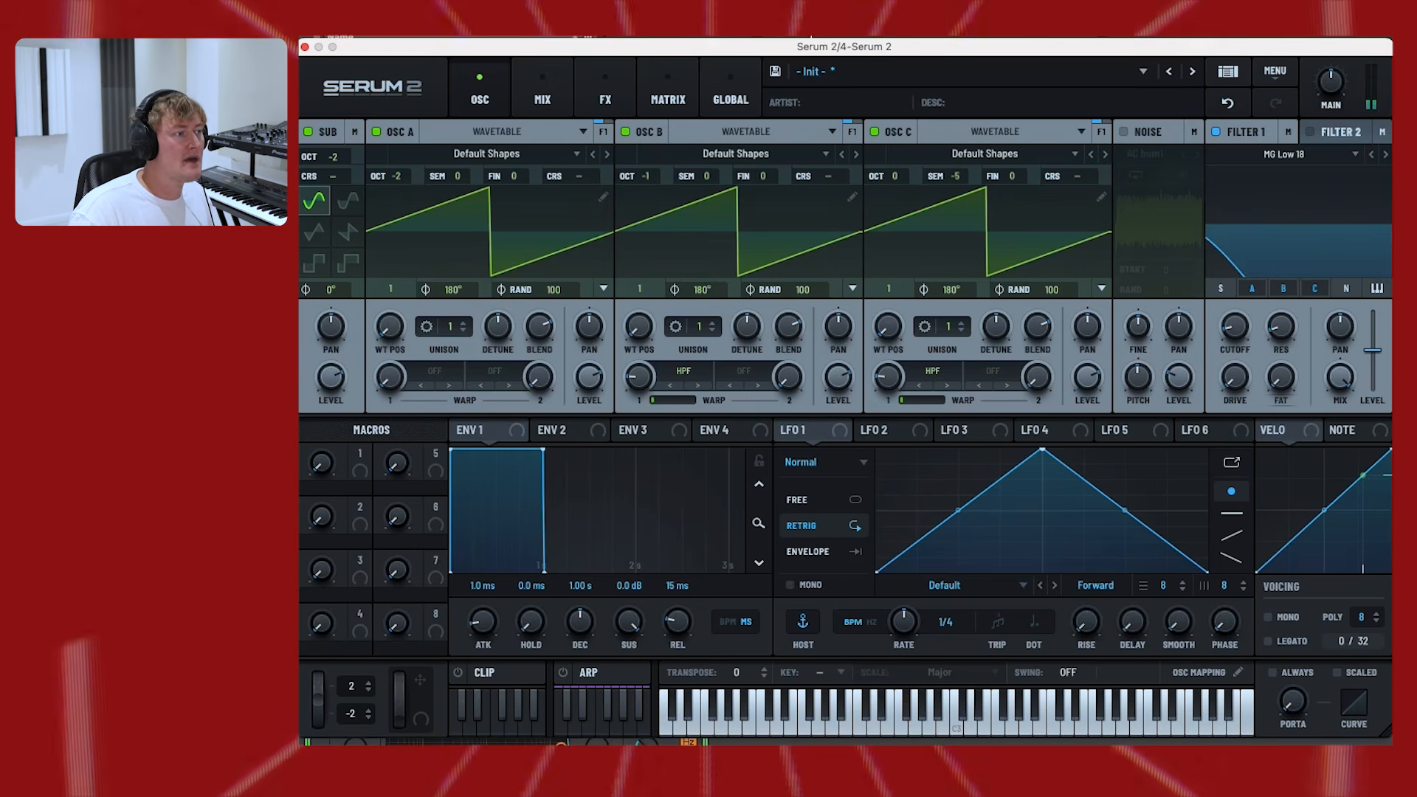
Shape Envelope 2 with a decay of about 1.04 s, a sustain of about 22% and a release of 132 ms
click(565, 429)
drag(543, 448, 553, 485)
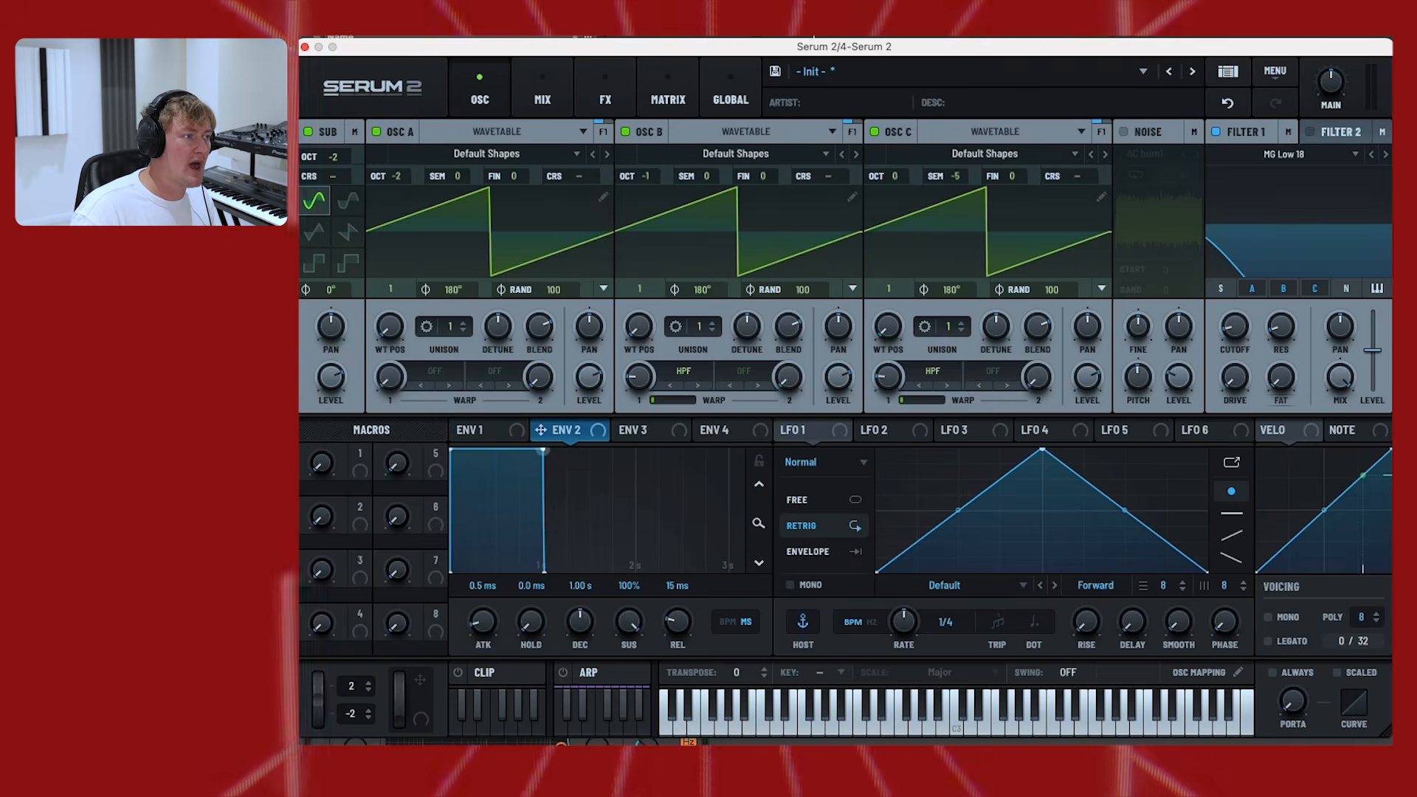
drag(529, 385, 504, 447)
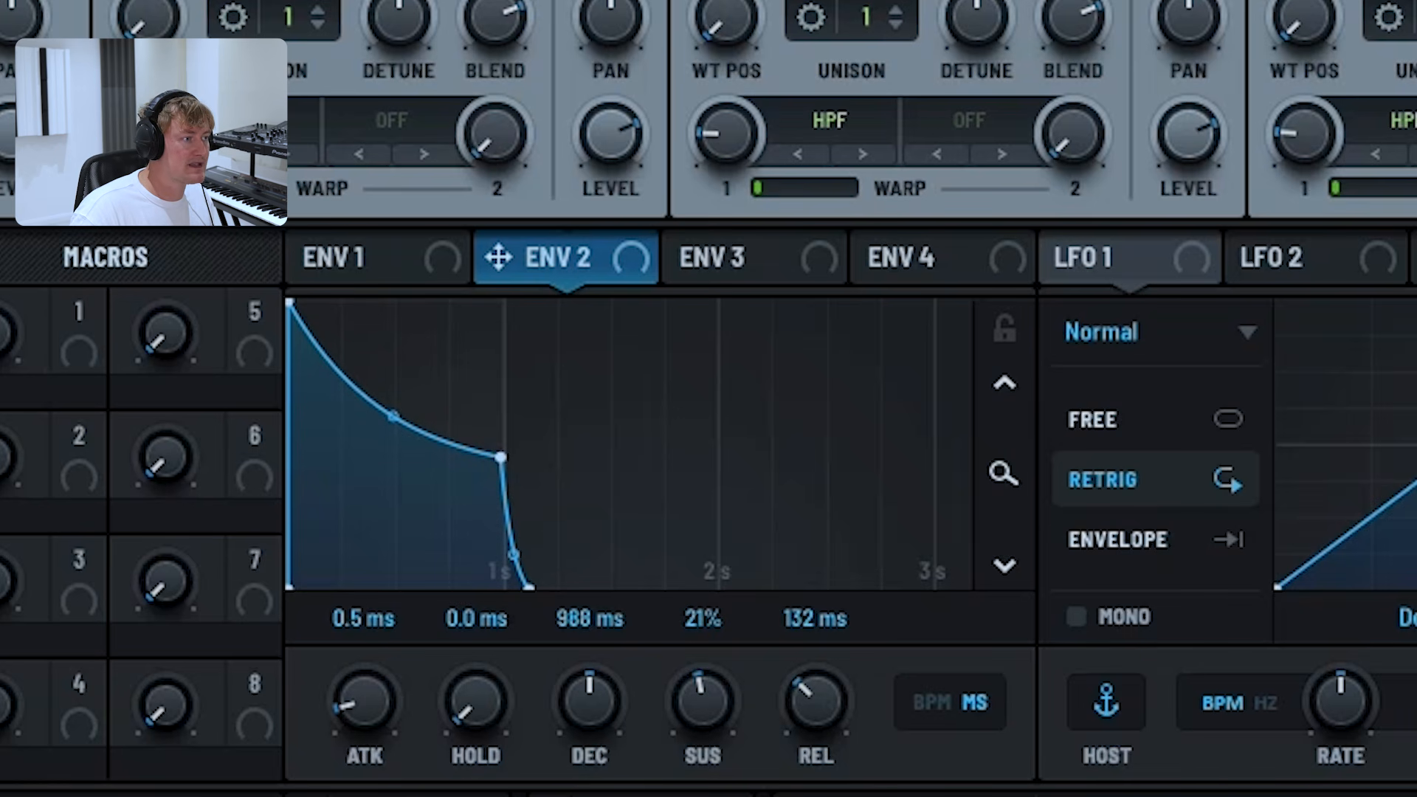
drag(508, 461, 554, 452)
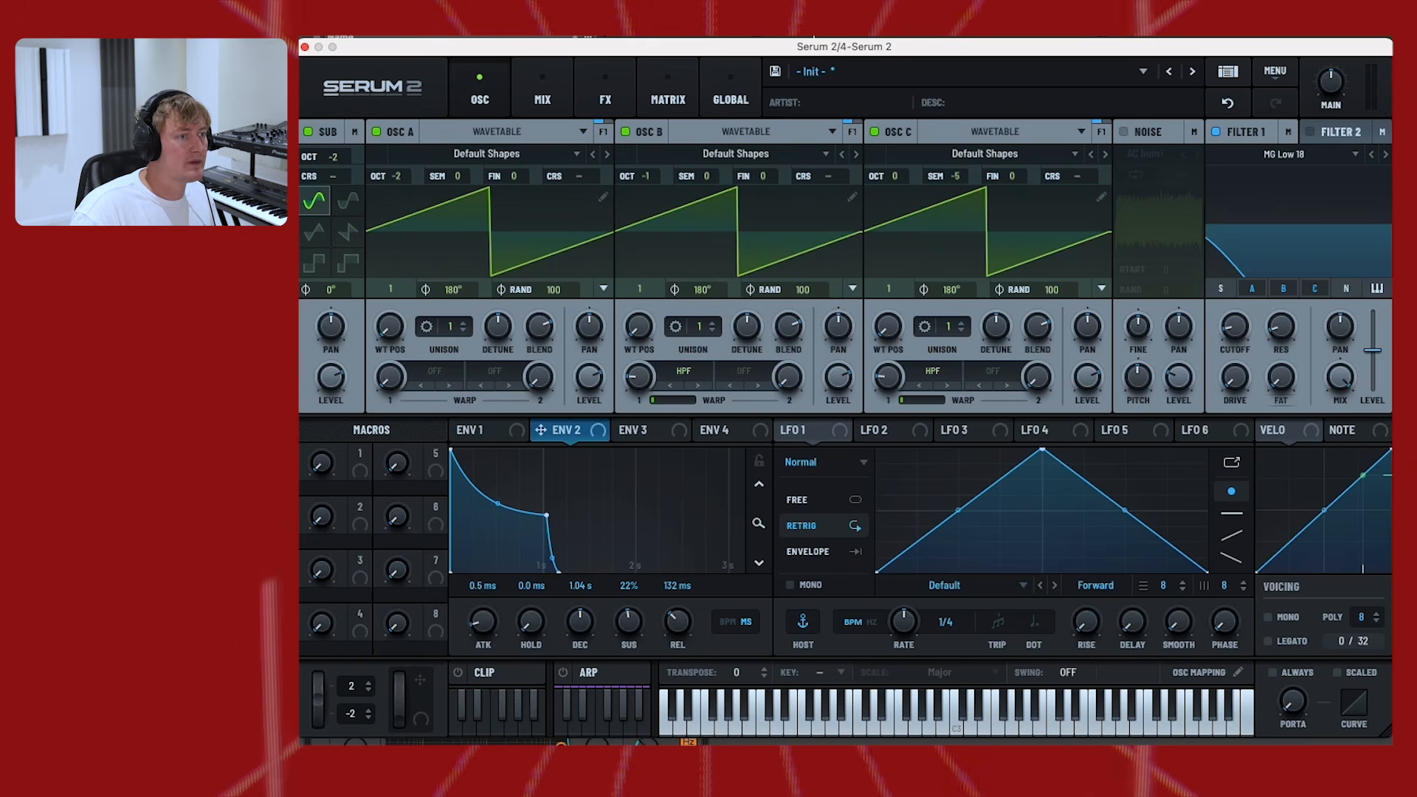
Assign Envelope 2 to Filter 1's cutoff and adjust its modulation amount around 57% with the base cutoff at 20 Hz
drag(499, 257, 1300, 350)
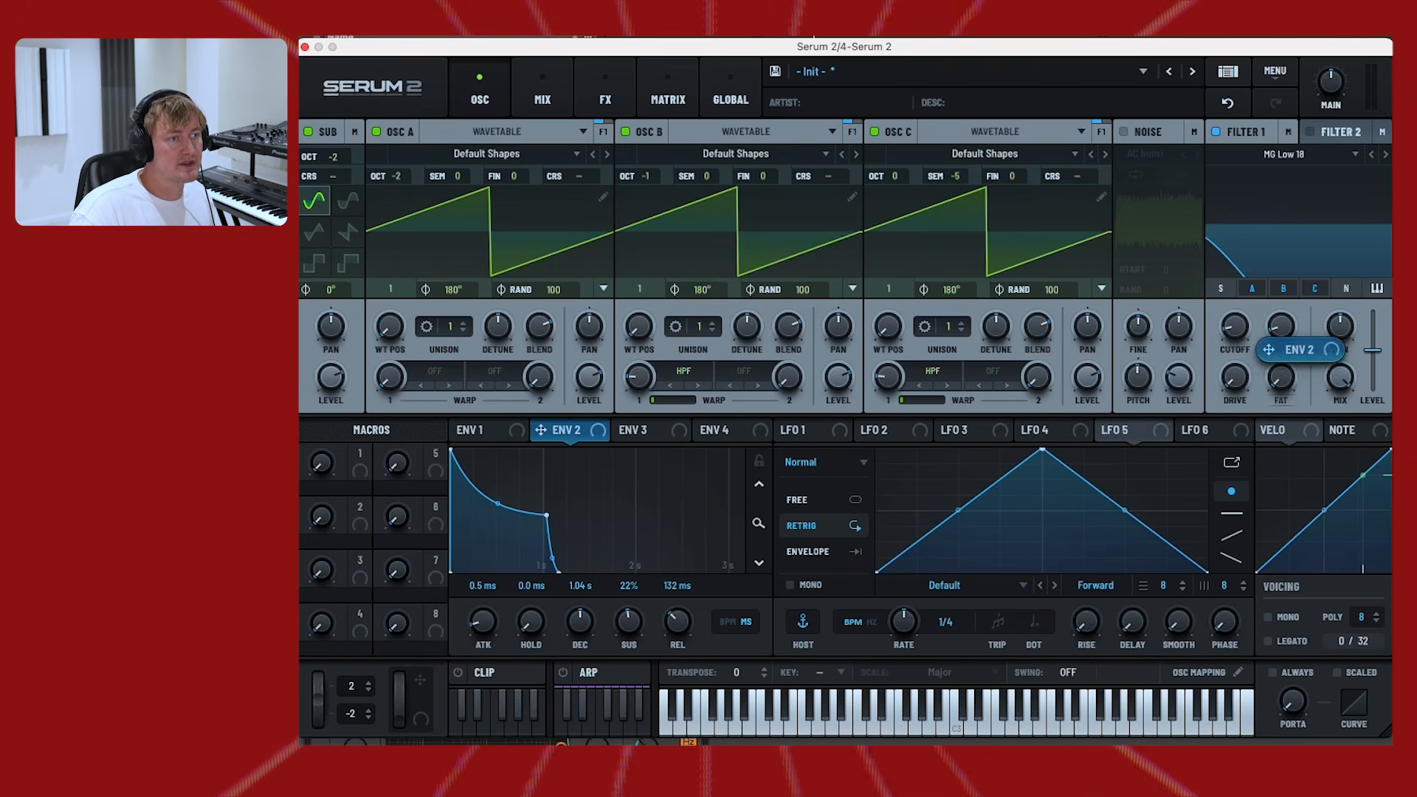
drag(1221, 312, 1228, 321)
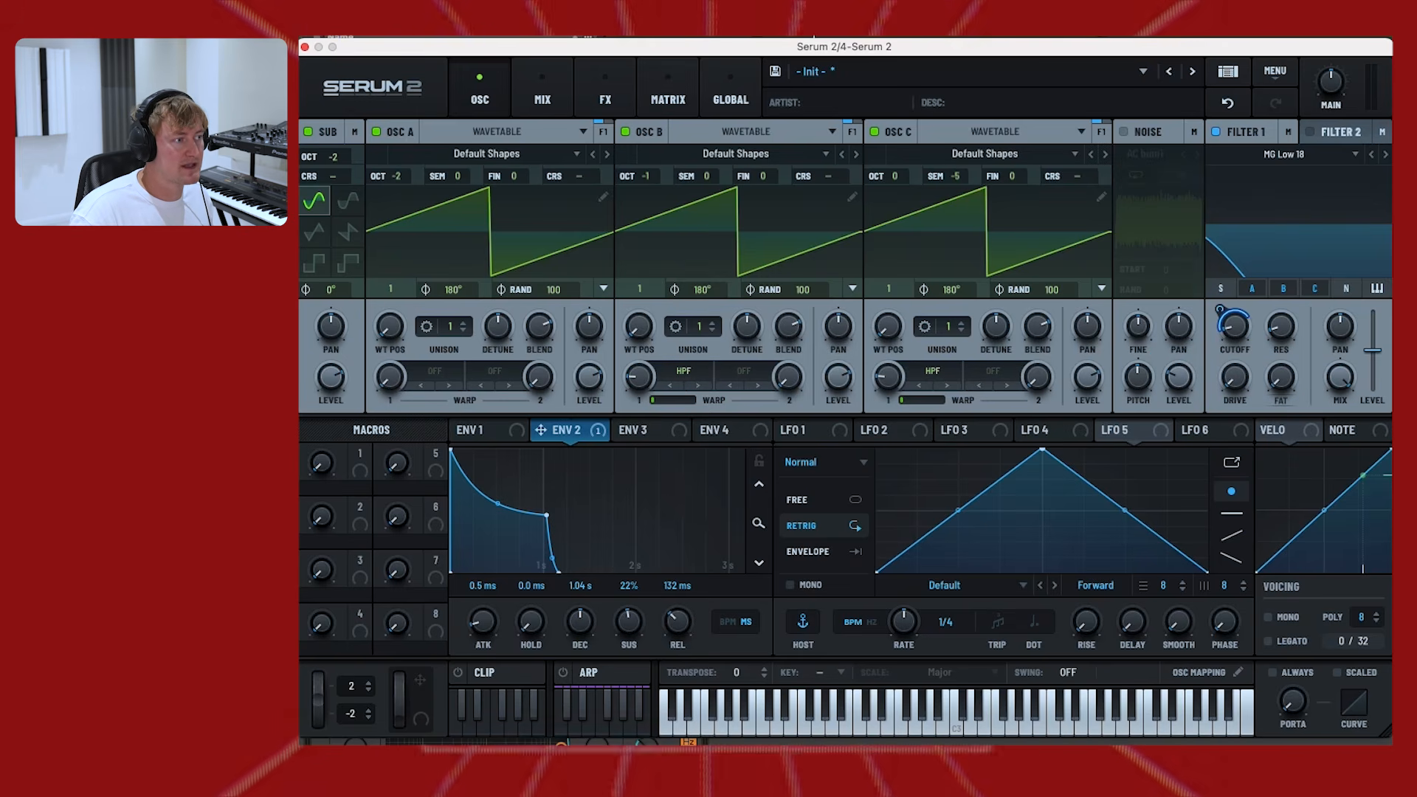
mouse_move(1219, 310)
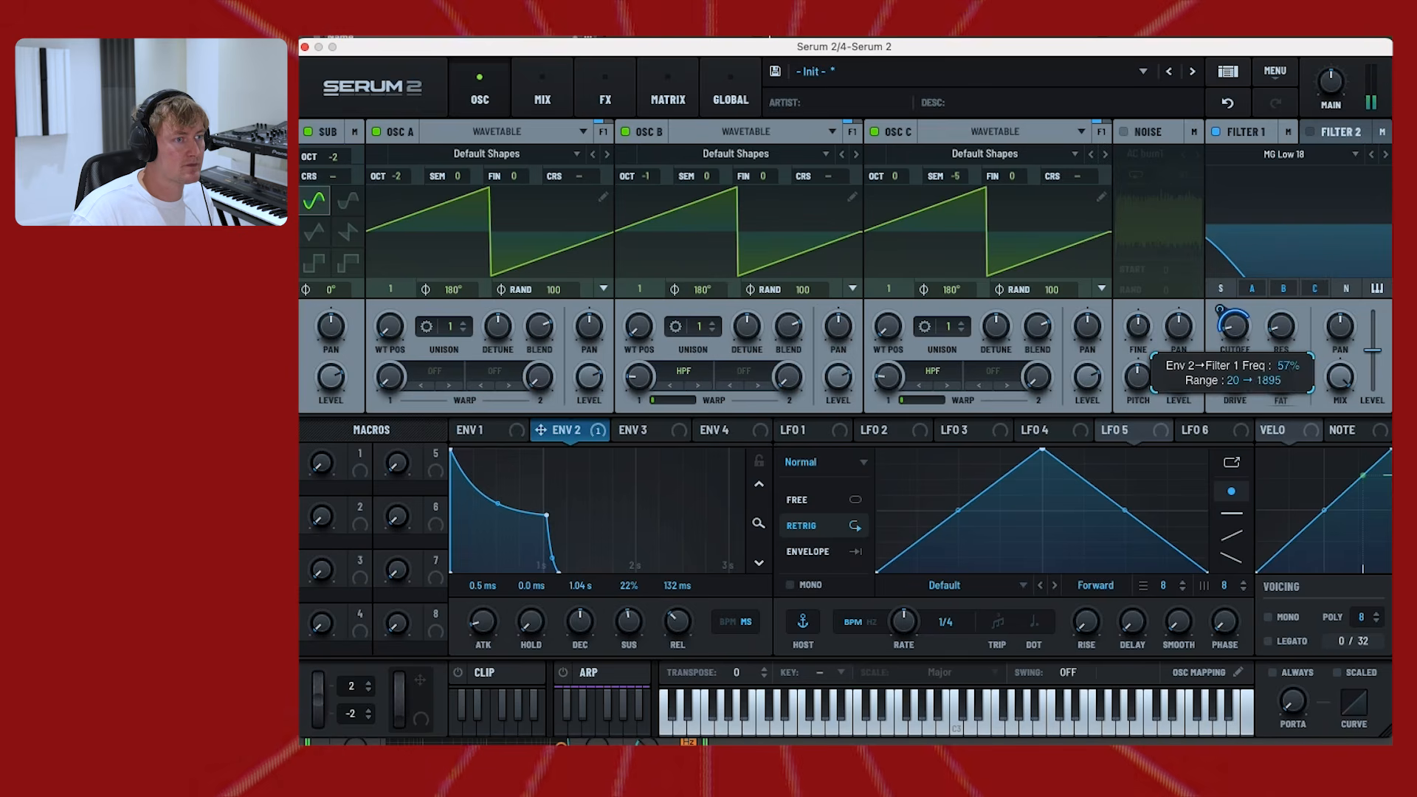
drag(1220, 310, 1220, 307)
drag(1234, 377, 1220, 323)
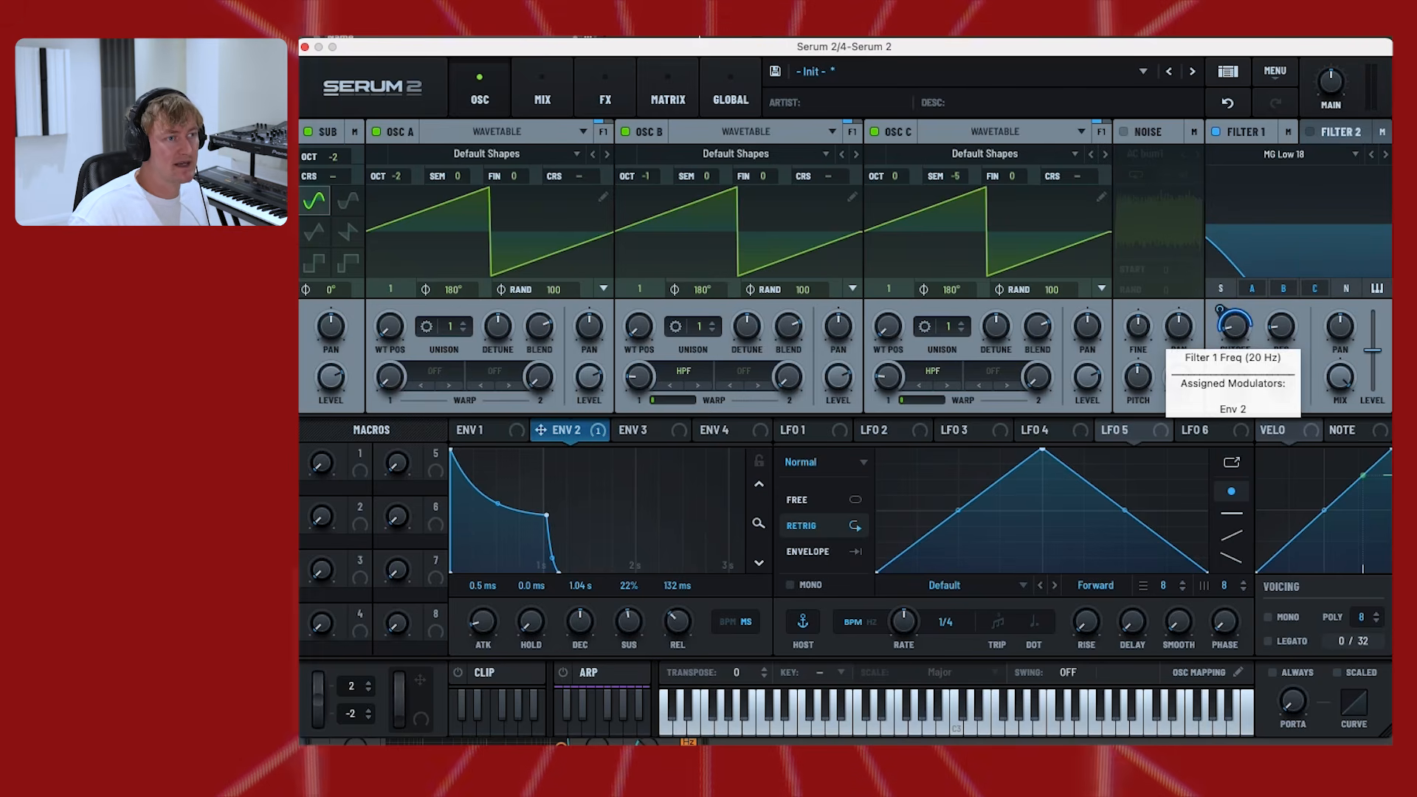
mouse_move(1234, 326)
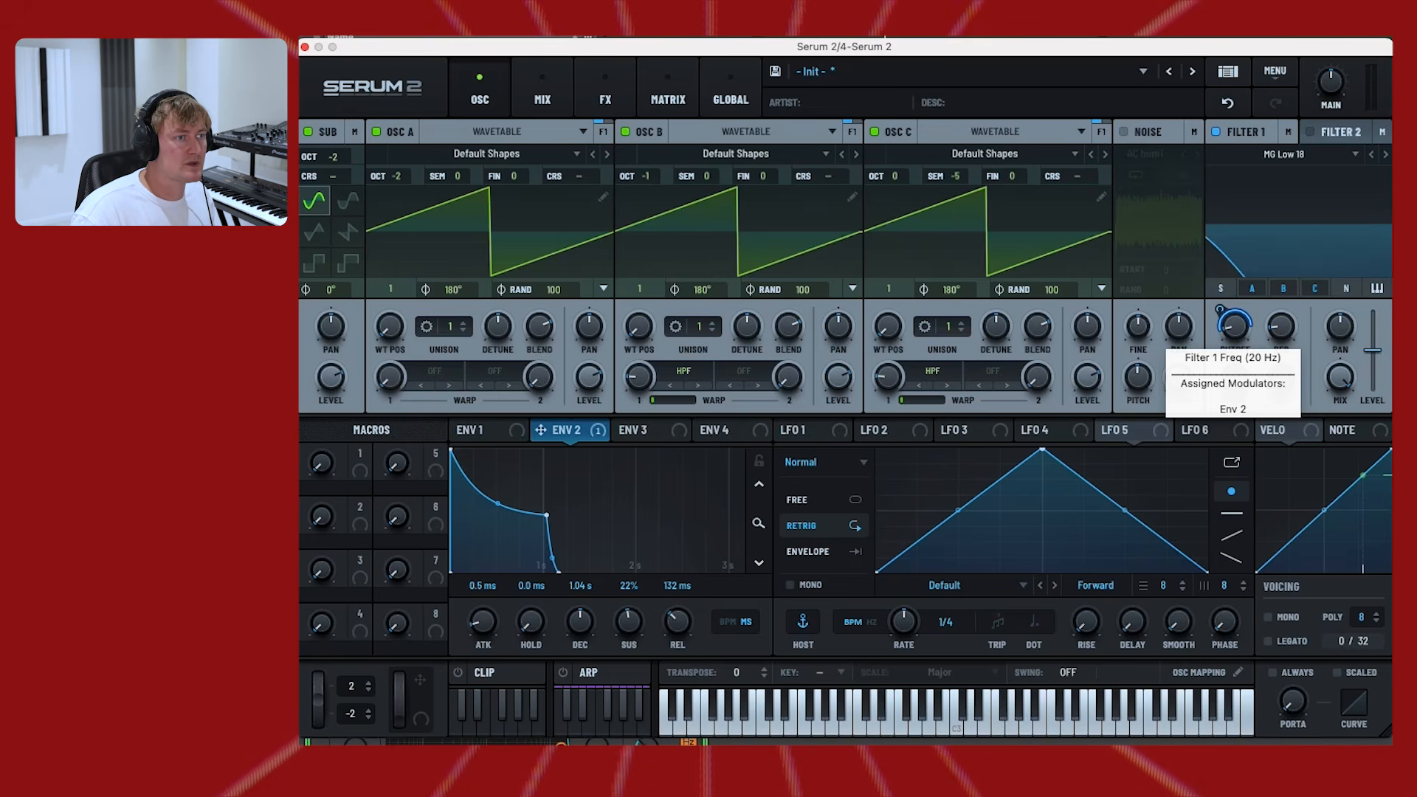
Retune Filter 1's cutoff and its Envelope 2 amount, and set Envelope 2 to 1.00 s decay and 23% sustain
mouse_move(1233, 325)
mouse_down()
mouse_move(1233, 340)
mouse_move(1220, 307)
mouse_up()
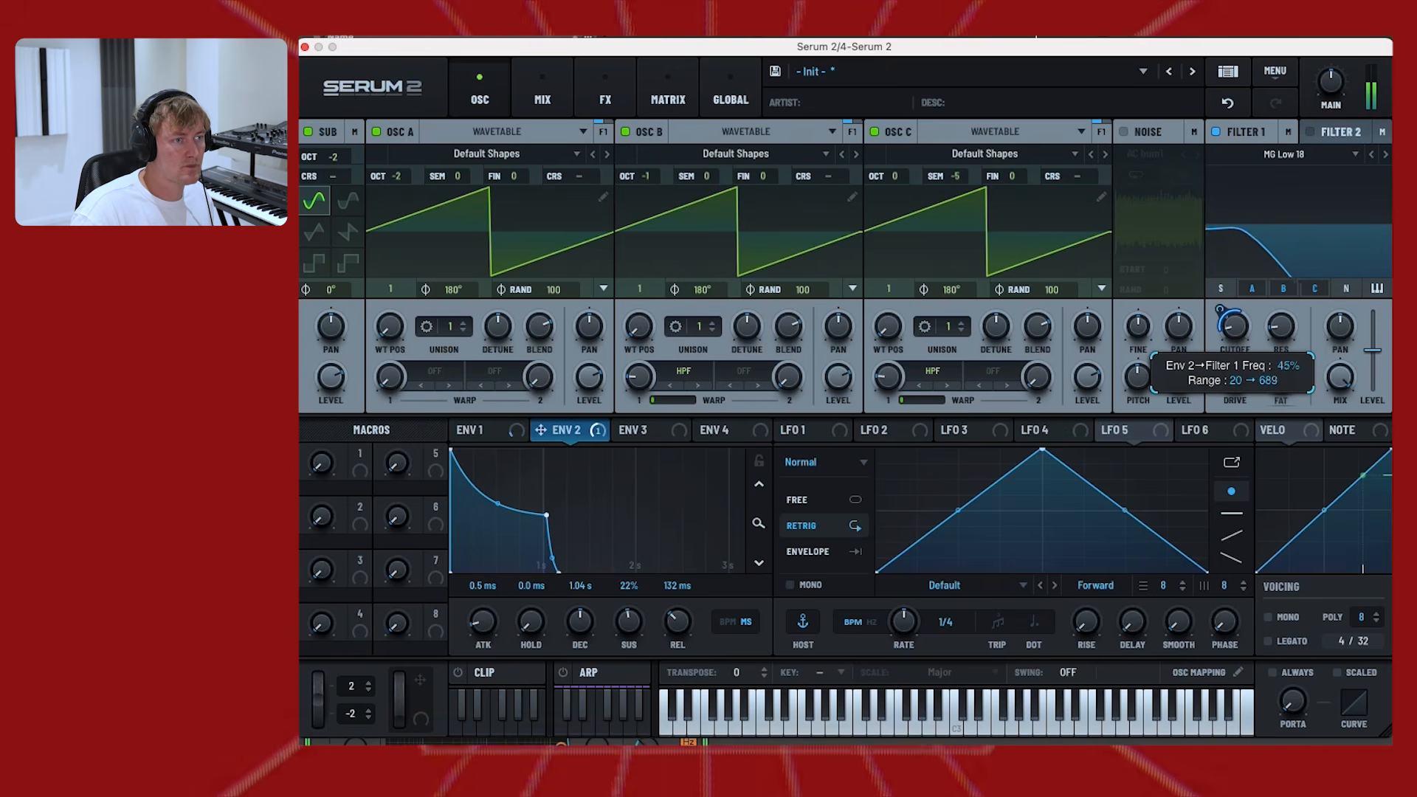
mouse_move(1234, 325)
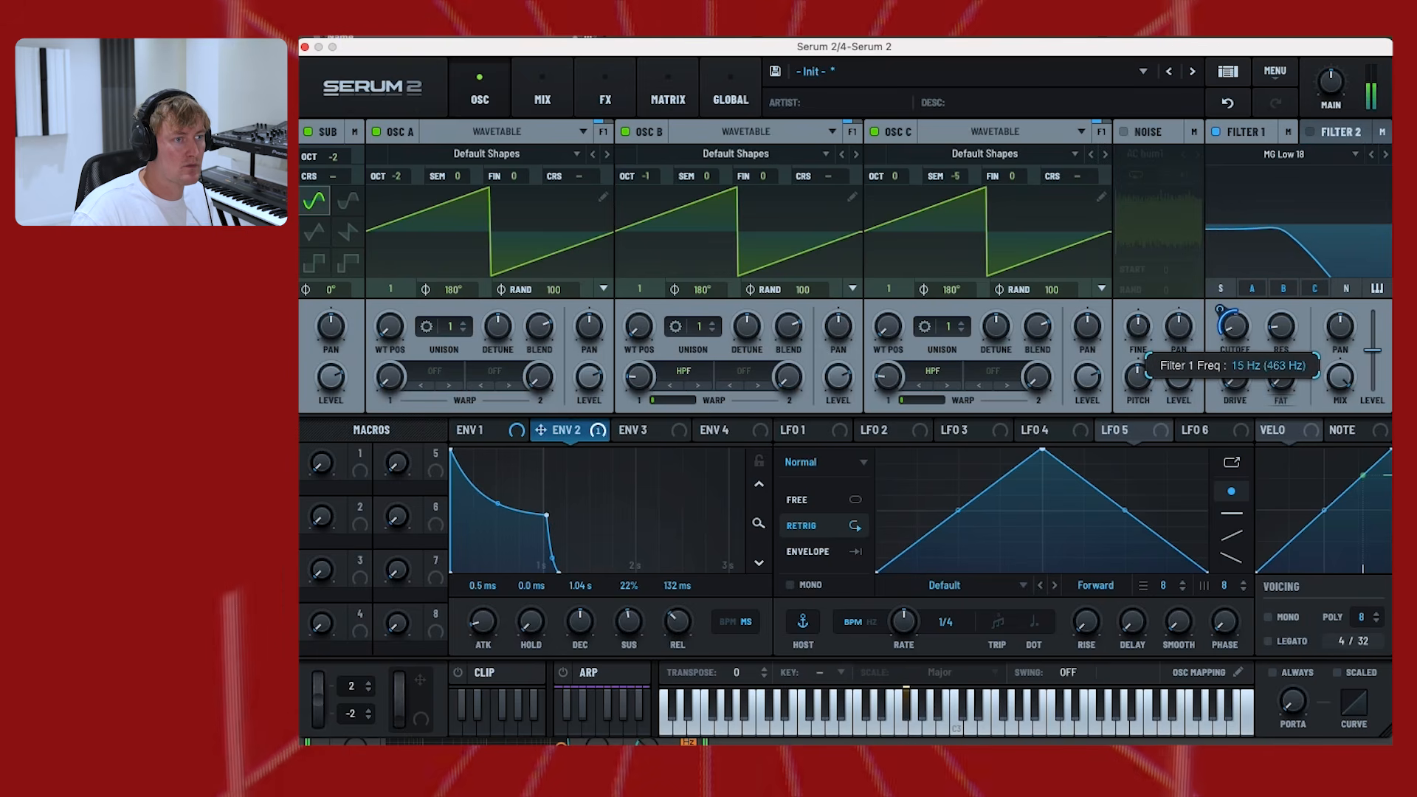
drag(1219, 309, 1220, 299)
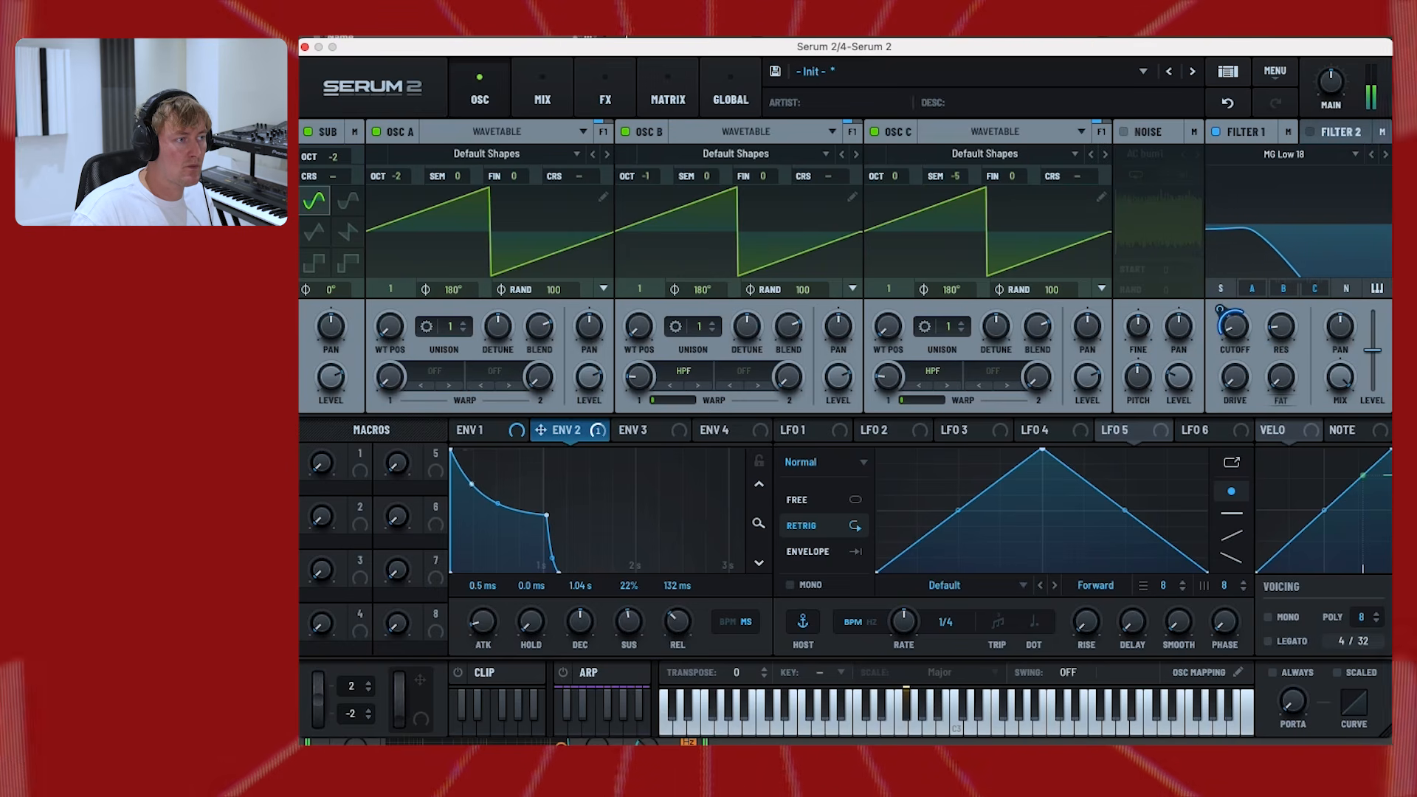
mouse_move(545, 514)
mouse_down()
mouse_move(580, 563)
mouse_move(546, 461)
mouse_move(600, 456)
mouse_move(499, 571)
mouse_move(534, 519)
mouse_up()
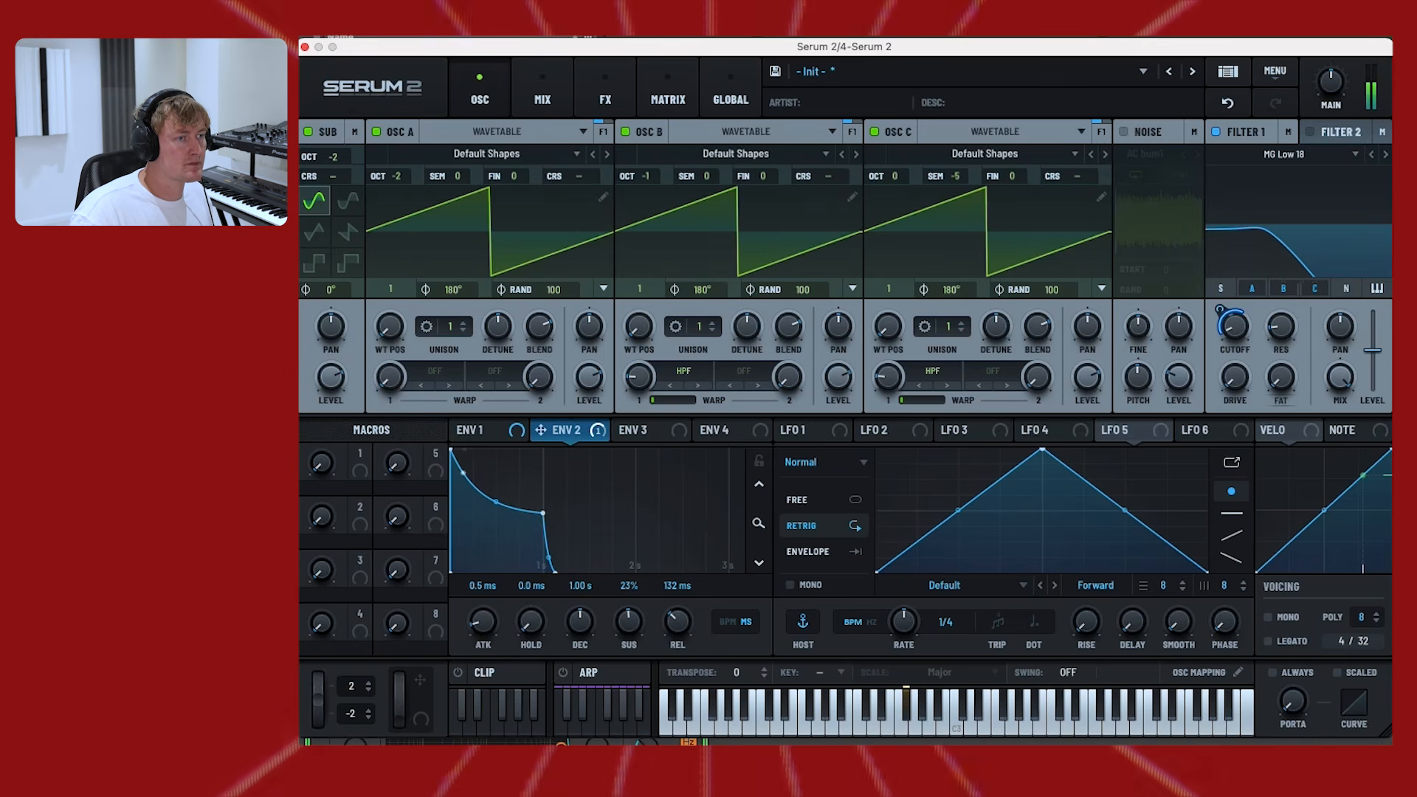
Assign Macro 1 to Filter 1's cutoff, raise the macro to about 19 and bring up Envelope 2
drag(540, 429, 1219, 325)
drag(322, 464, 321, 377)
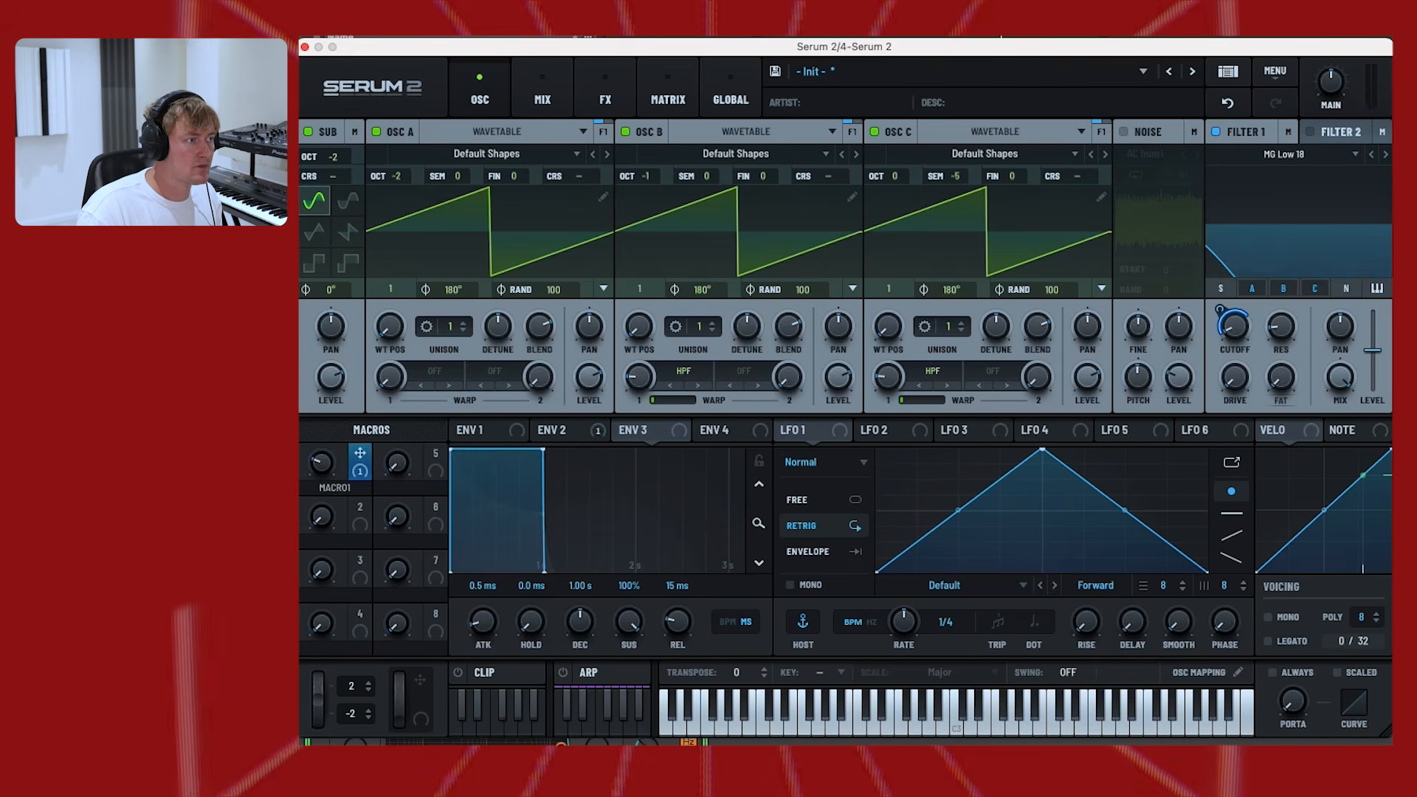
click(566, 429)
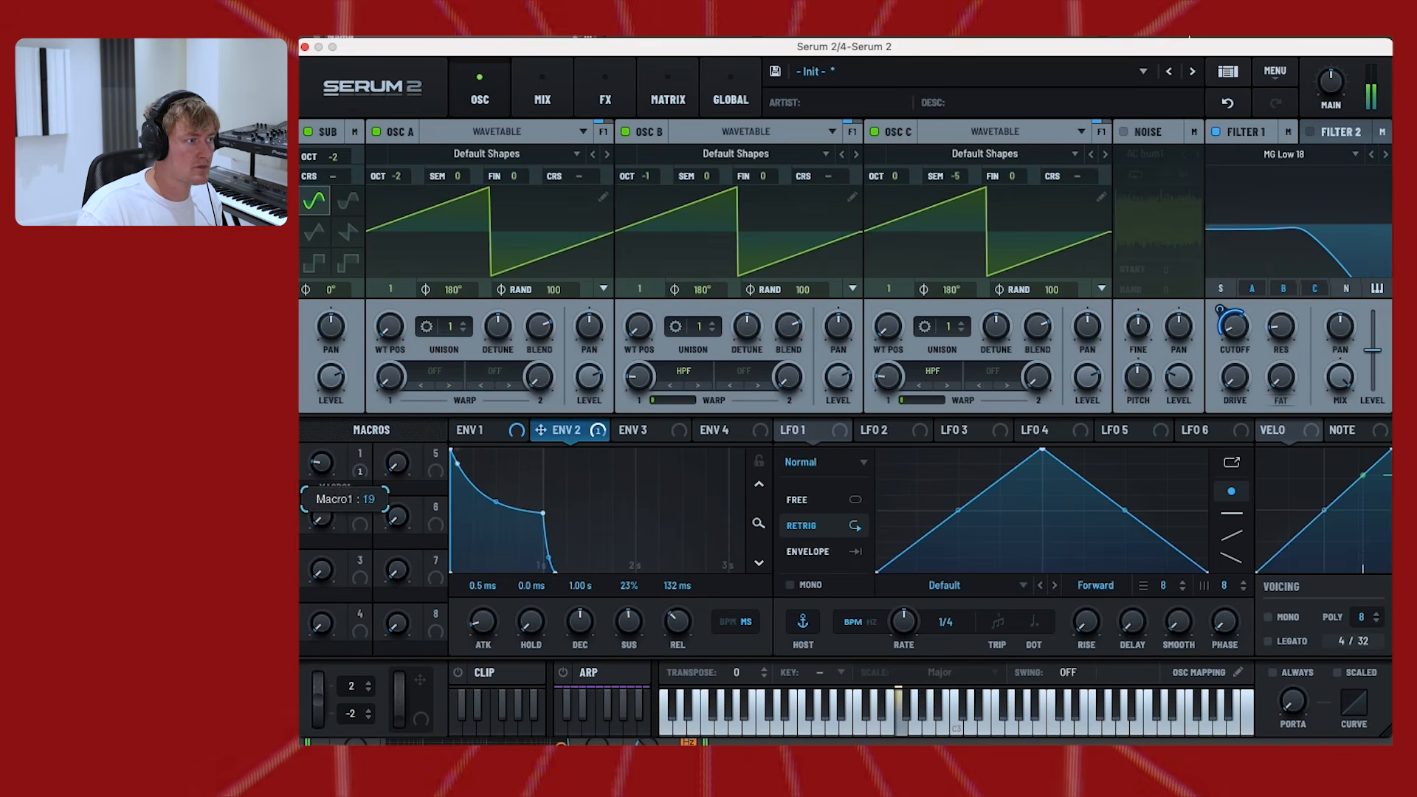
Assign Macro 1 to Filter 1's resonance as well, adjust the resonance to about 7% and sweep the macro
drag(360, 461, 1280, 326)
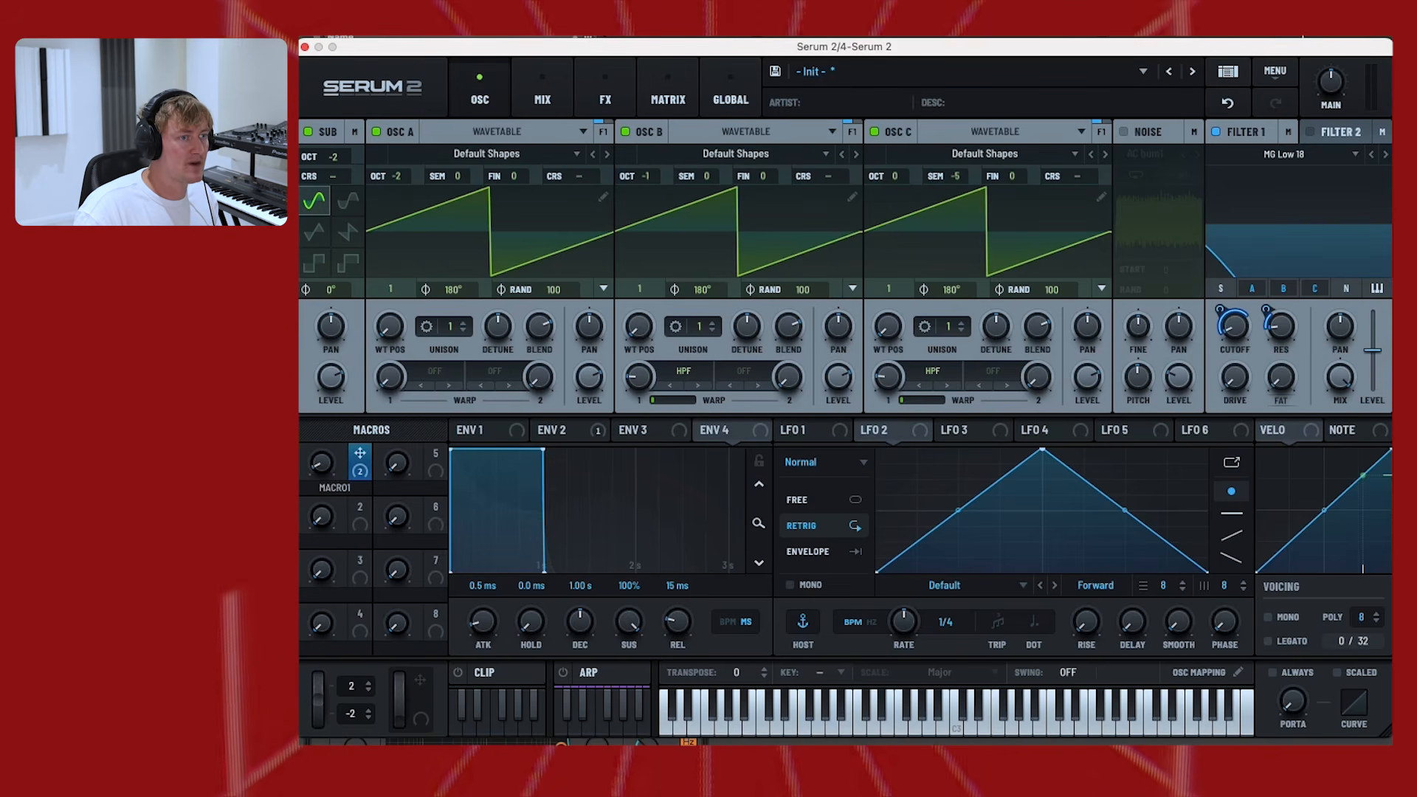
drag(322, 463, 322, 398)
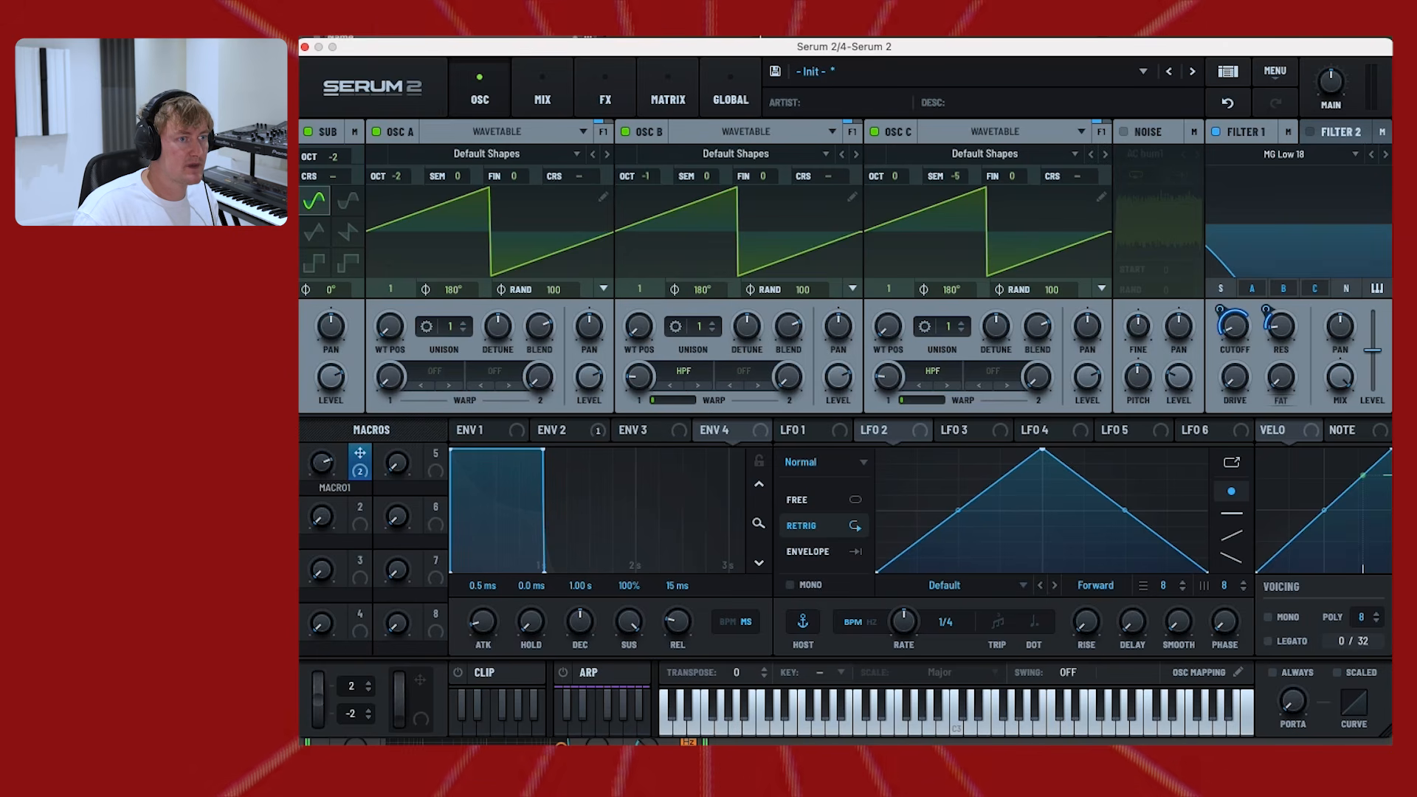
mouse_move(1280, 325)
mouse_down()
mouse_move(1280, 270)
mouse_move(1280, 329)
mouse_up()
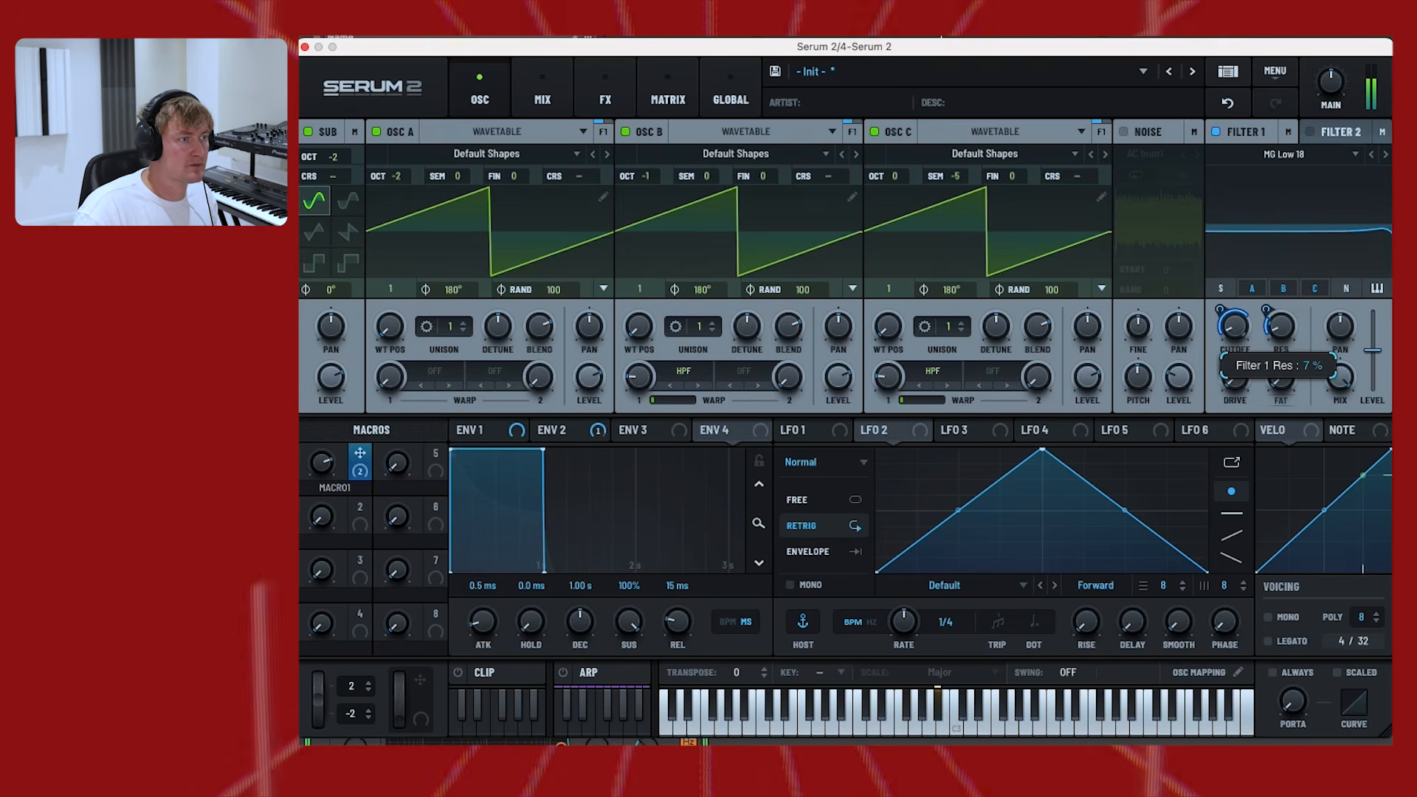
drag(322, 463, 322, 519)
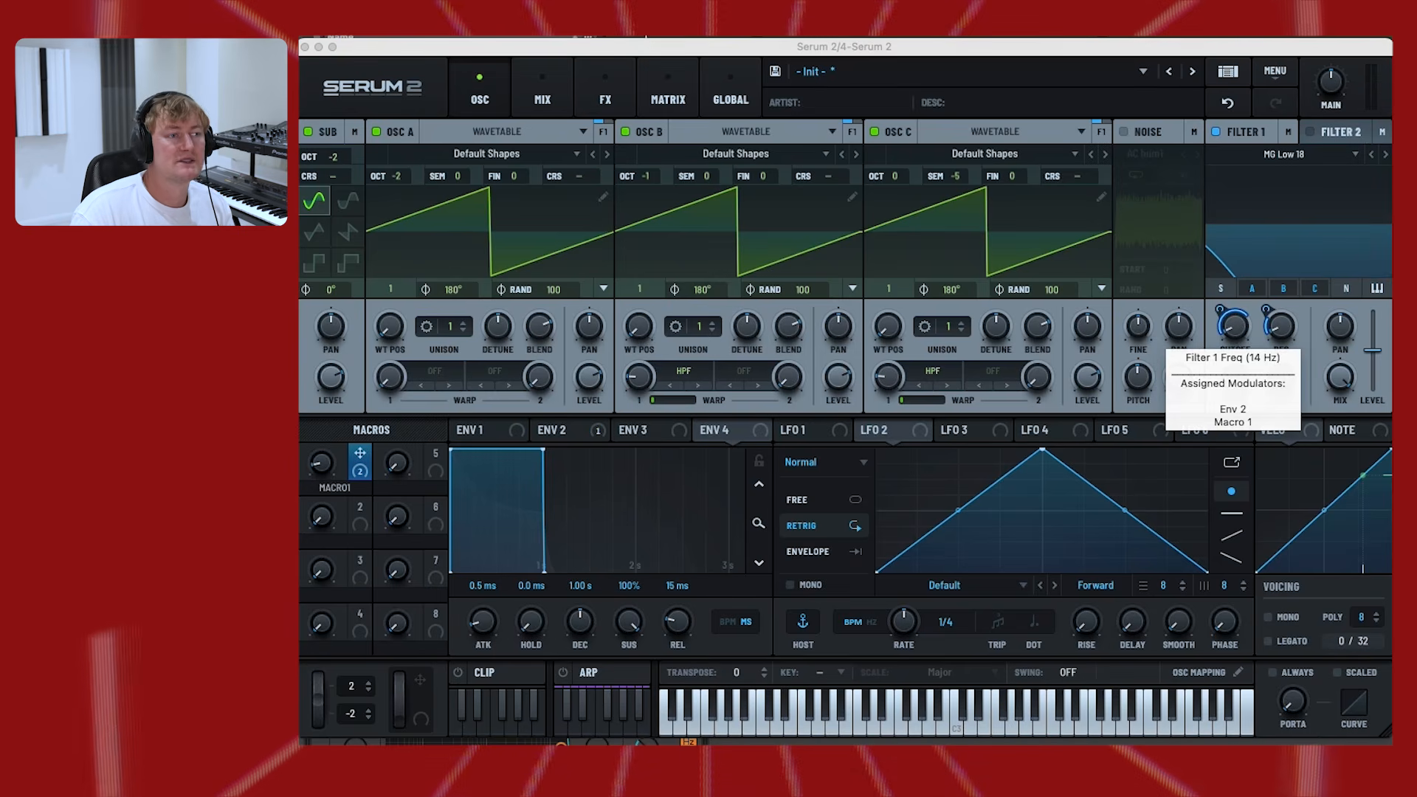
Rework the modulation amount on Filter 1's cutoff during playback, trying a negative Macro 1 amount of about -4%
click(1234, 327)
drag(1219, 310, 1220, 361)
key(space)
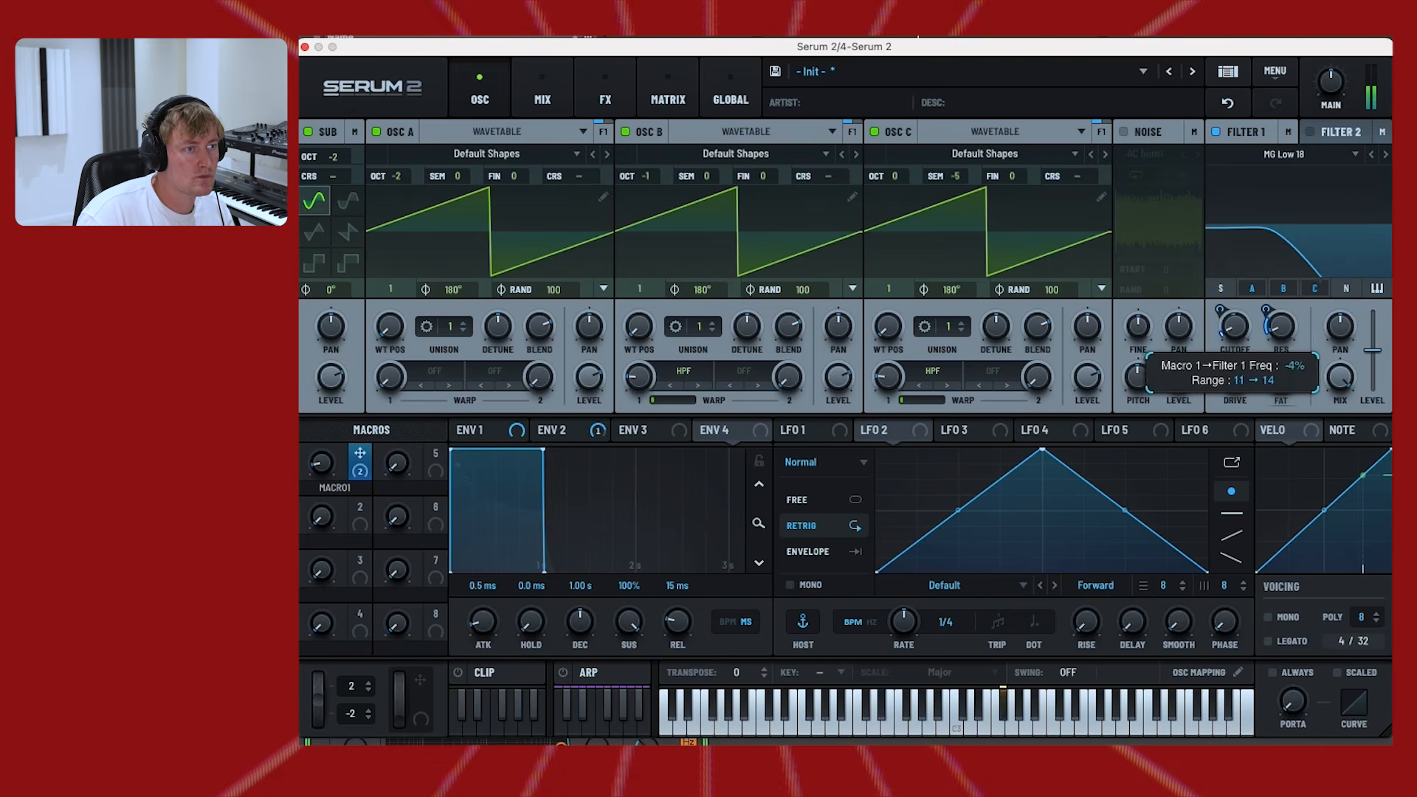
drag(1219, 309, 1220, 291)
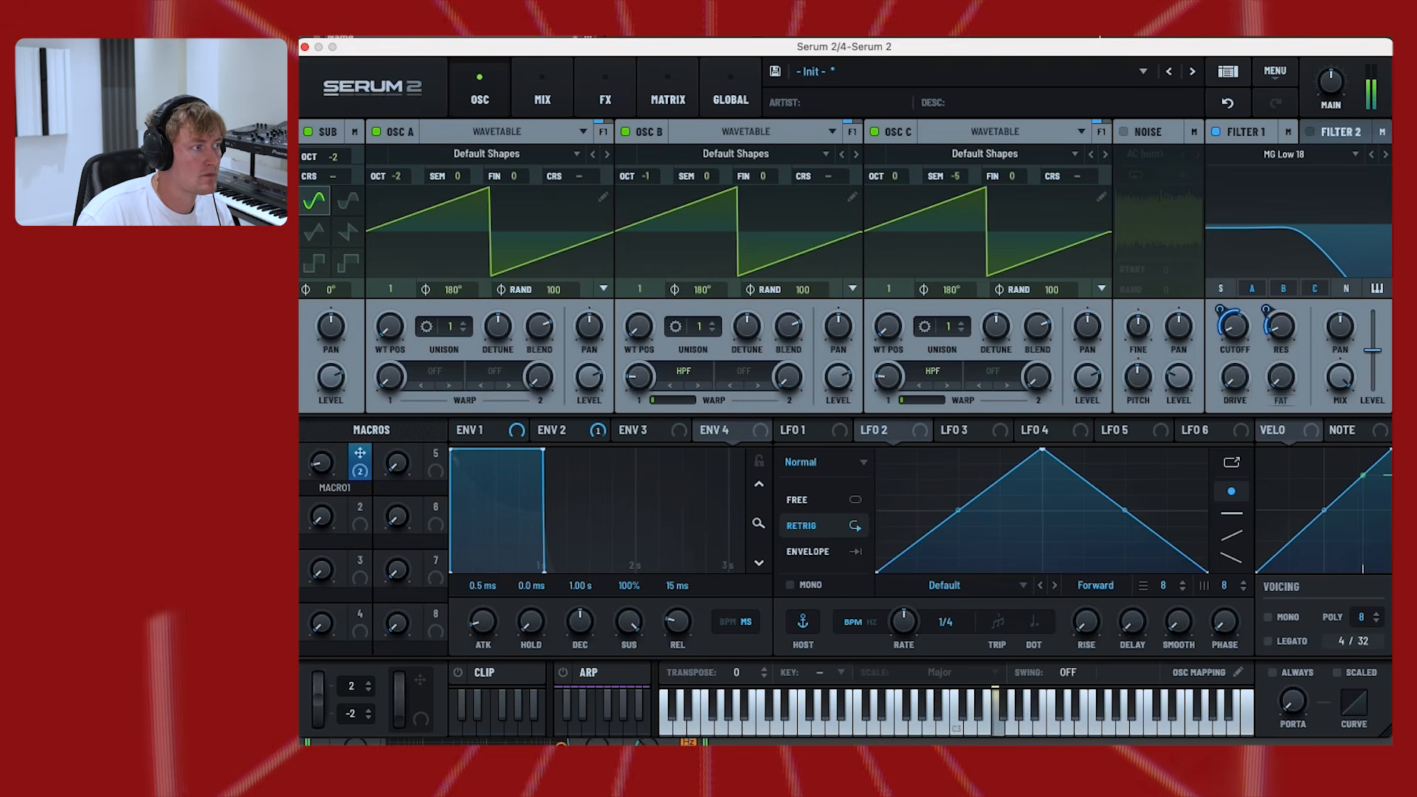
Sweep Macro 1 to about 10 and raise Filter 1's drive to about 12%
mouse_move(321, 463)
drag(321, 463, 320, 446)
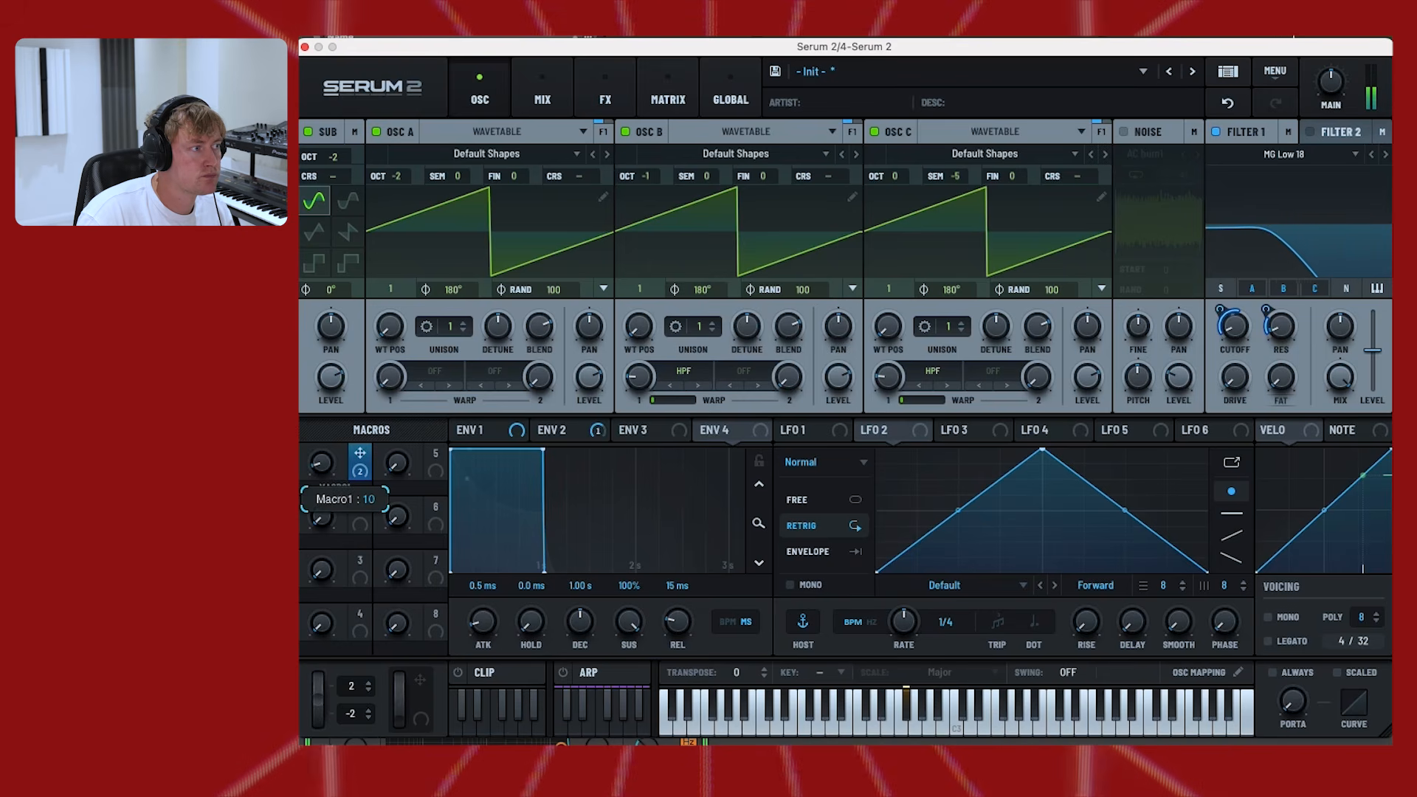
mouse_move(1234, 378)
mouse_down()
mouse_move(1234, 338)
mouse_move(1235, 362)
mouse_up()
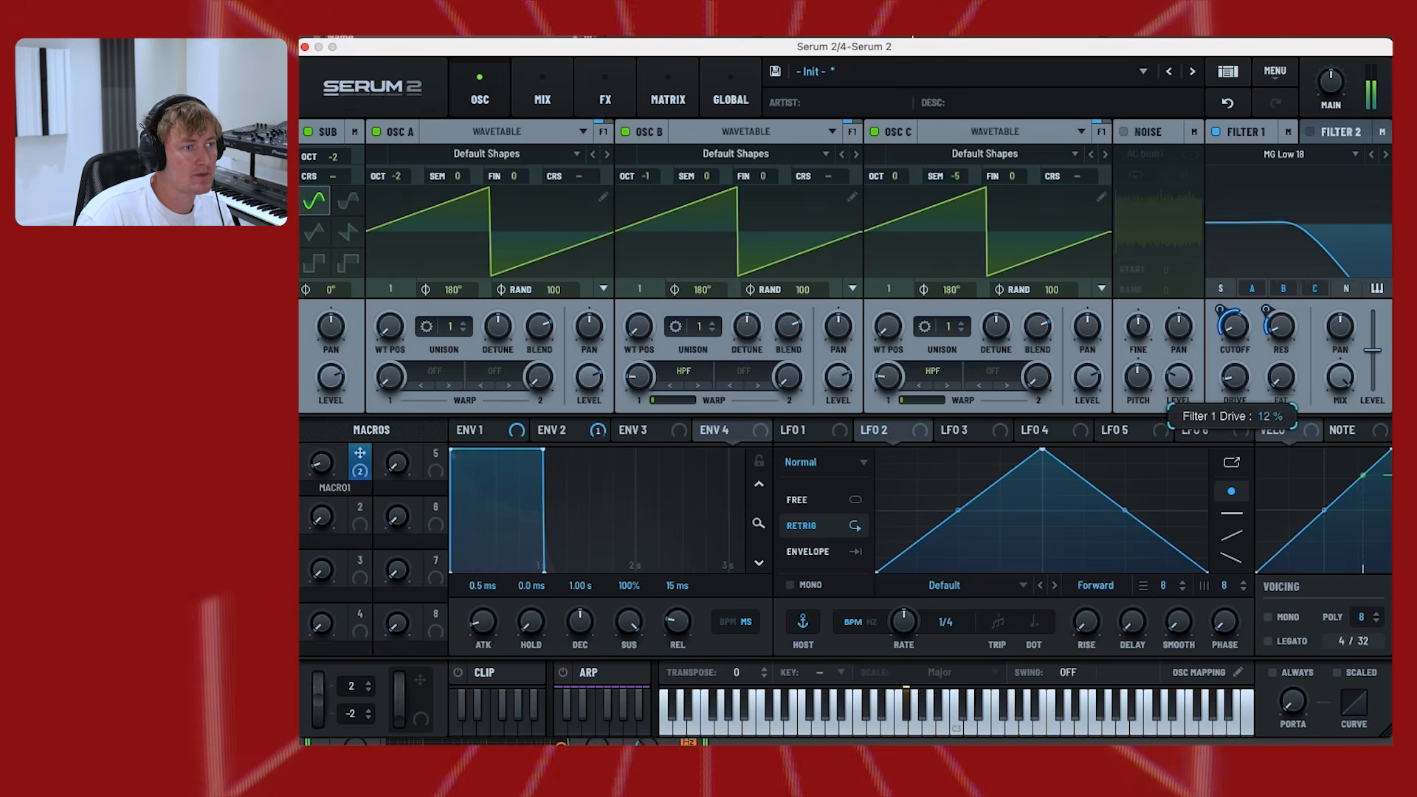
mouse_move(321, 462)
mouse_down()
mouse_move(321, 403)
mouse_move(322, 463)
mouse_up()
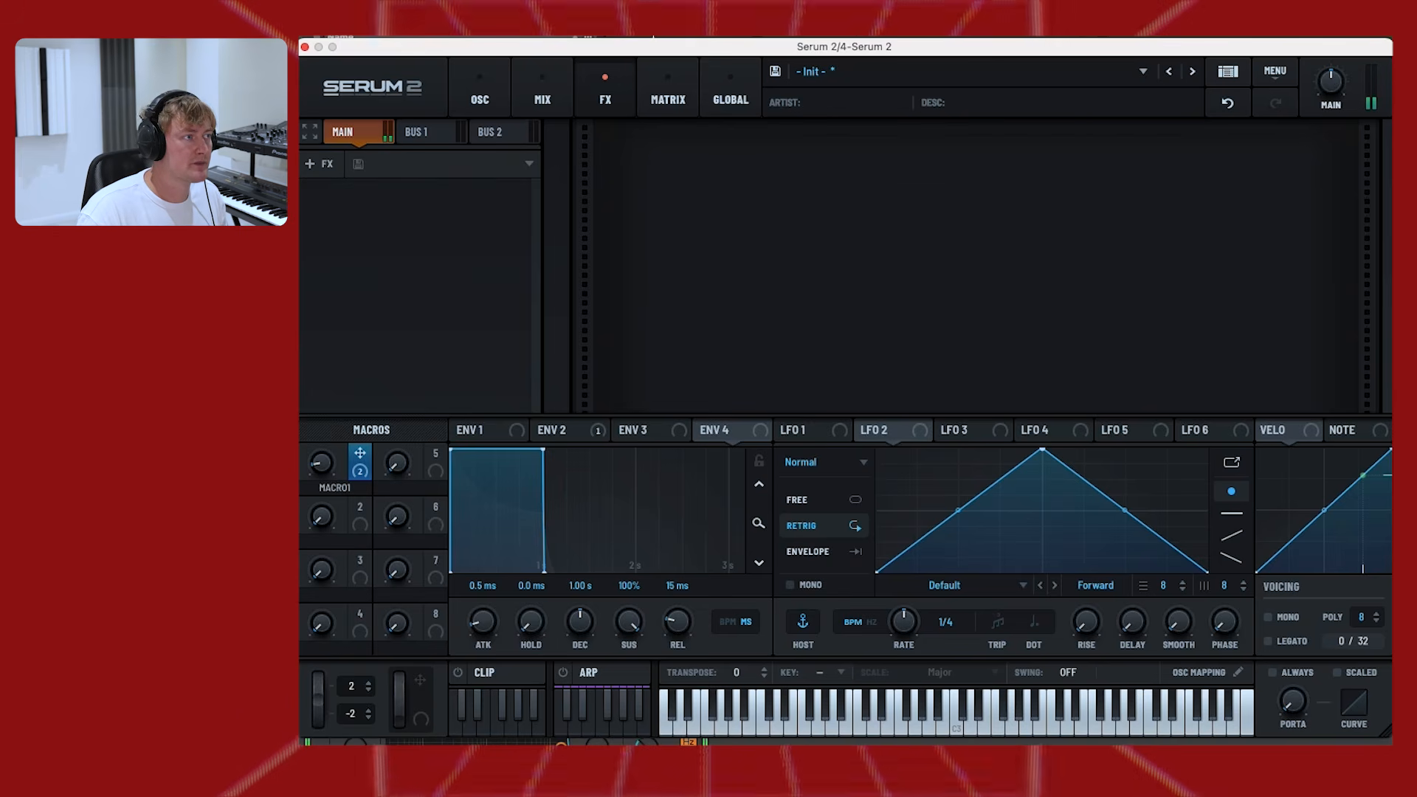
Add a reverb to the main effects chain, switch it to Hall and set its low cut to 33
click(320, 163)
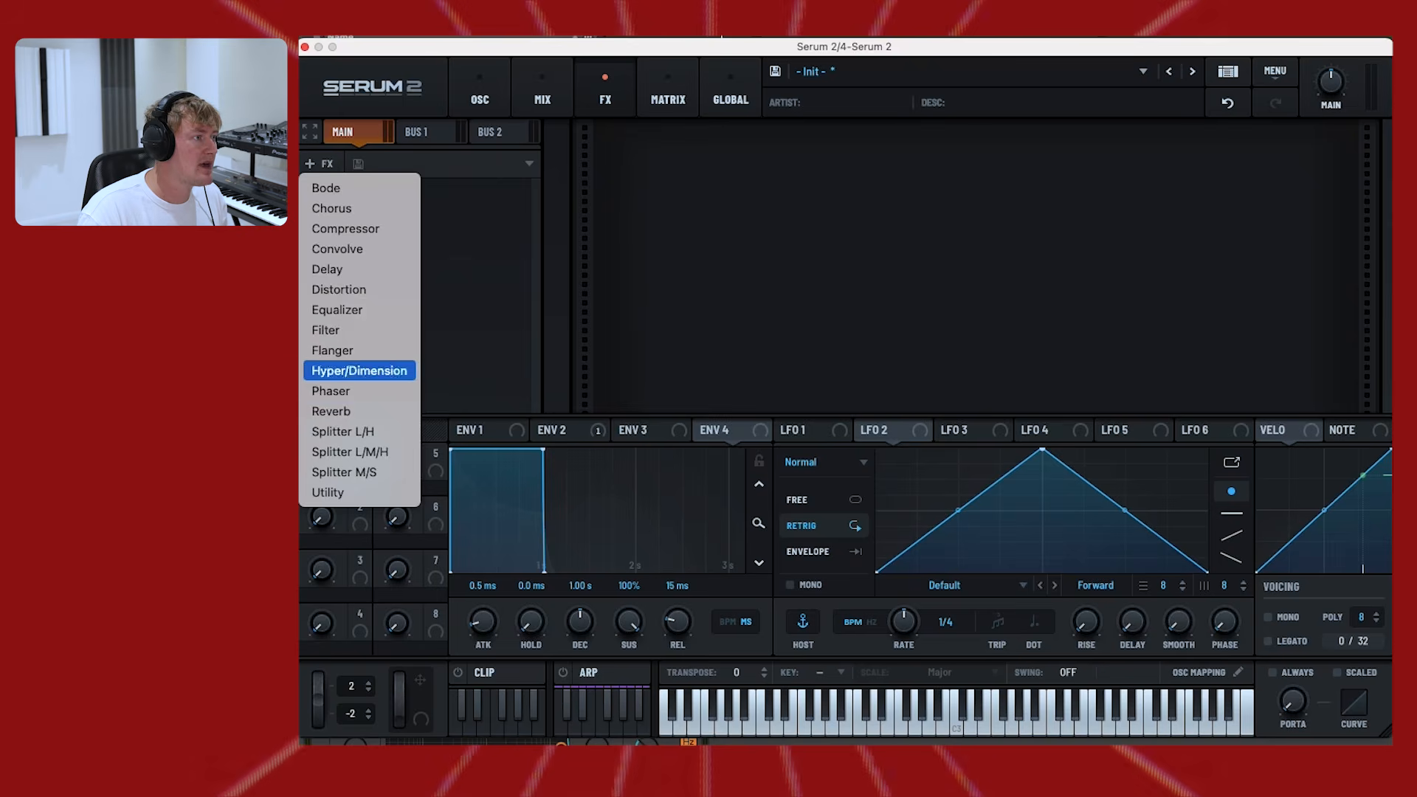
click(331, 411)
click(758, 156)
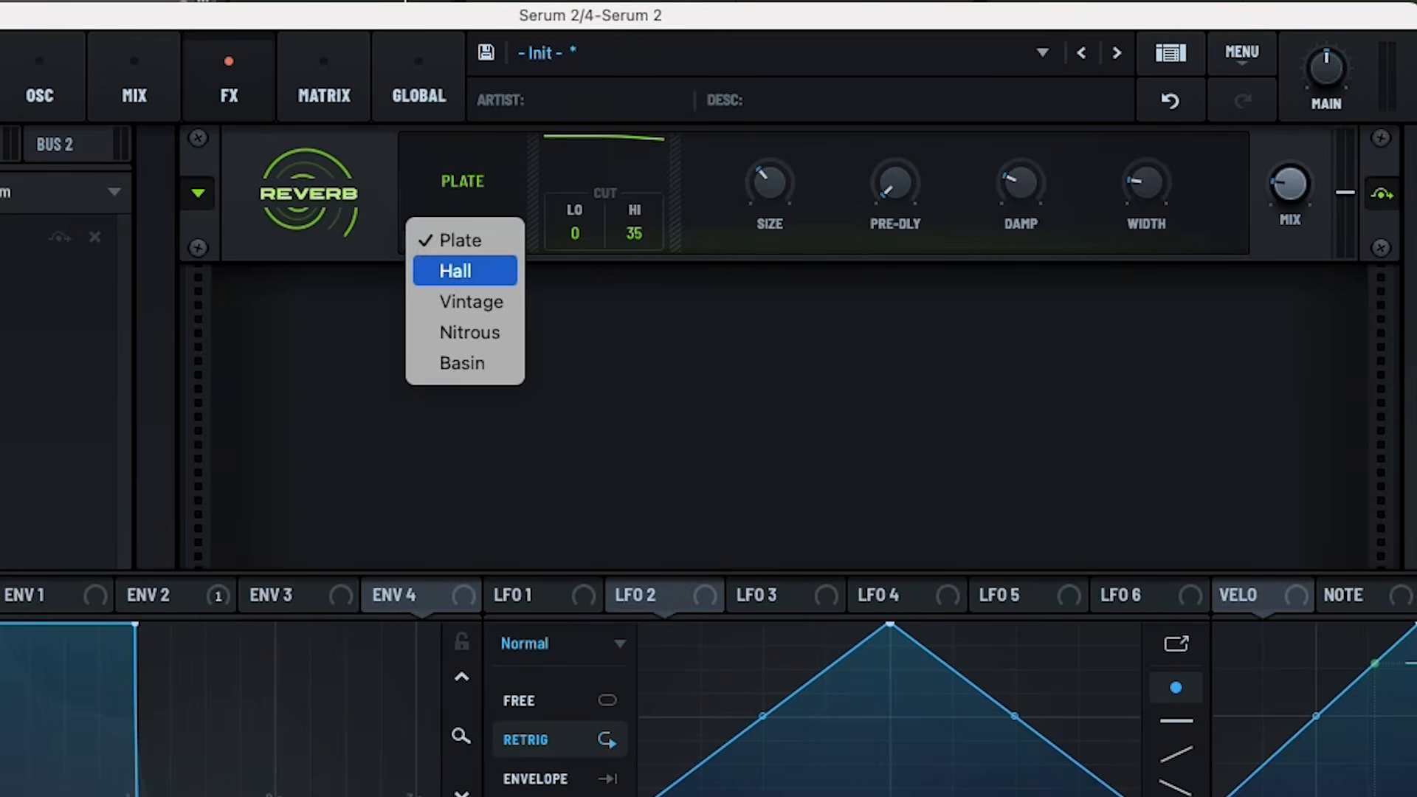
click(456, 271)
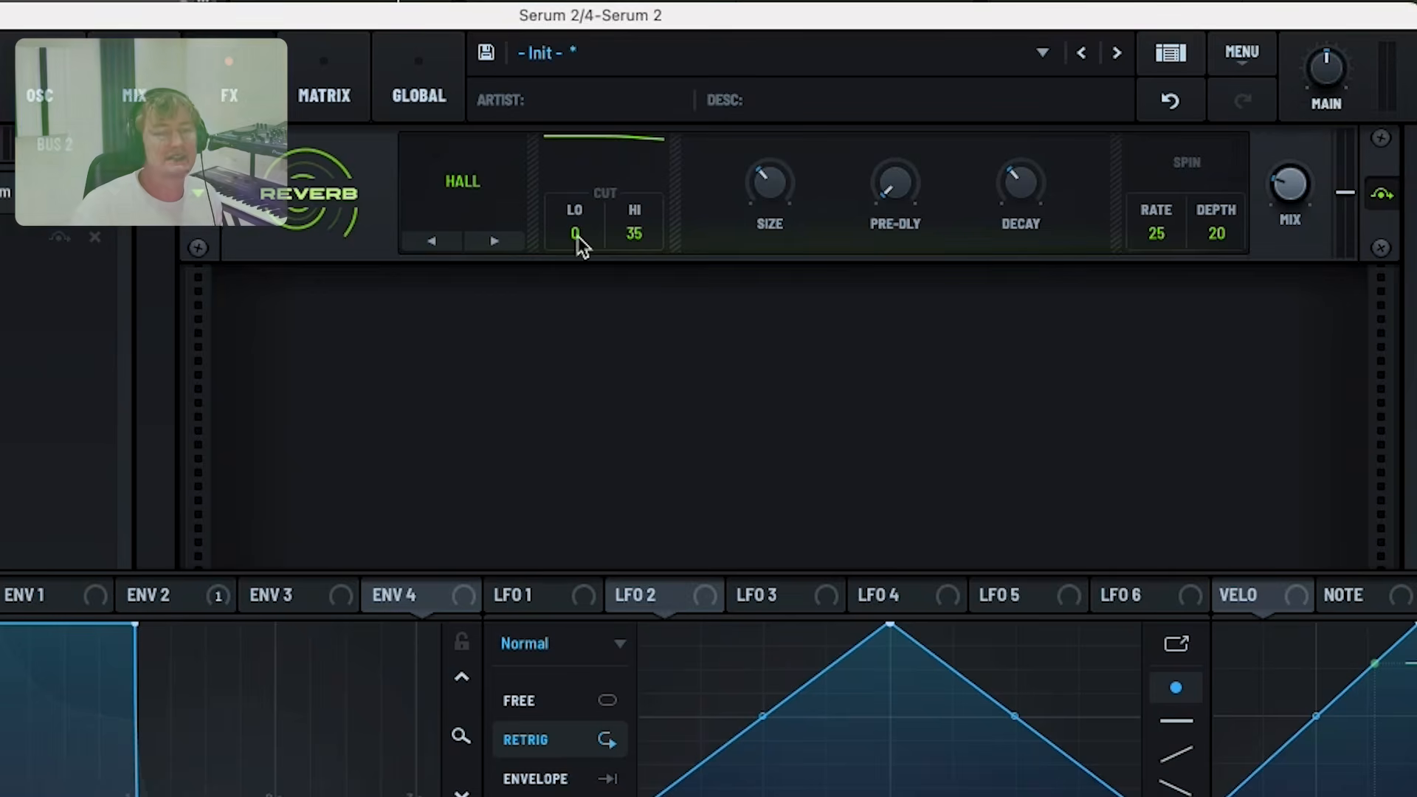
drag(574, 233, 575, 220)
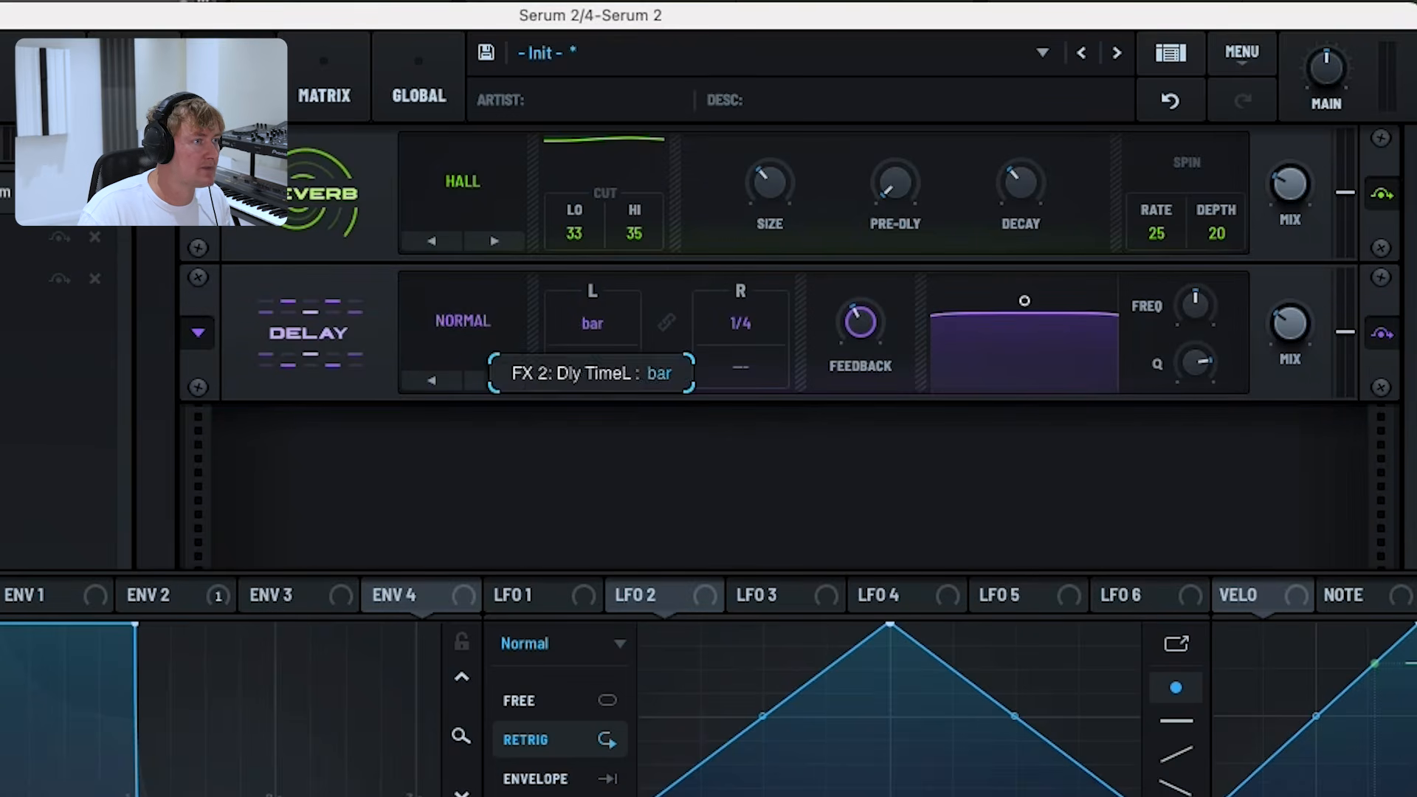
Set the delay to Ping-Pong with 1/8 times on both channels and assign Macro 5 to its mix
click(462, 321)
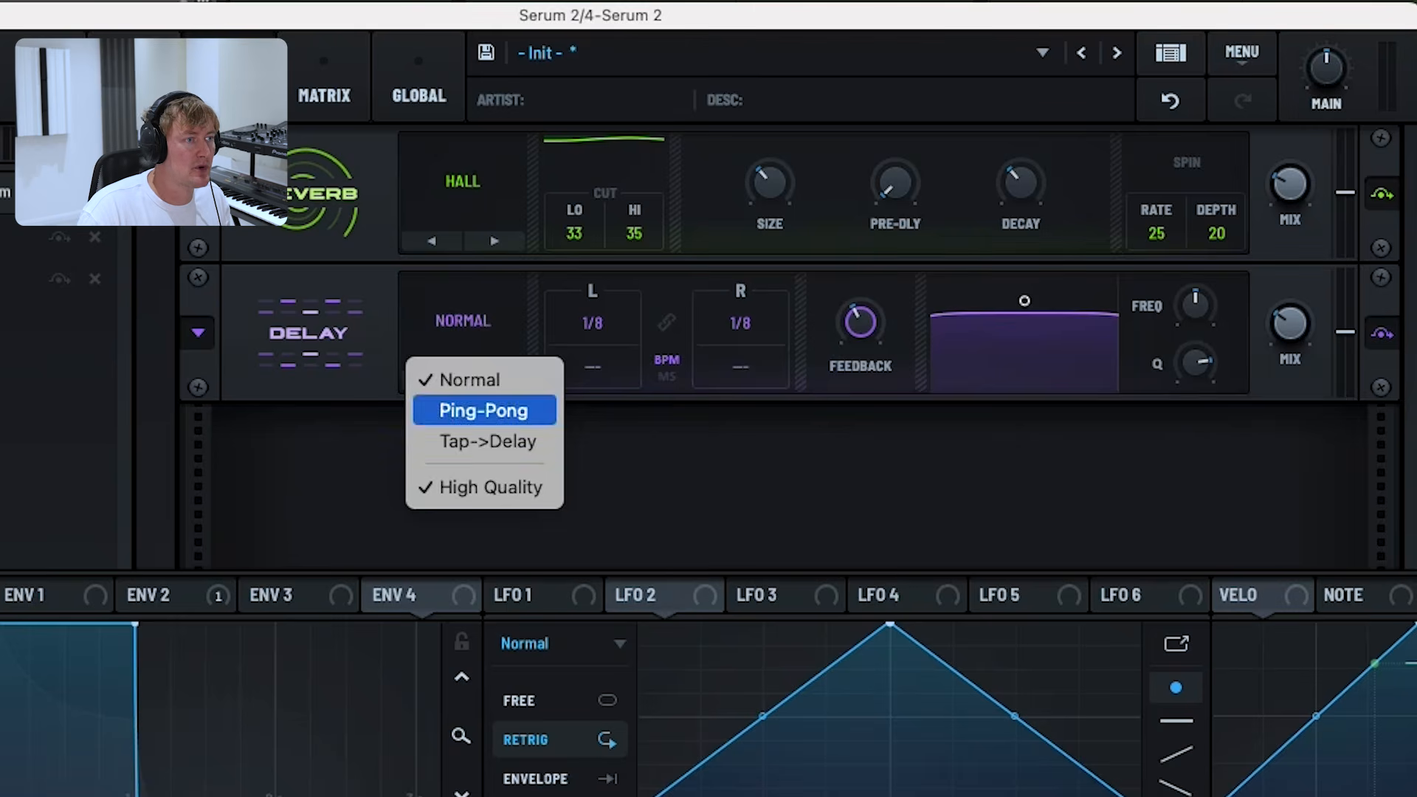
click(483, 410)
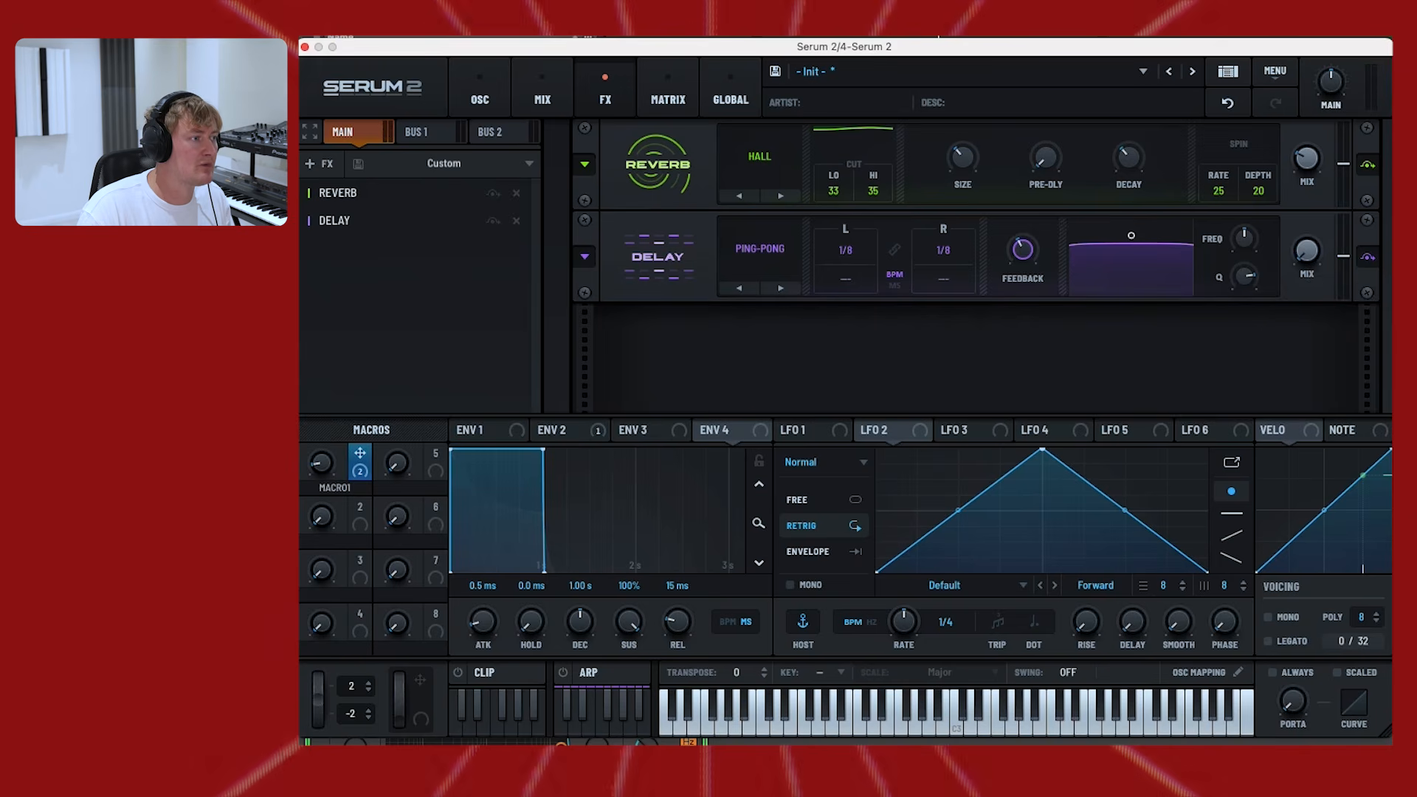
drag(436, 461, 1291, 238)
Rename Macro 5 to "delay" and Macro 1 to "filter"
double_click(409, 487)
text(delay)
key(Return)
double_click(335, 487)
text(filter)
key(Return)
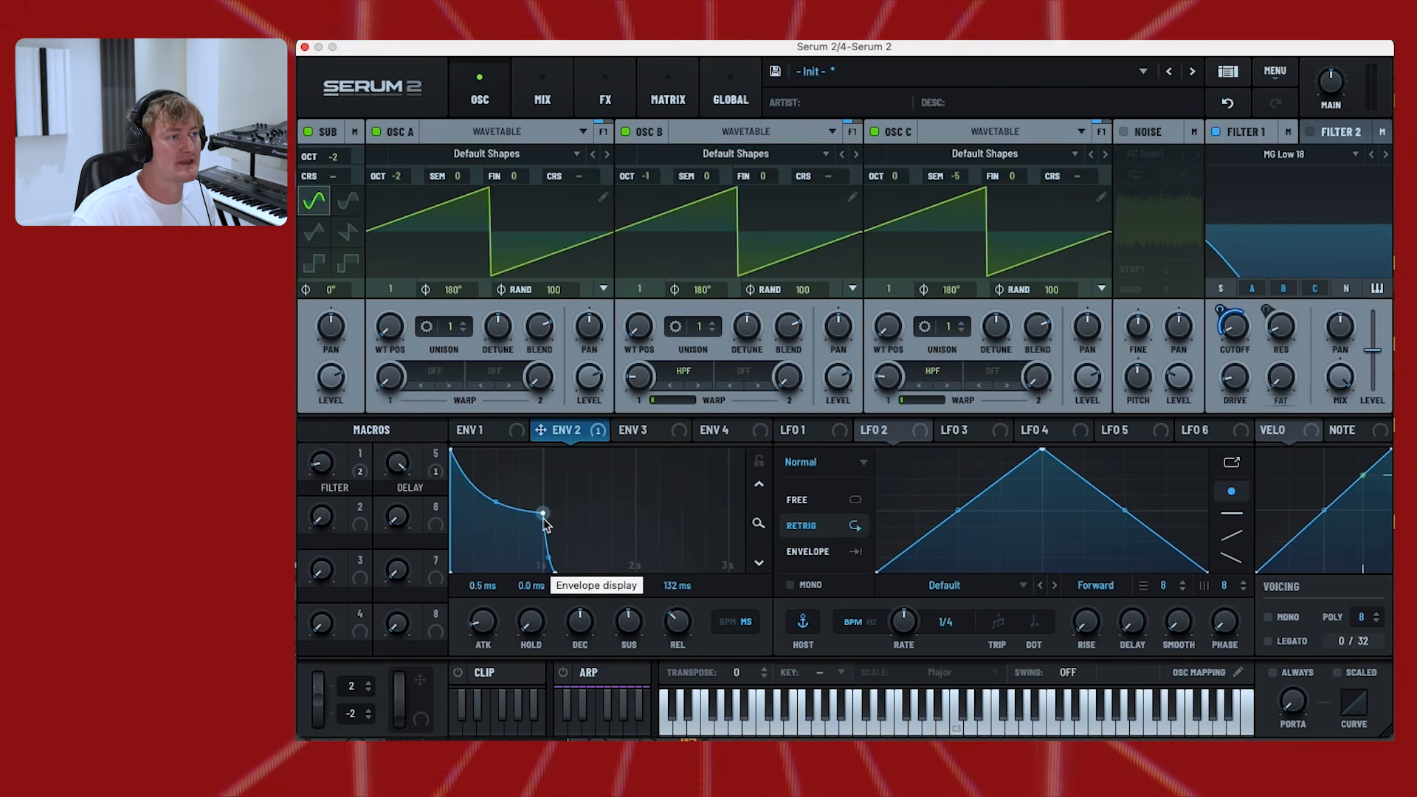
Lower Envelope 2's sustain to zero with a decay of about 1.03 s
drag(544, 516, 532, 568)
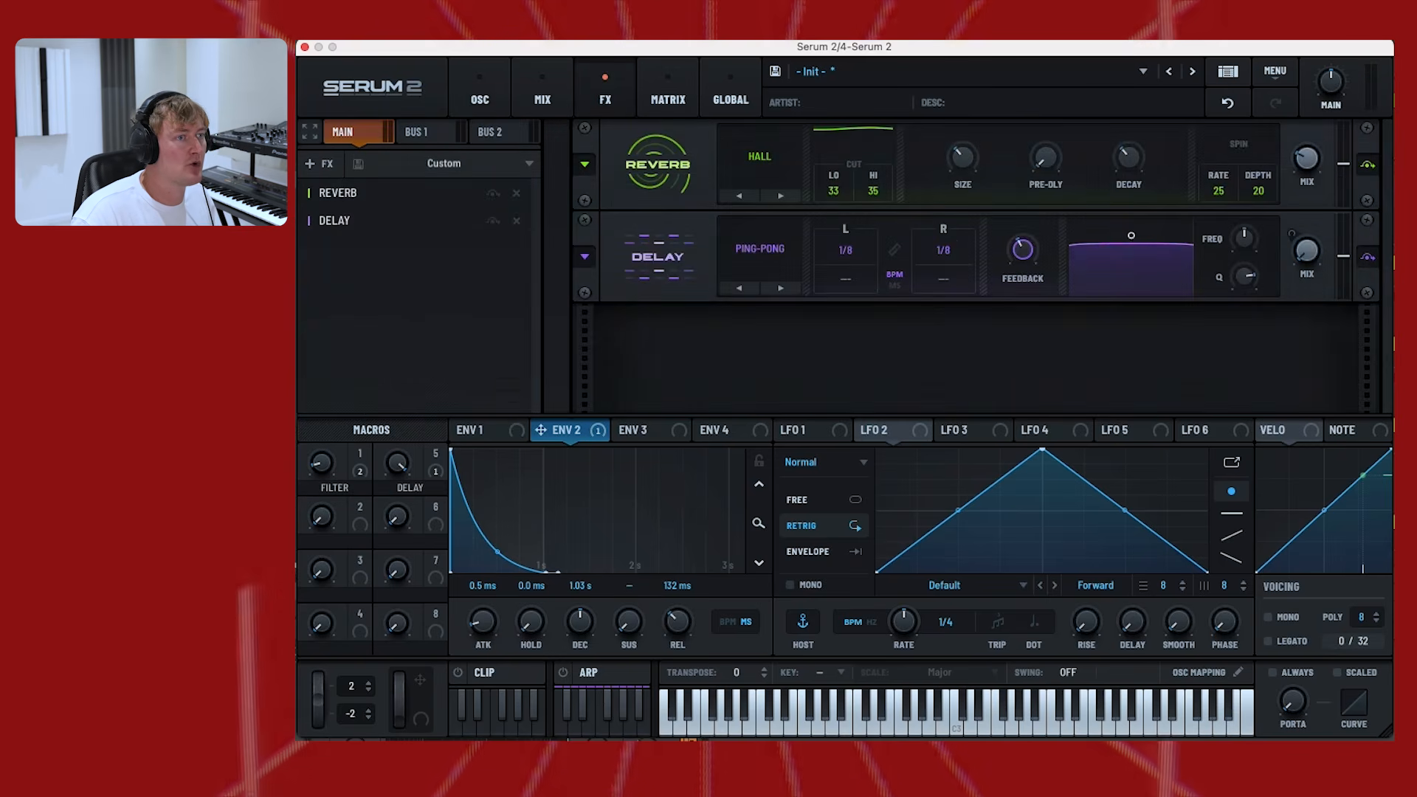
click(776, 162)
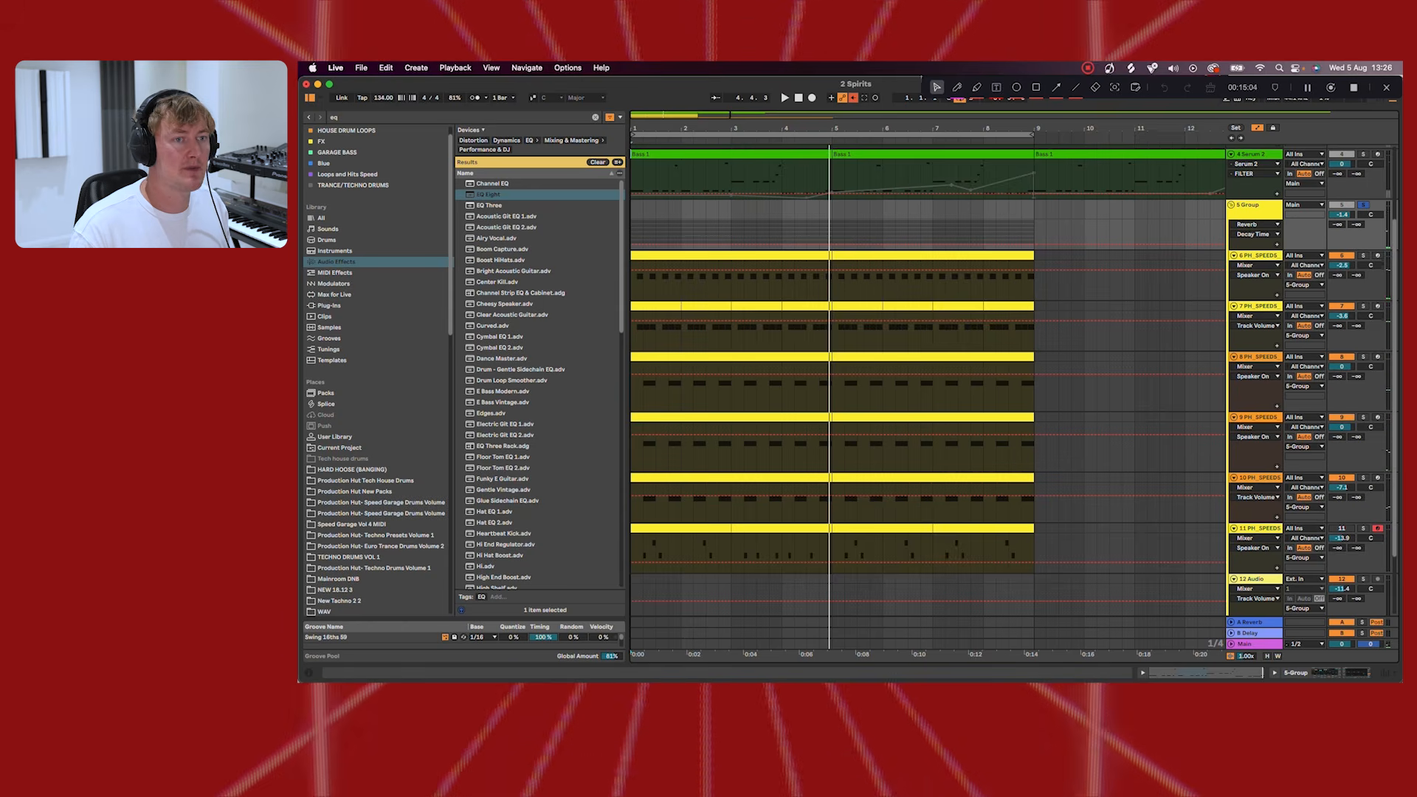
Solo the PH_SPEEDS hat track in the Ableton Live arrangement, open its sample device and play it back
click(1363, 255)
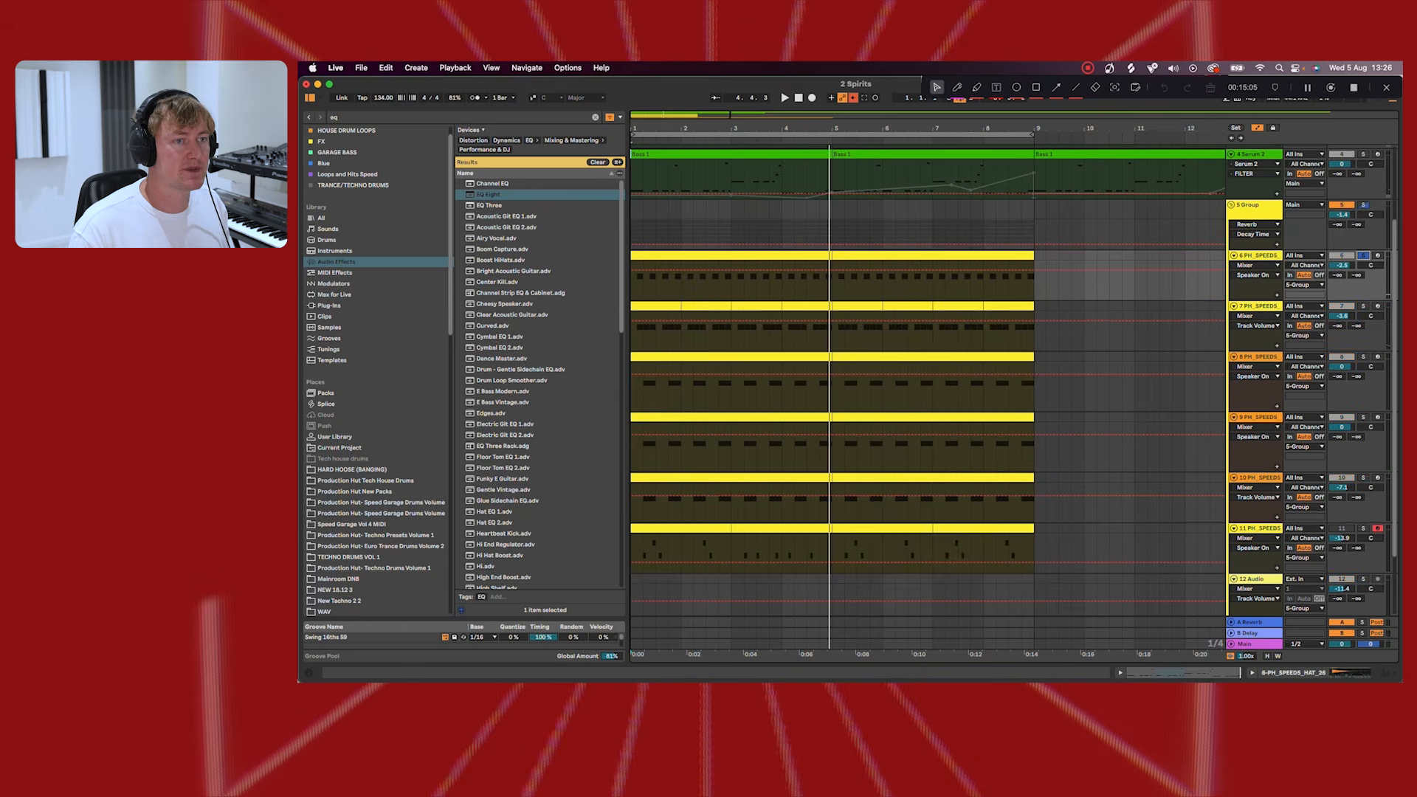
double_click(1258, 255)
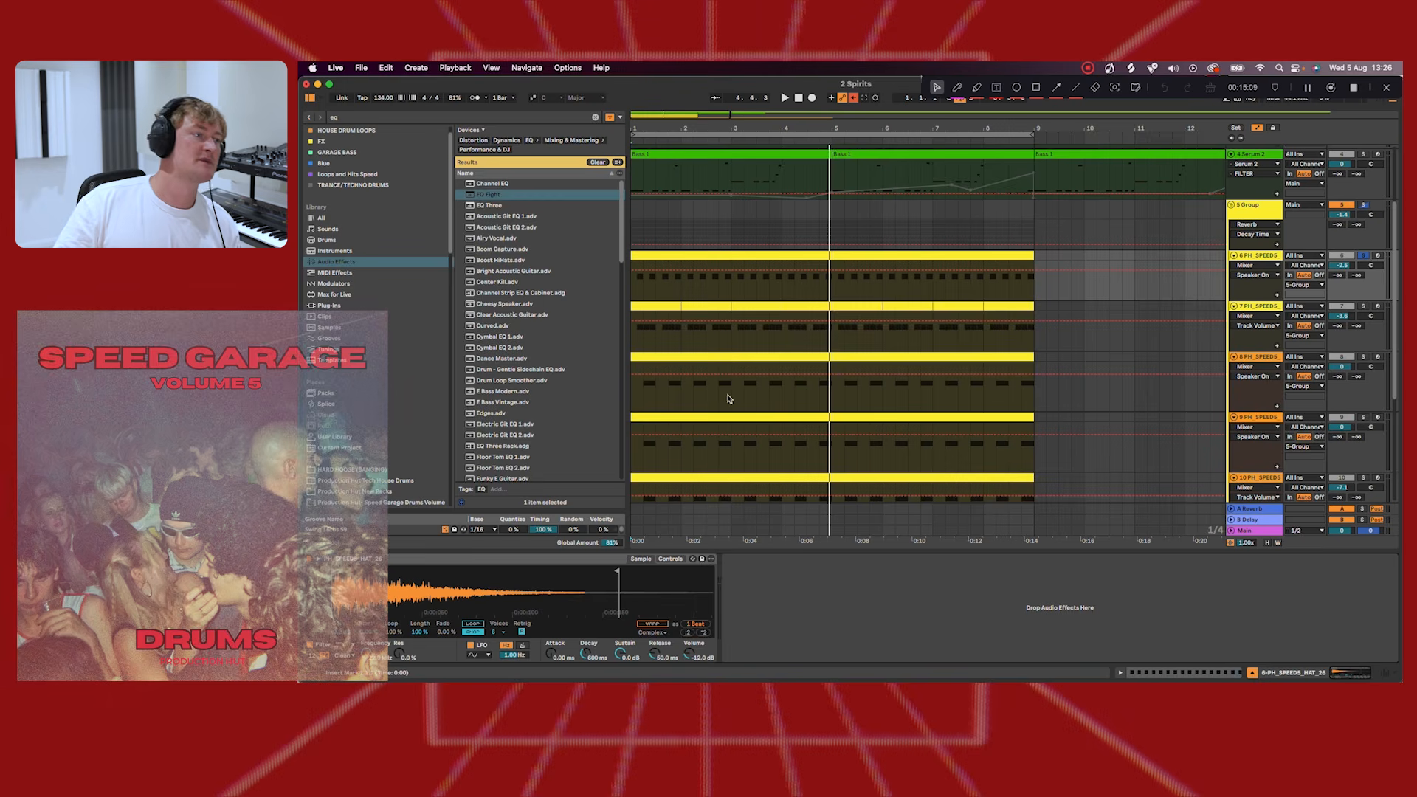
key(space)
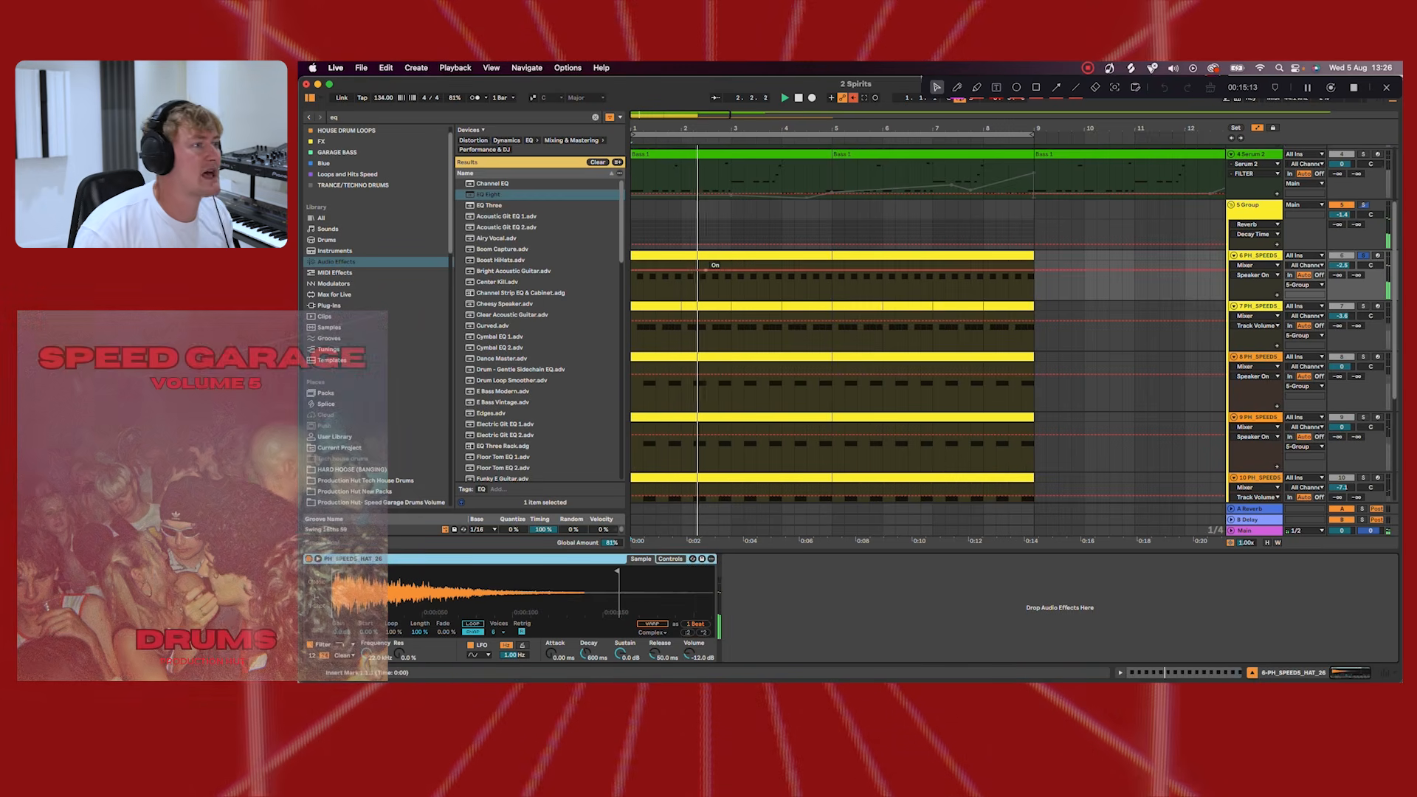
Move all notes of the PH_SPEEDS hat clip an eighth note earlier onto the beat, play them, and shift them back to the offbeat
double_click(825, 273)
drag(483, 470, 1391, 540)
key(space)
key(Left)
key(Left)
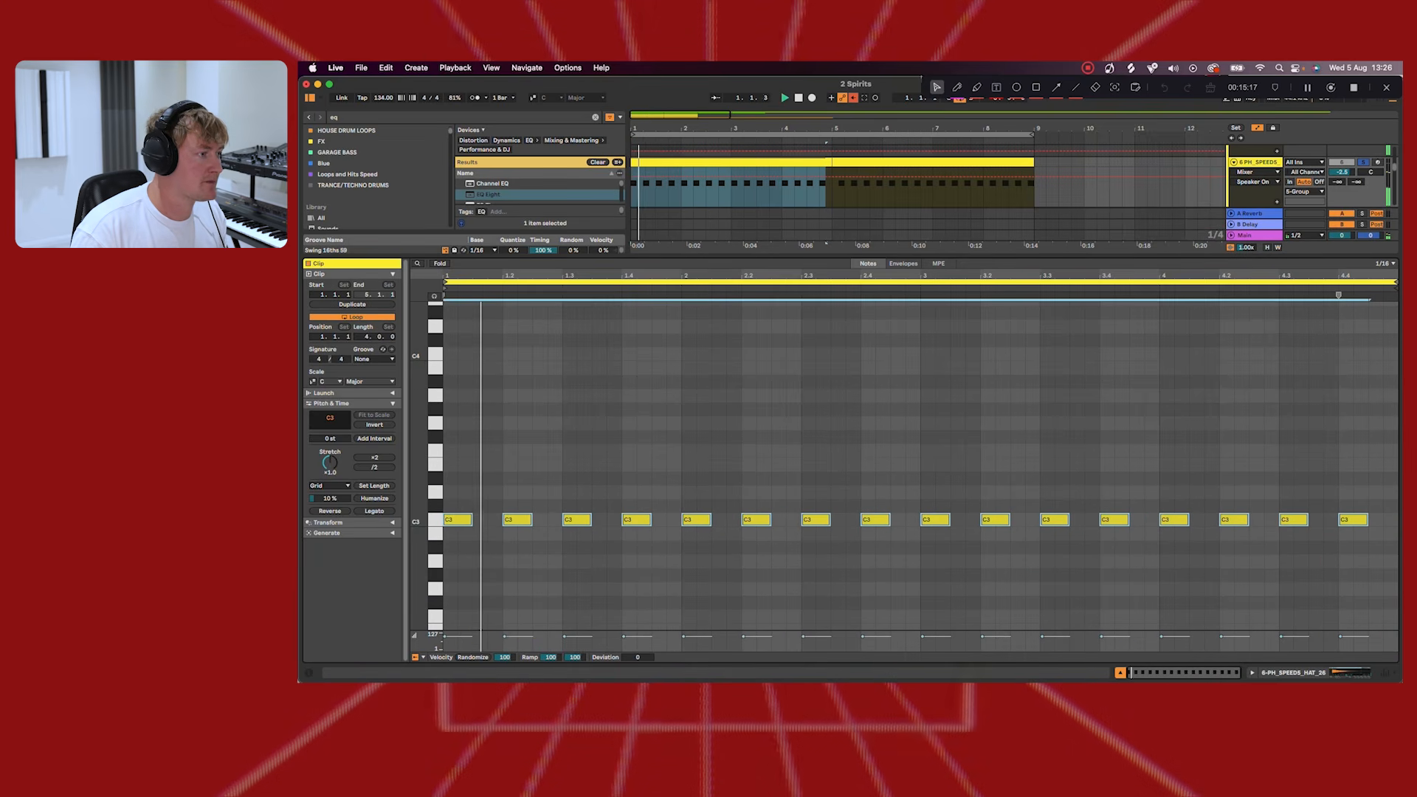
key(Right)
key(Right)
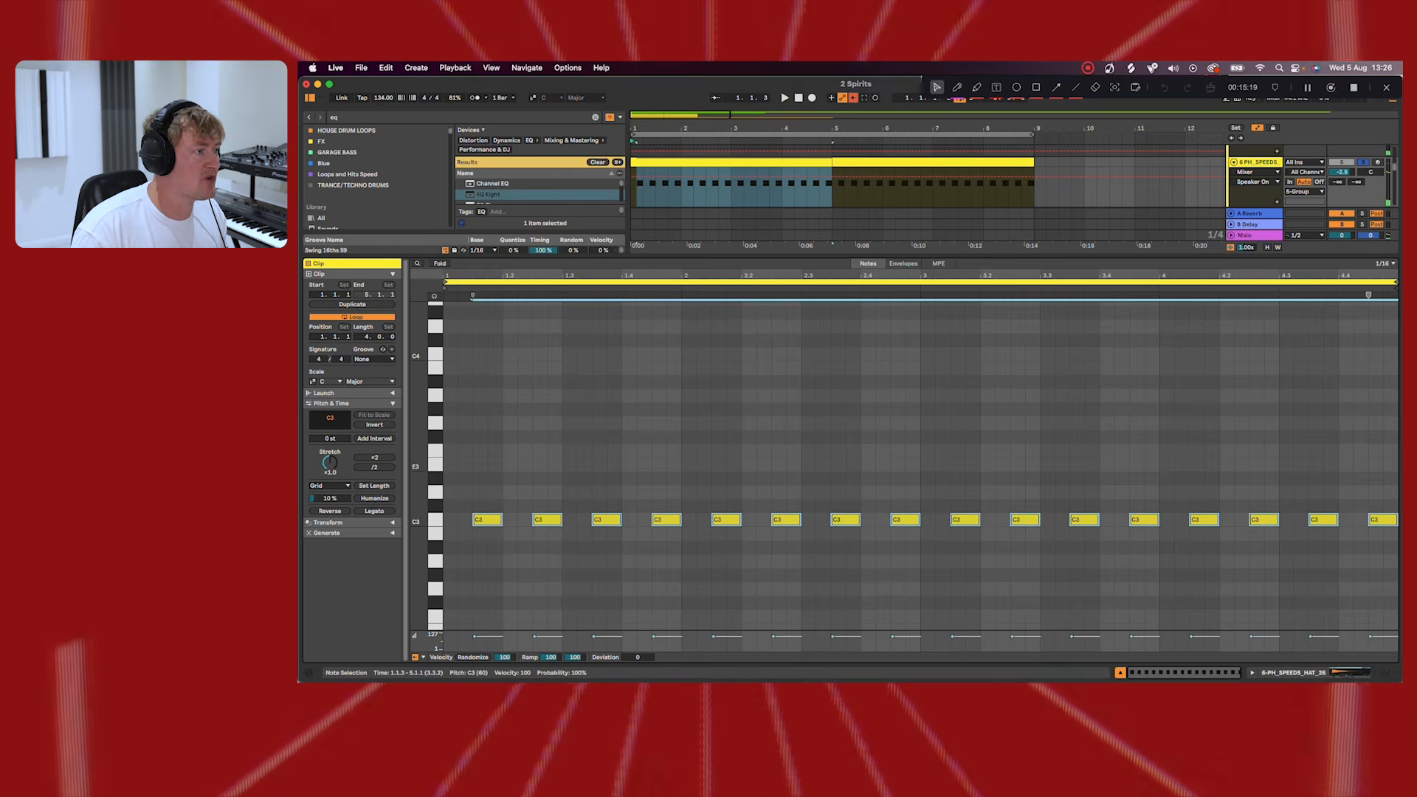
key(super+alt+l)
scroll(928, 399, up, 2)
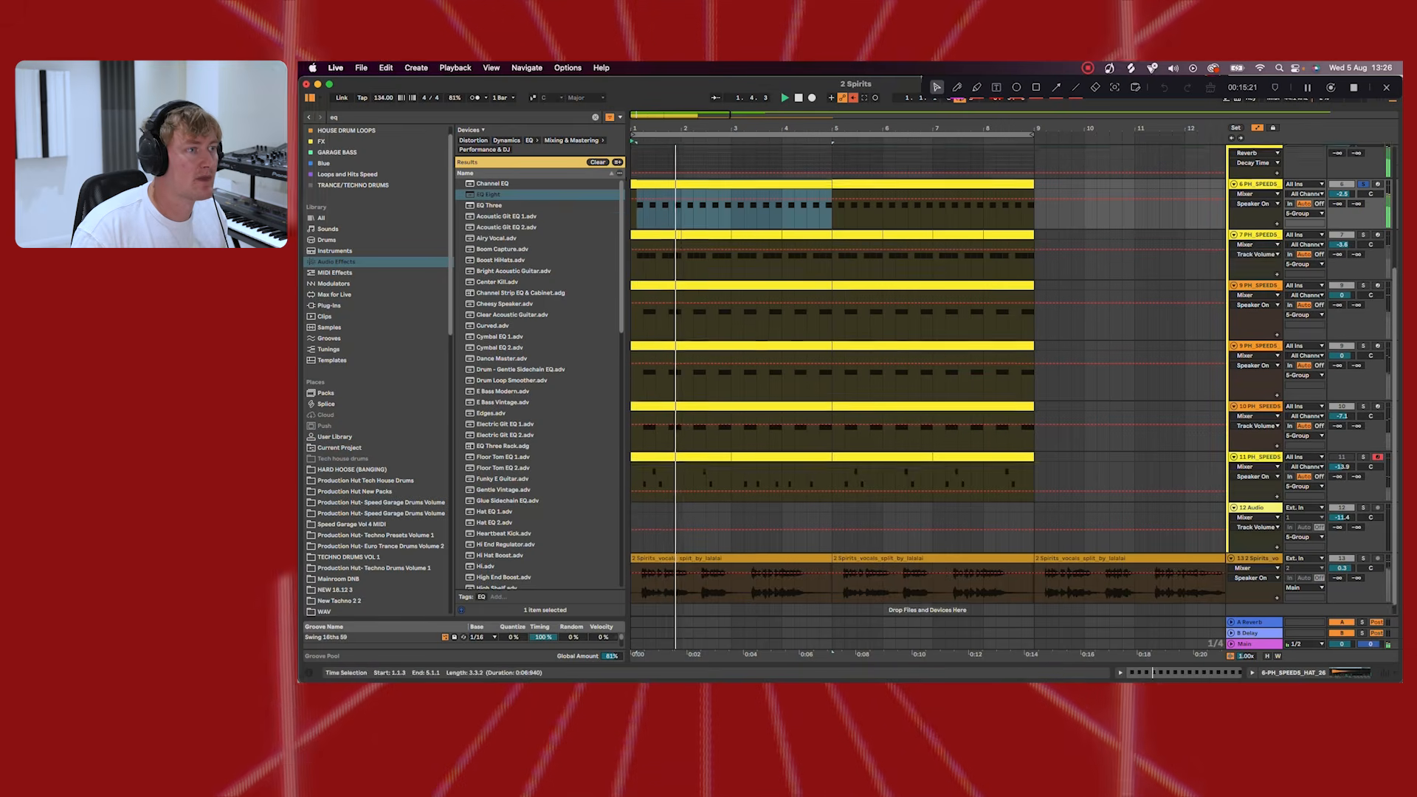
Add the PH_SPEEDS closed hat track to the solo, stop playback and open its clip's notes
super+click(1363, 256)
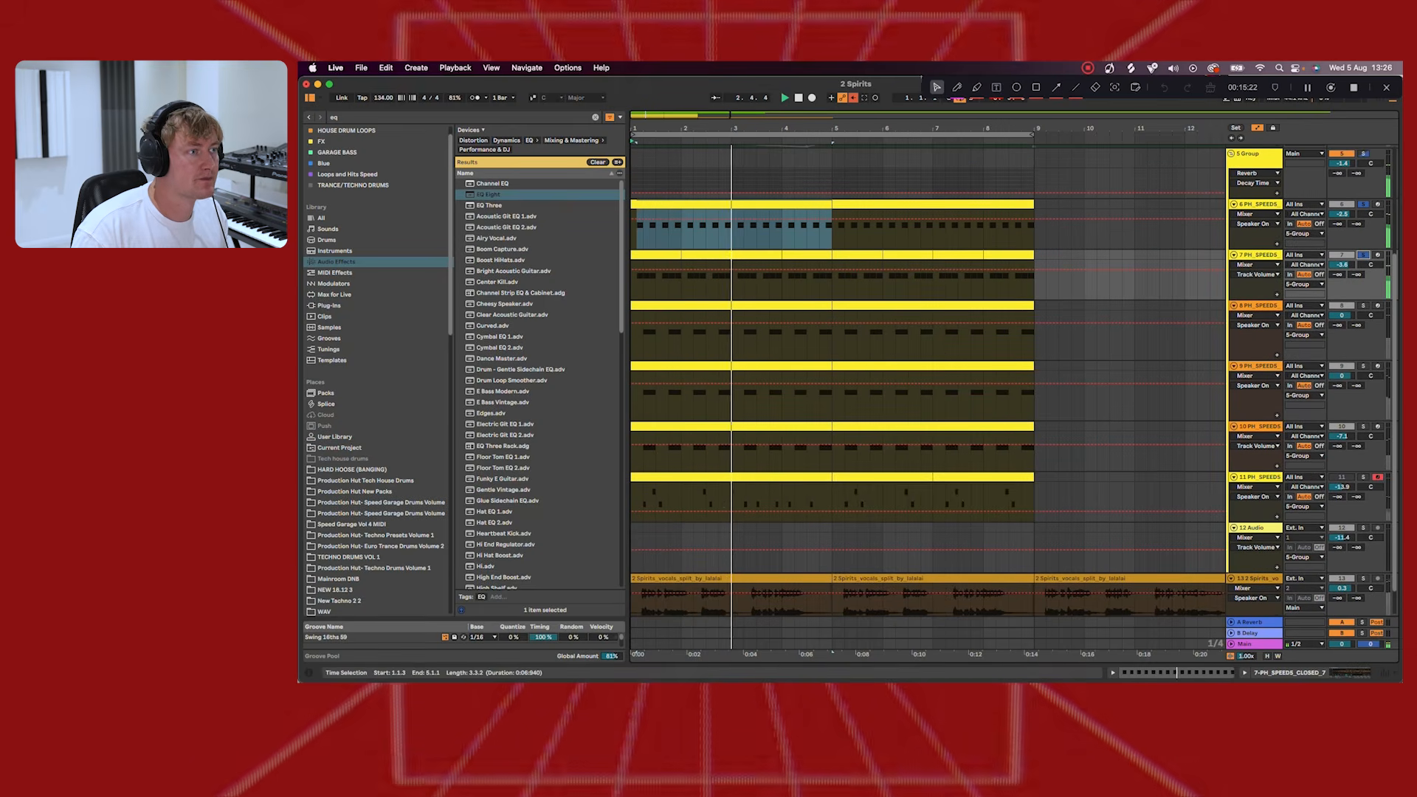
key(space)
key(super+alt+l)
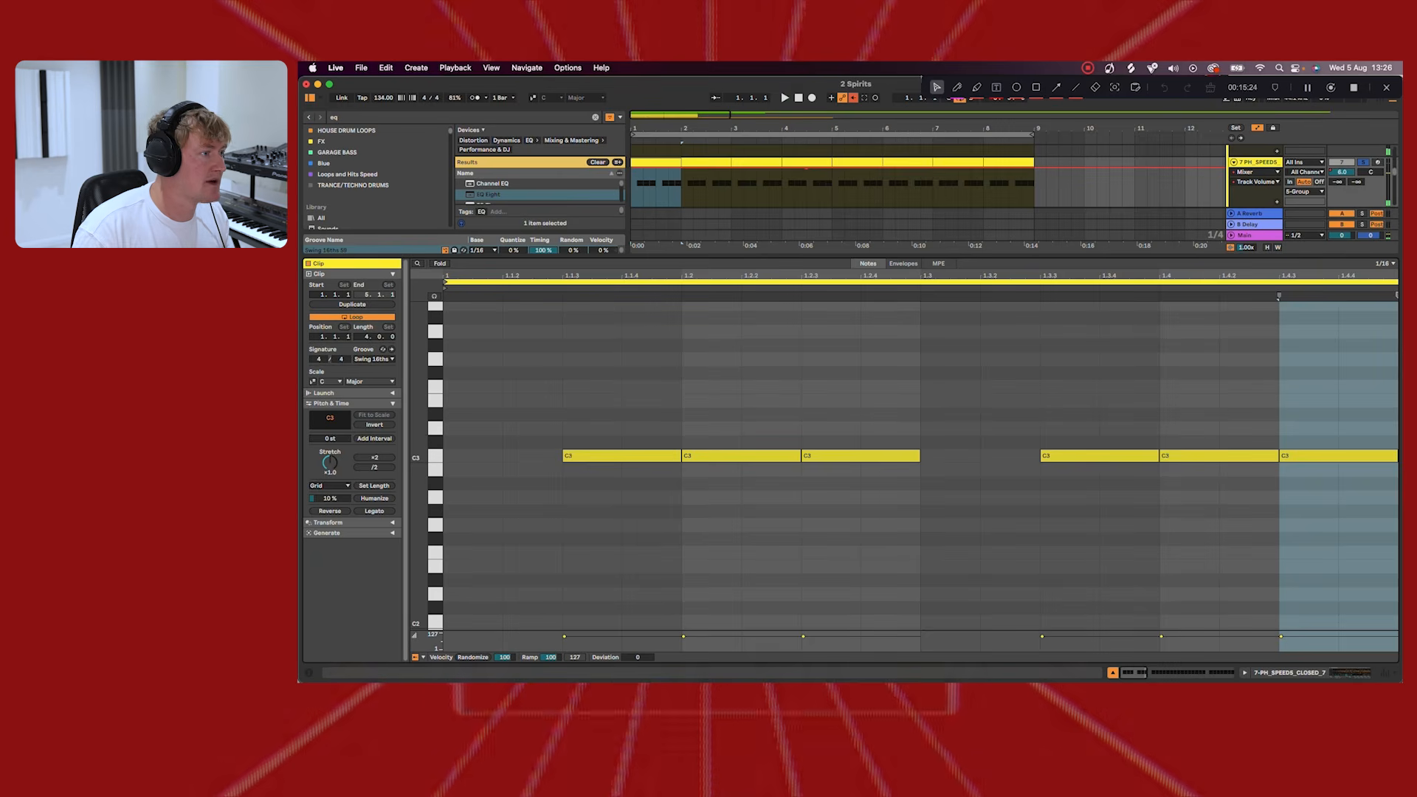
Try an extra C3 note on the first beat of the closed hat clip, then play the pattern without it and close the note view
double_click(487, 456)
scroll(487, 456, down, 3)
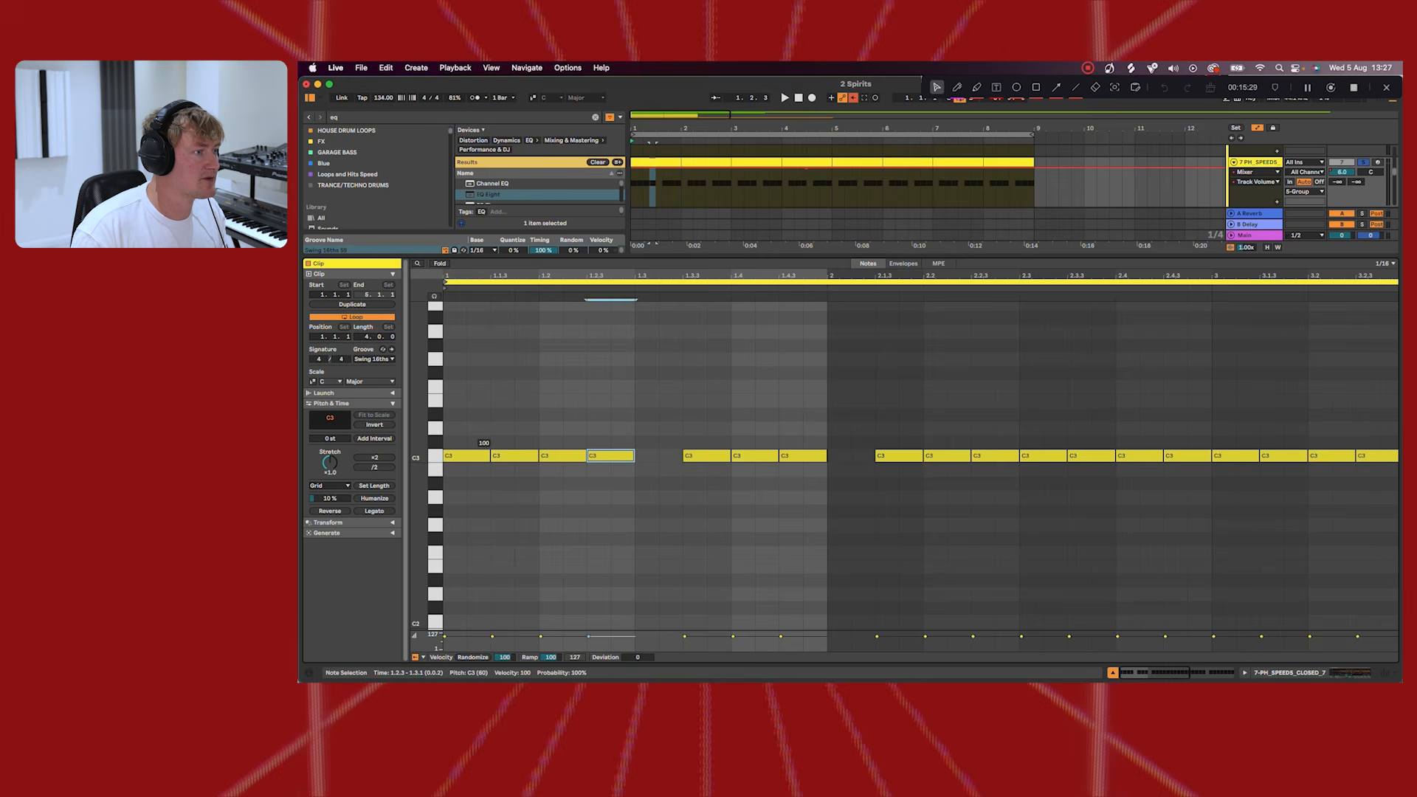
key(Left)
key(Left)
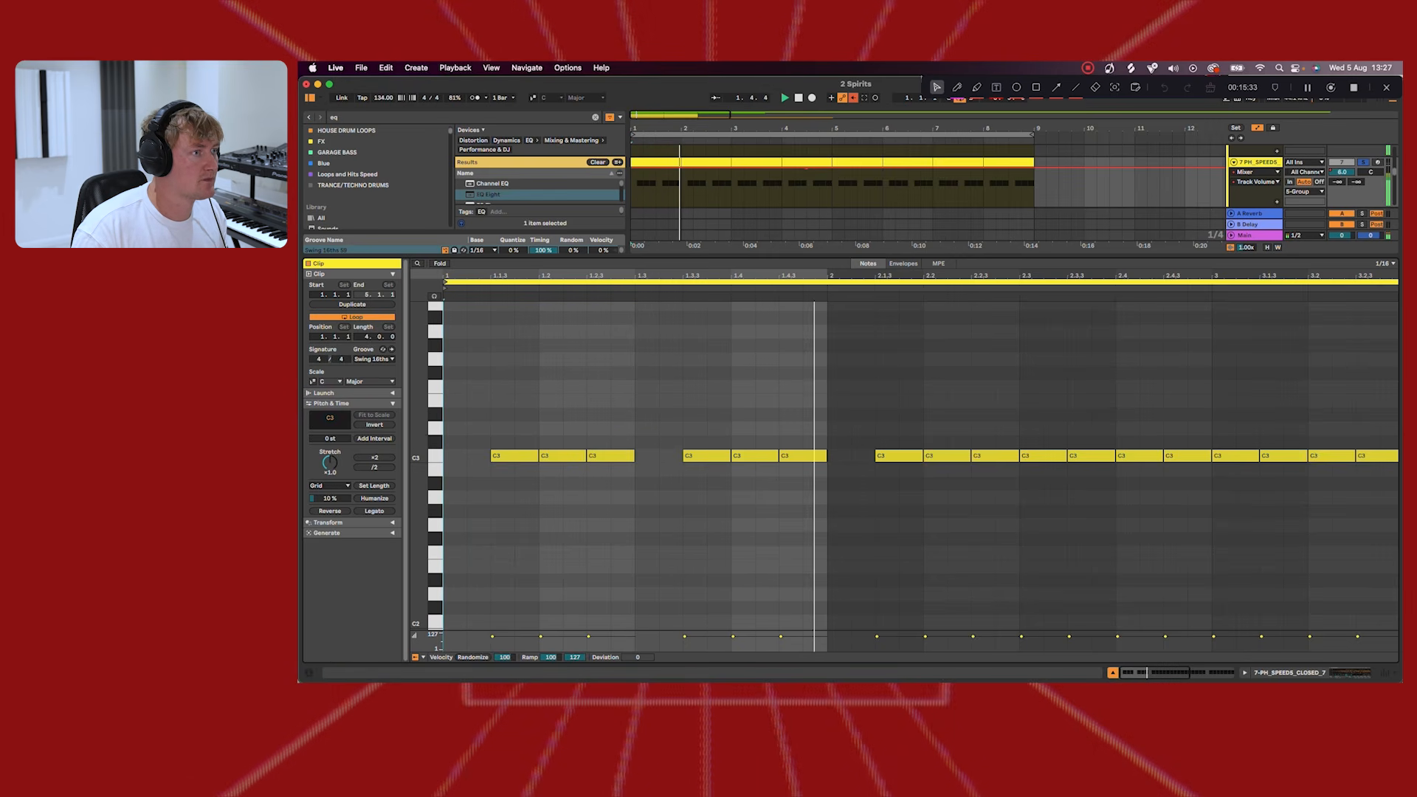
key(alt+super+l)
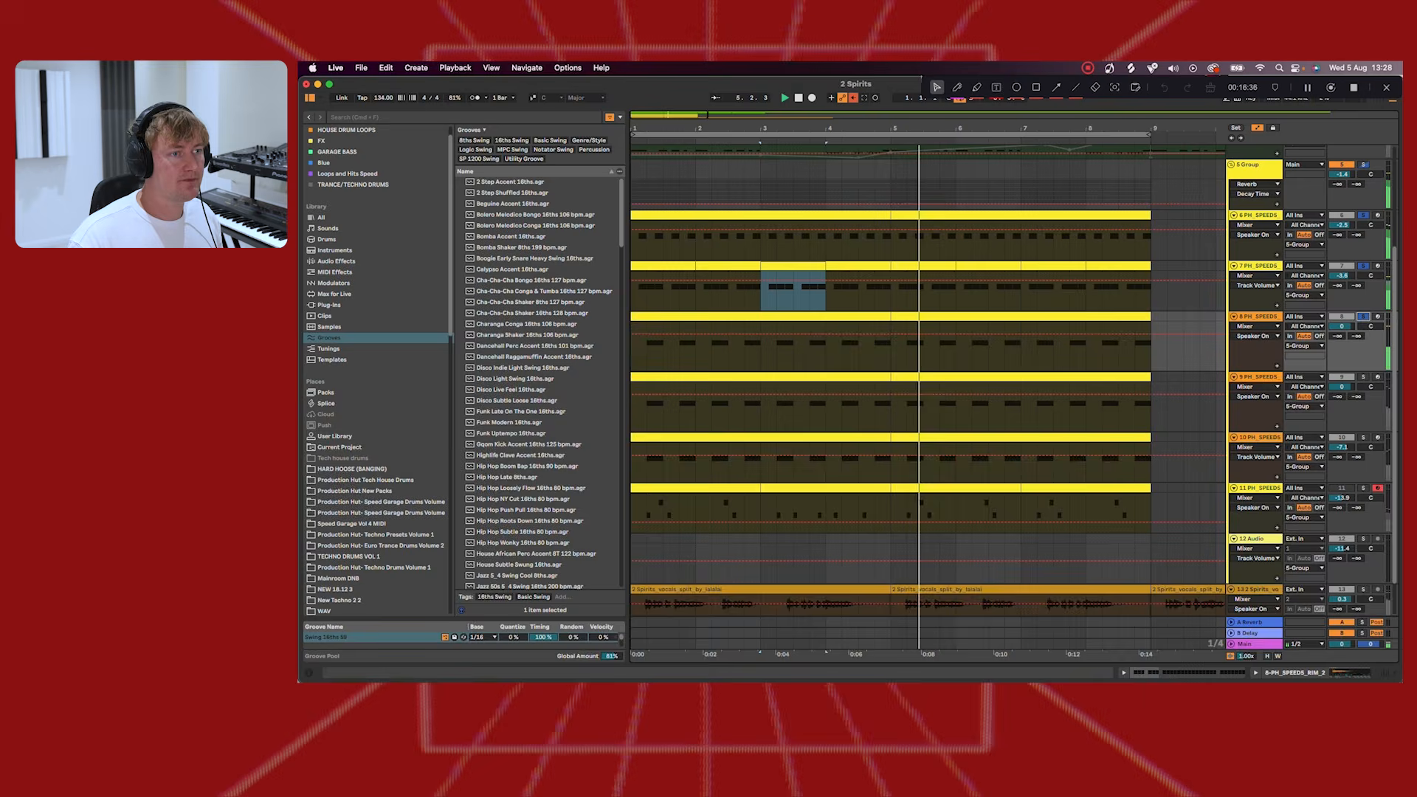
Open the rim sample device on track 8, then solo the second rim track on track 9
double_click(959, 316)
key(shift+Tab)
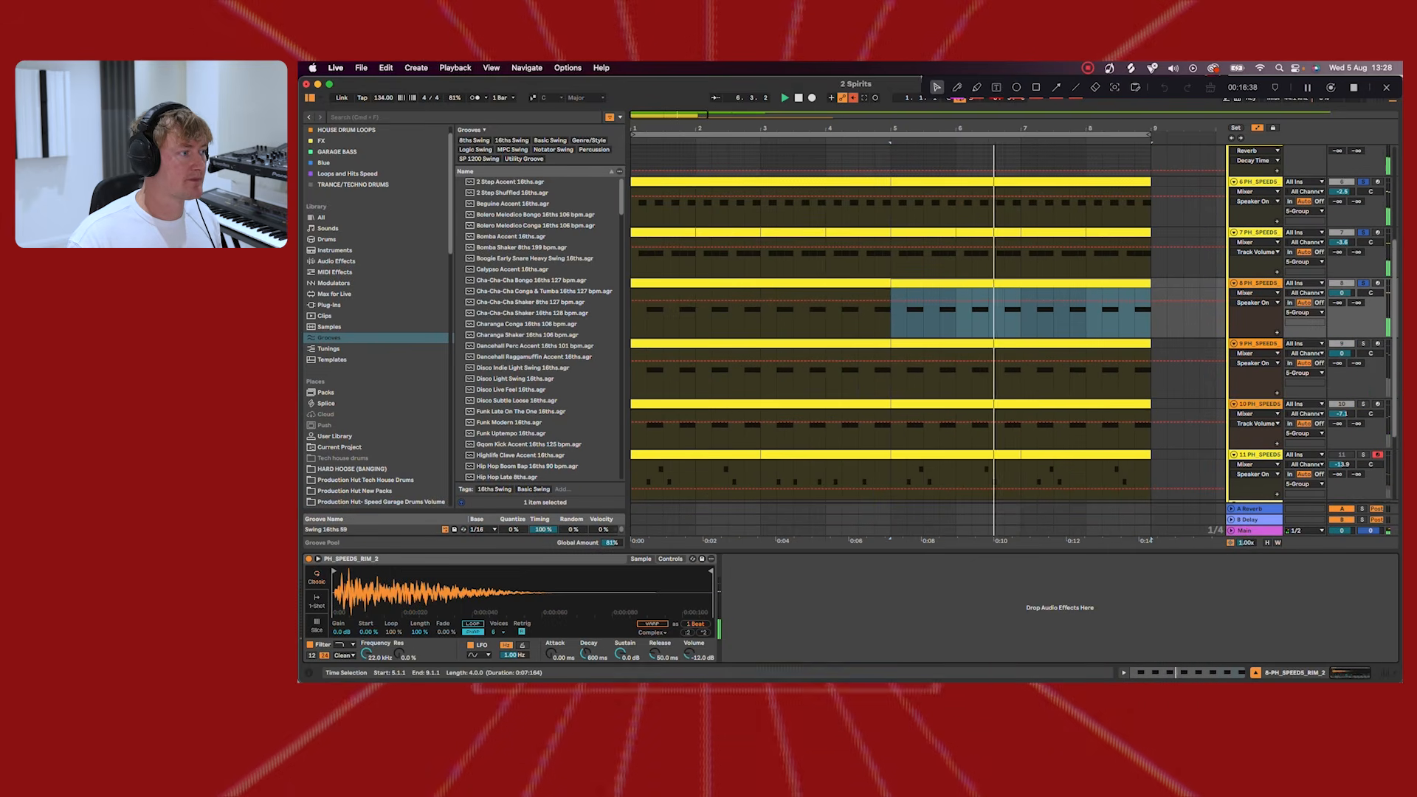
scroll(929, 317, down, 1)
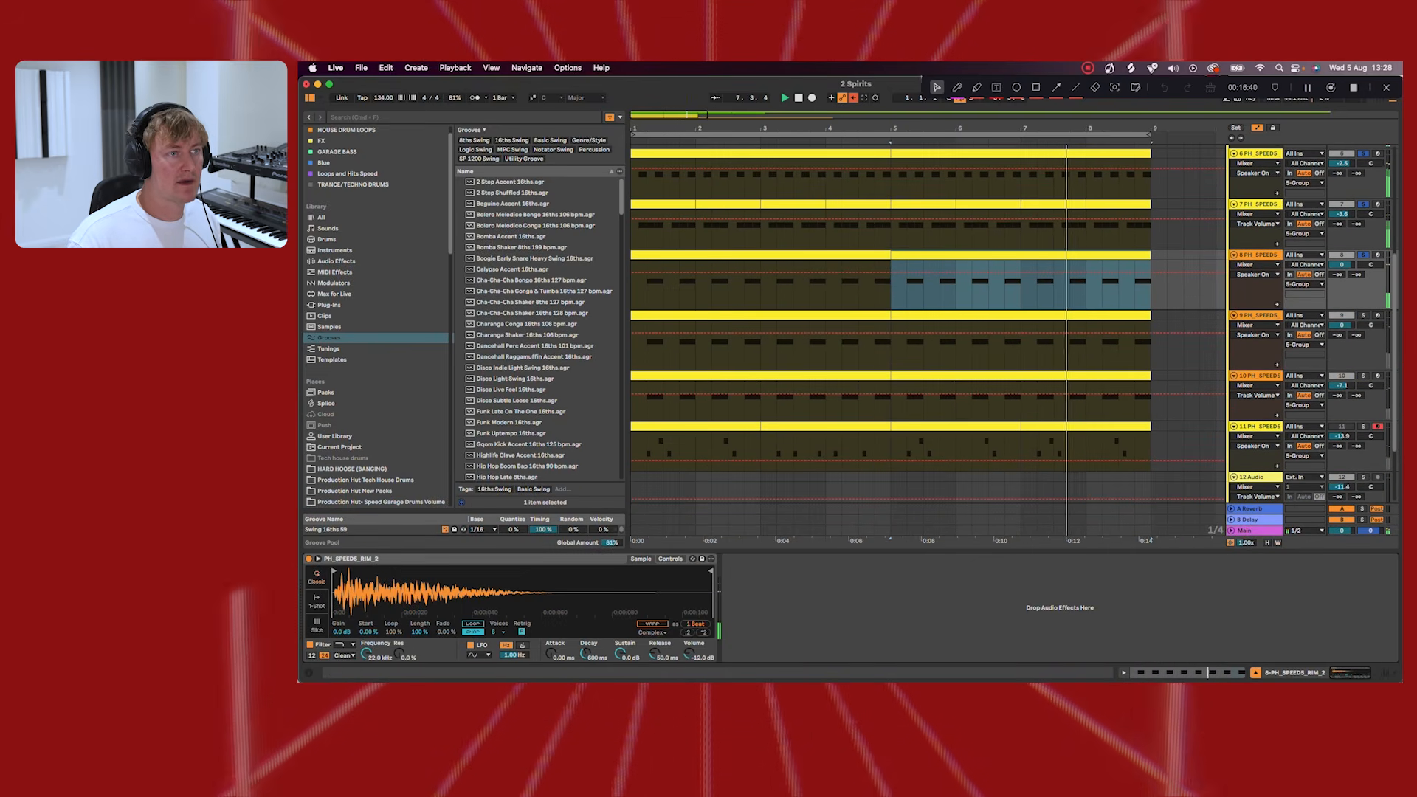
super+click(1362, 315)
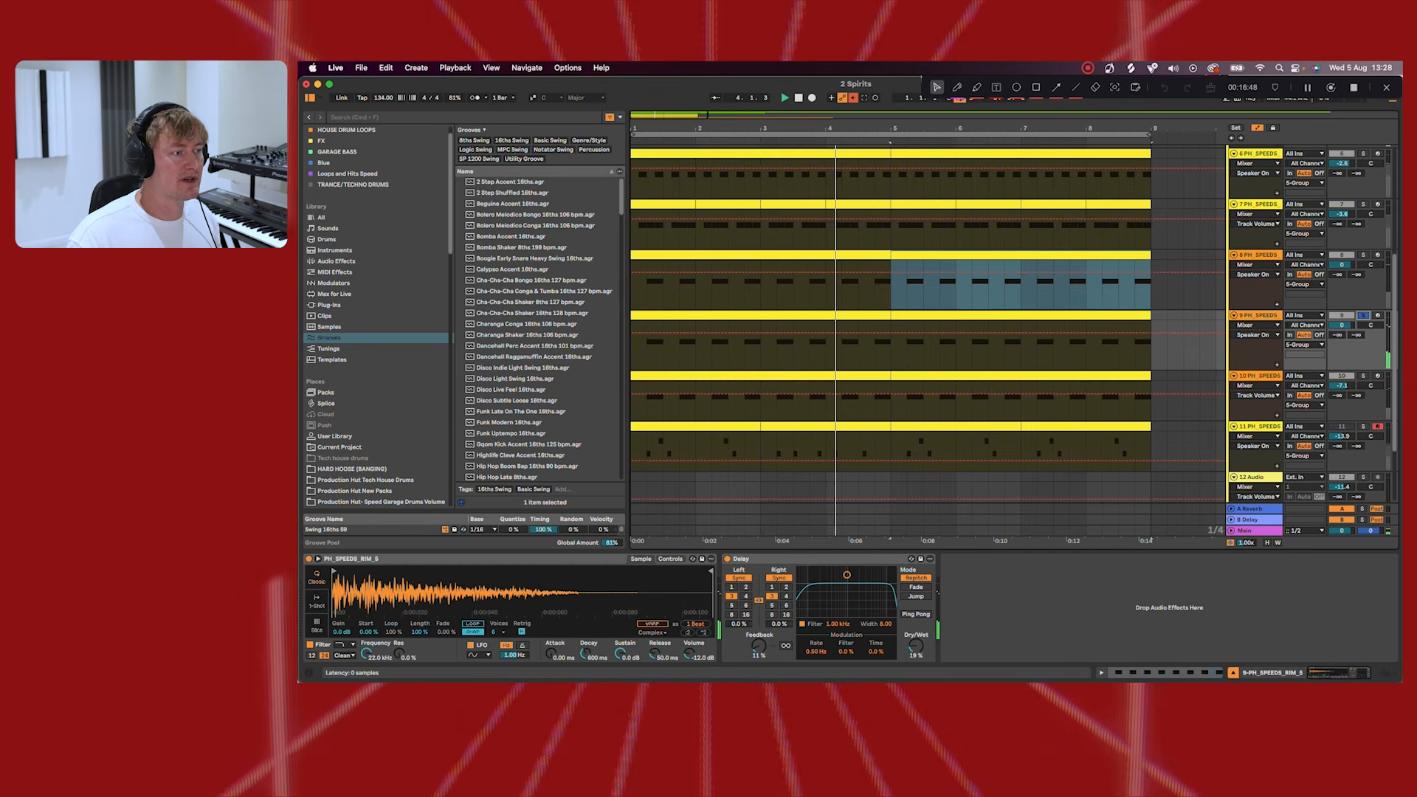
Bypass and re-enable the Delay on rim track 9, then raise its dry/wet to 38% and feedback to 40%
click(727, 559)
click(727, 559)
drag(917, 657, 919, 650)
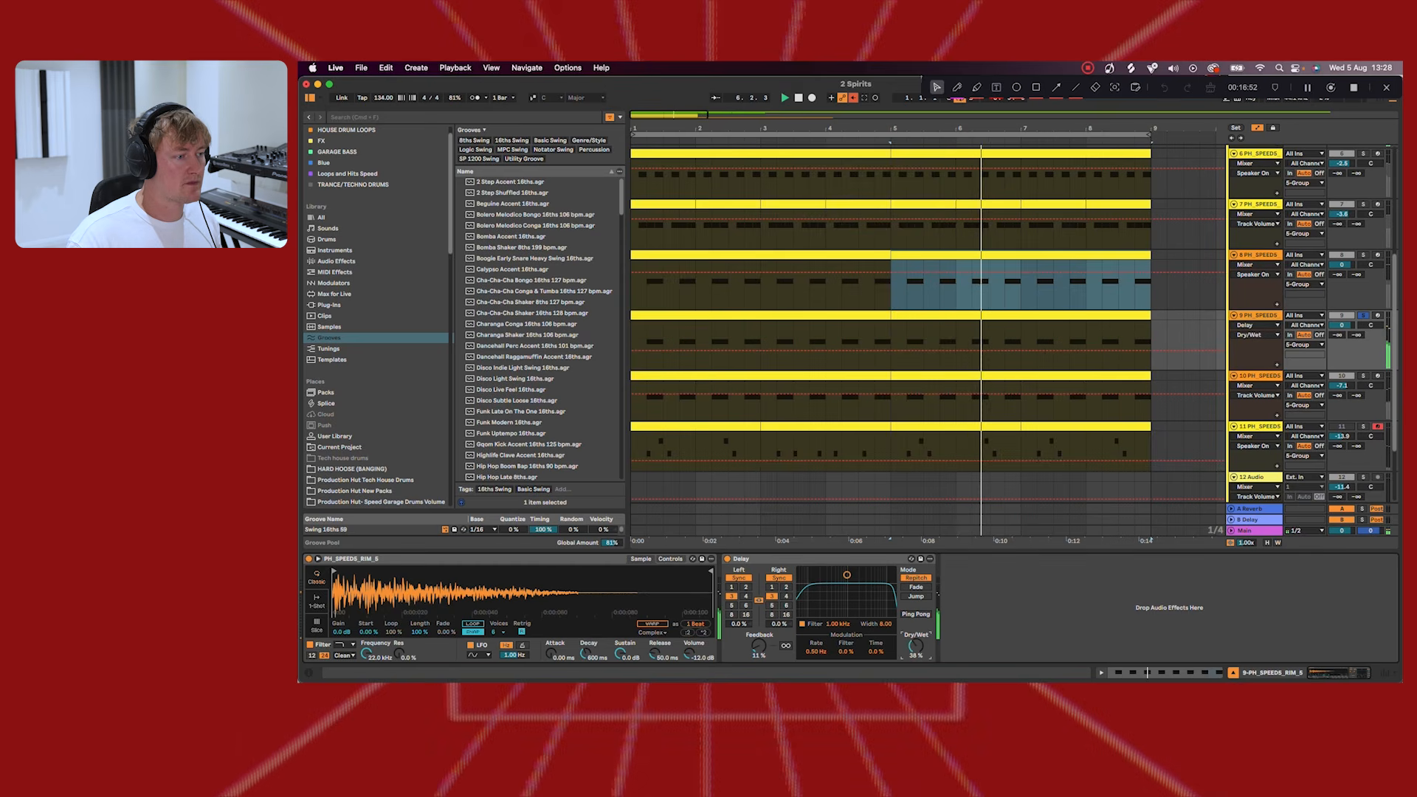
drag(758, 646, 758, 625)
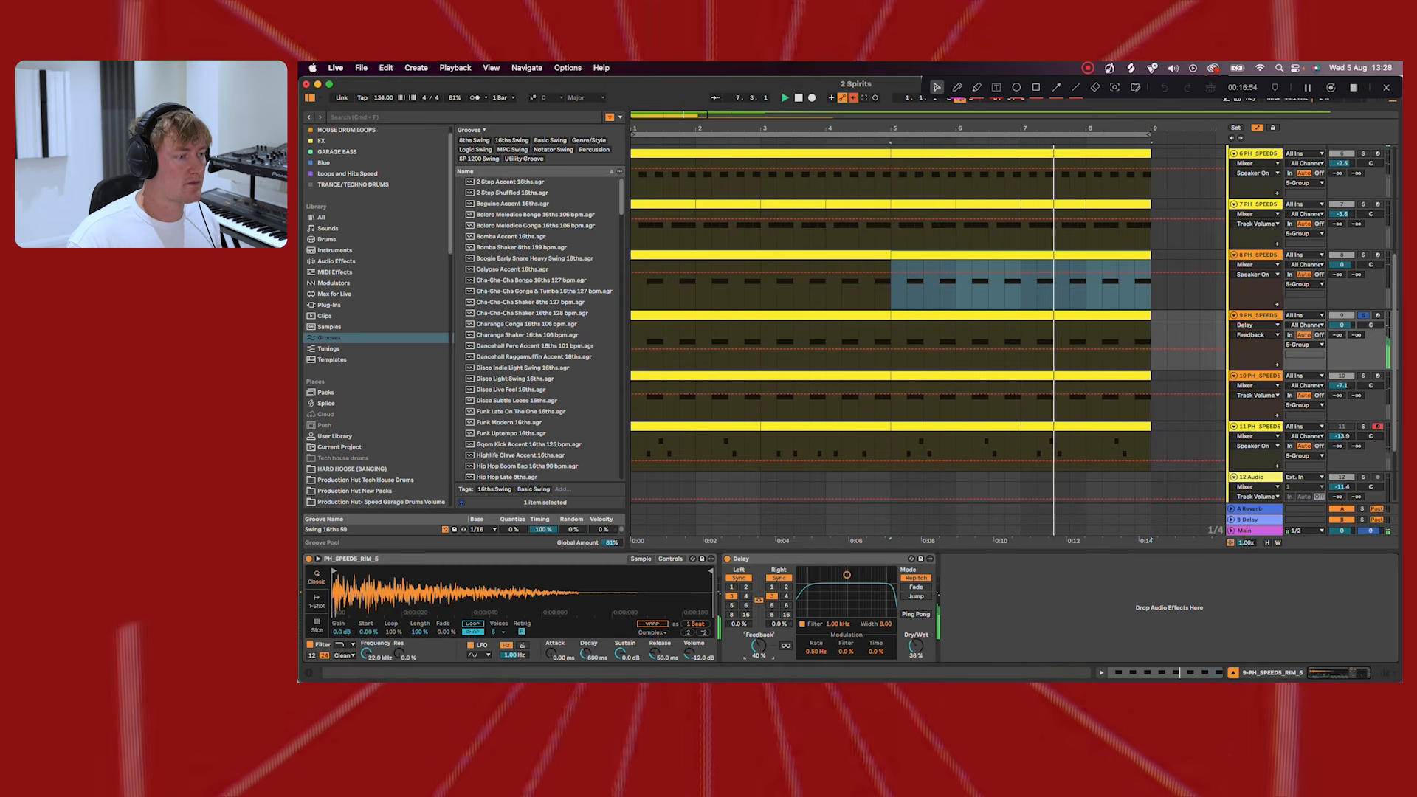
Lower both the feedback and the dry/wet of rim track 9's Delay to subtle levels below 20%
drag(757, 646, 757, 661)
drag(916, 646, 916, 665)
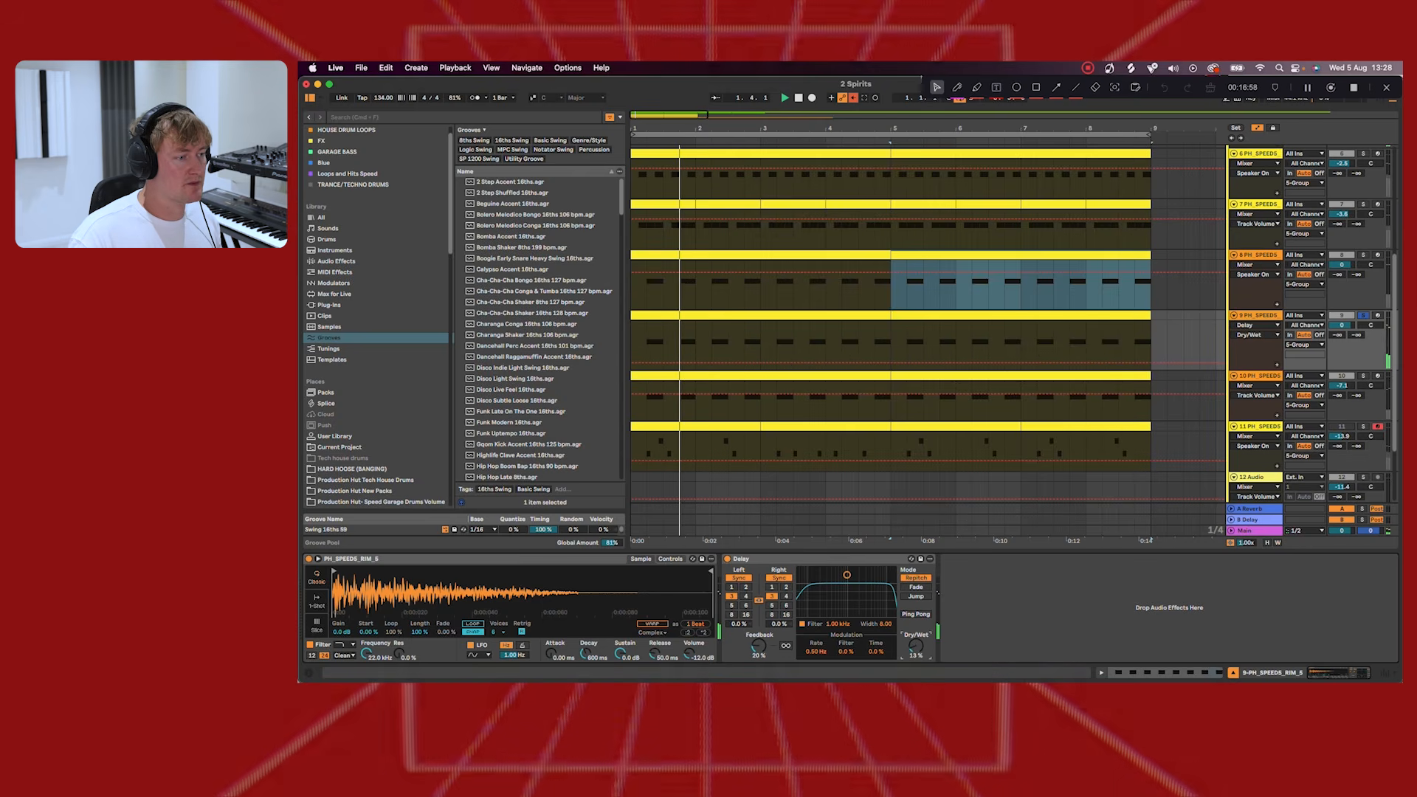
drag(758, 646, 758, 650)
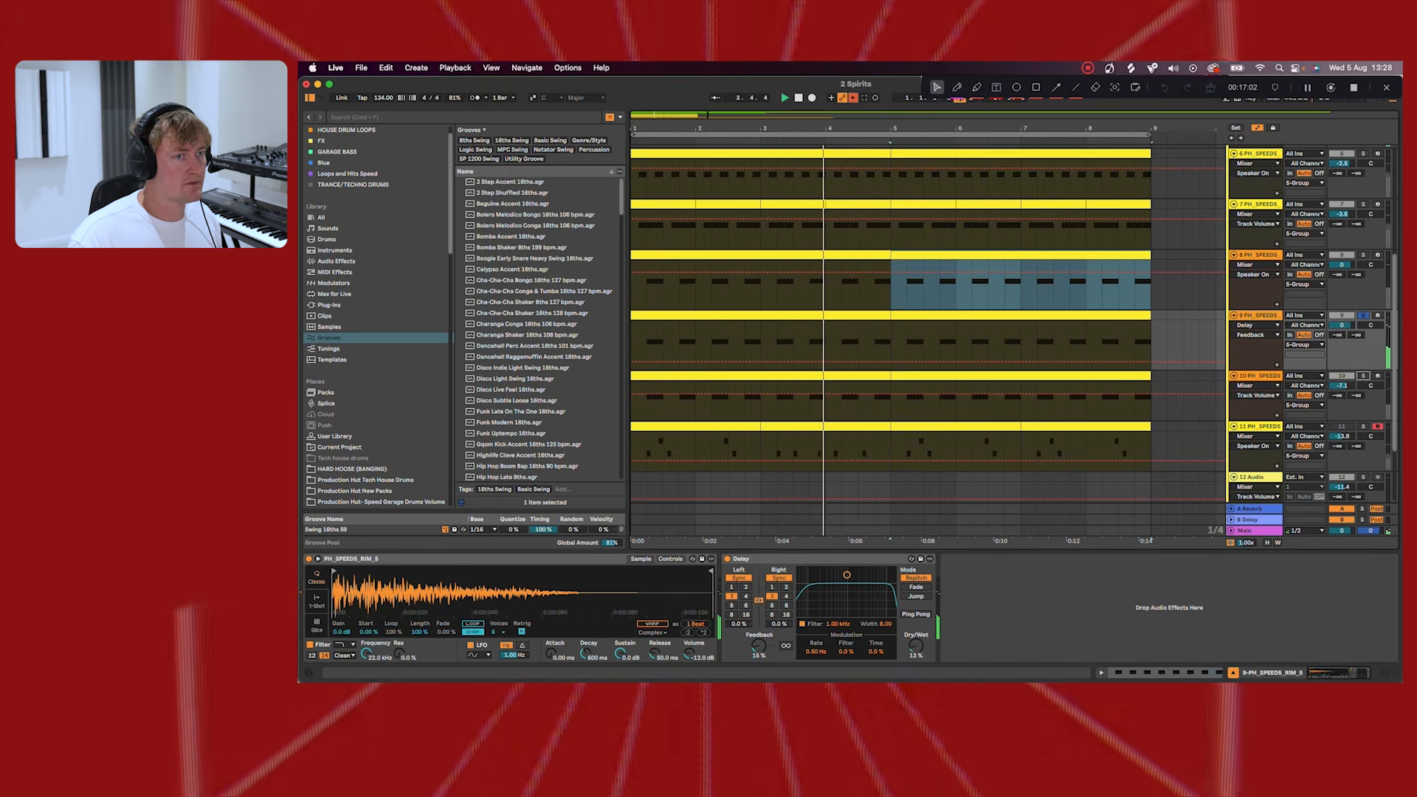
Add the clap on track 10, the rim on track 8, and both hat tracks 7 and 6 to the solo
super+click(1363, 376)
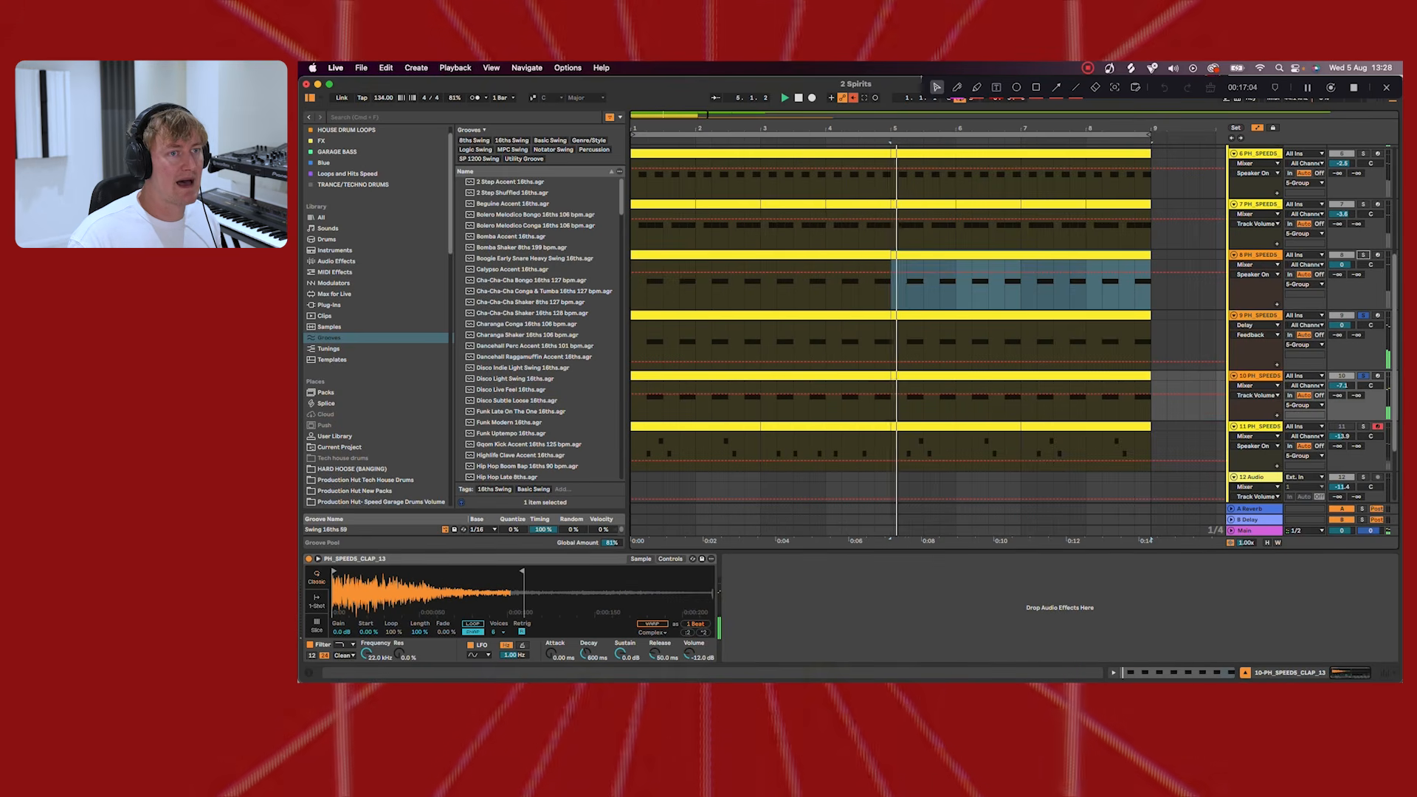
super+click(1363, 255)
scroll(1363, 222, up, 1)
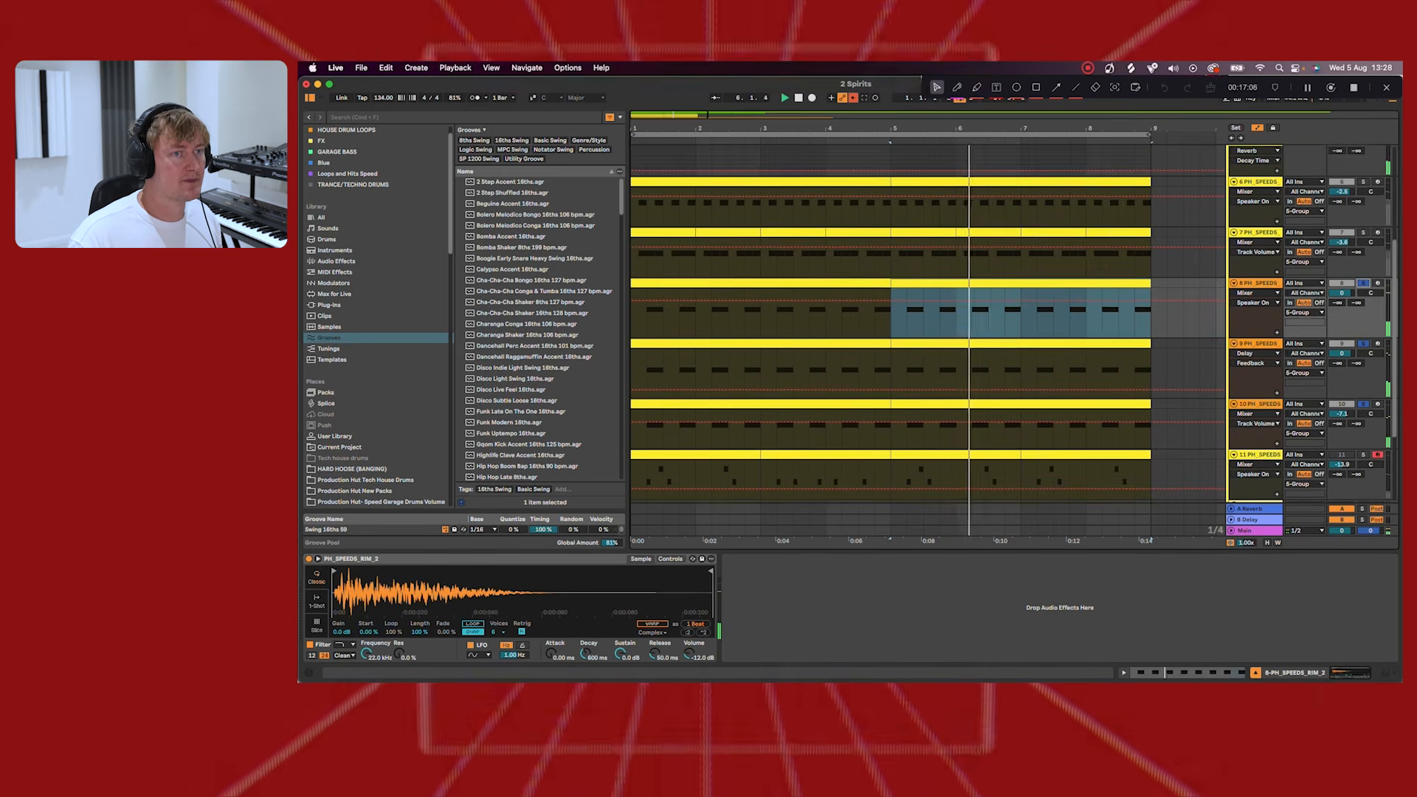
super+click(1363, 232)
super+click(1363, 182)
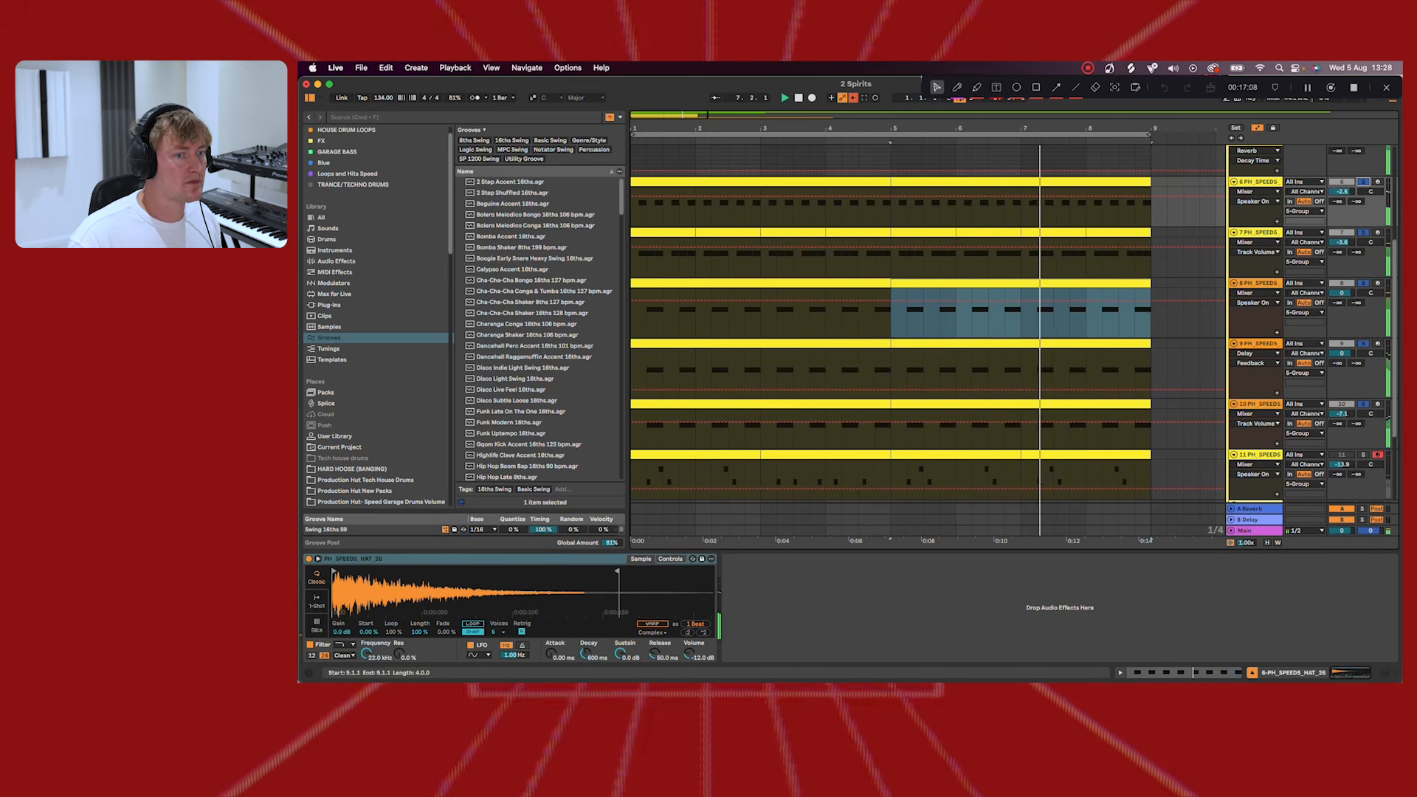
Select the drum group and compare its sound with the EQ Eight bypassed and re-enabled
scroll(1363, 181, down, 1)
scroll(1255, 222, up, 2)
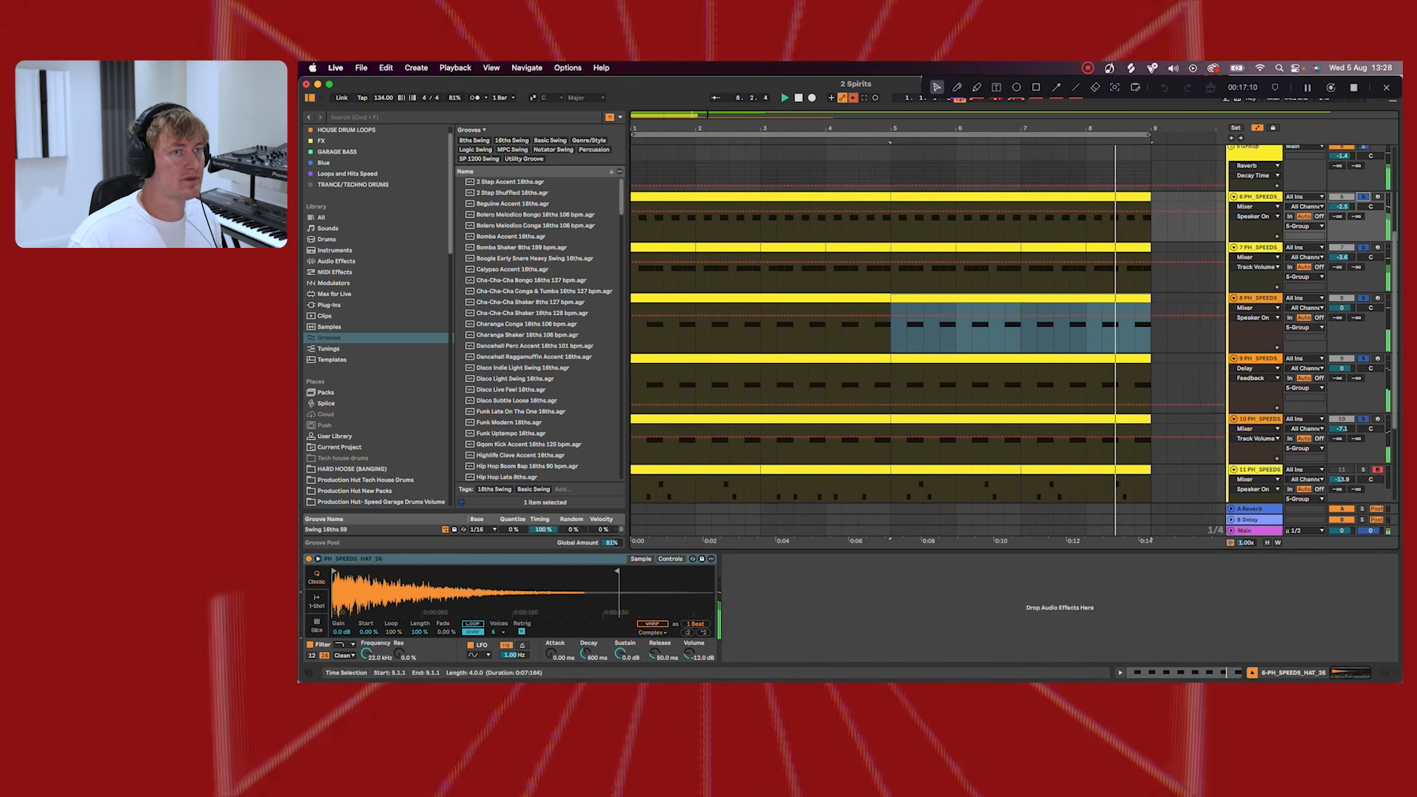
scroll(1254, 192, up, 1)
click(1254, 170)
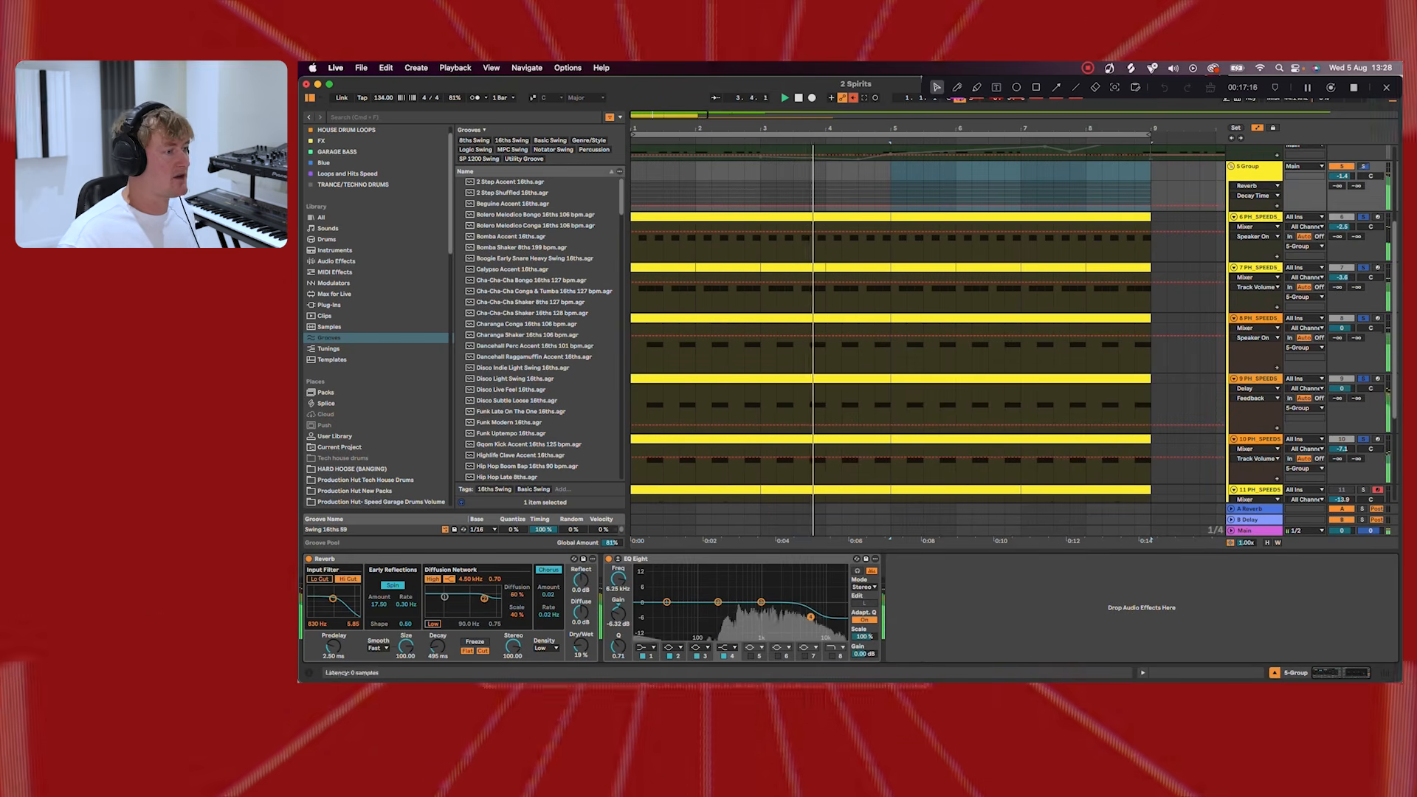
click(608, 558)
click(609, 559)
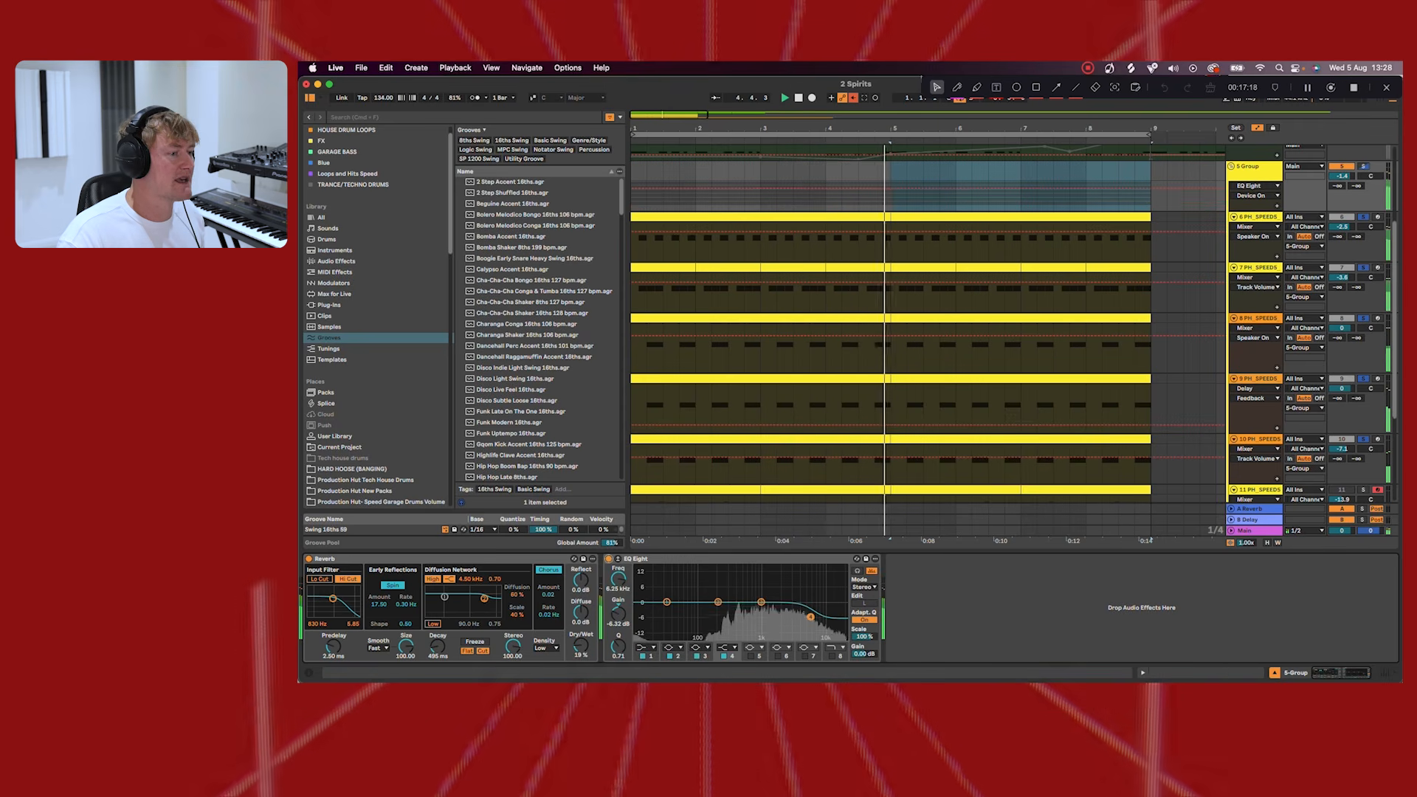